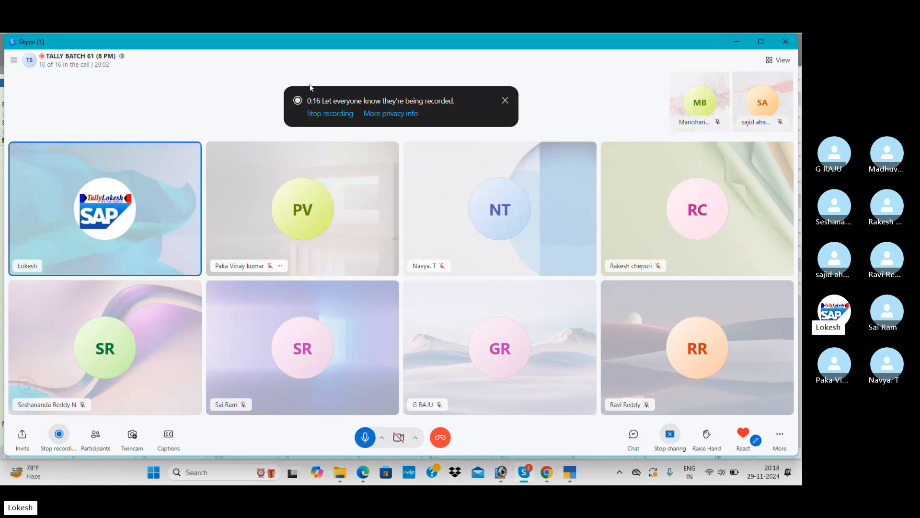
# Open the NOVEMBER 2024 folder inside AMAZON ORDERS on drive D in File Explorer
pyautogui.click(762, 41)
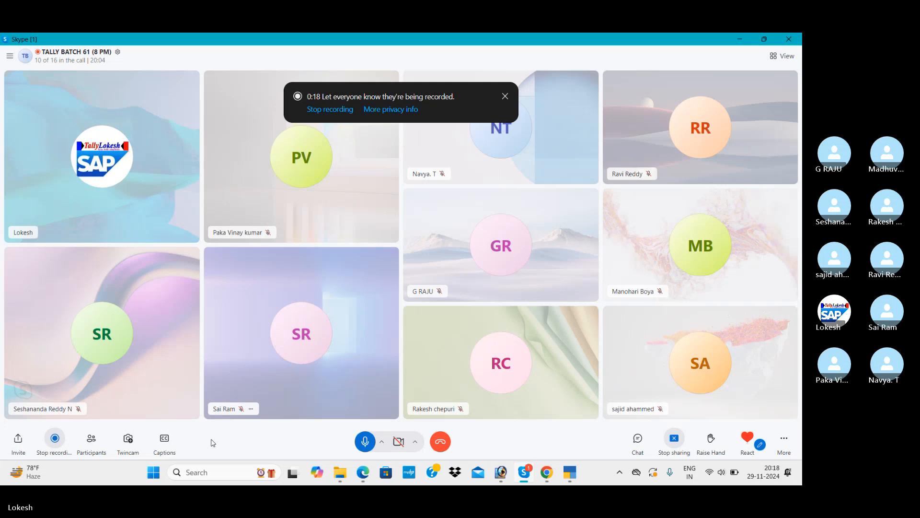
pyautogui.click(340, 472)
pyautogui.click(73, 421)
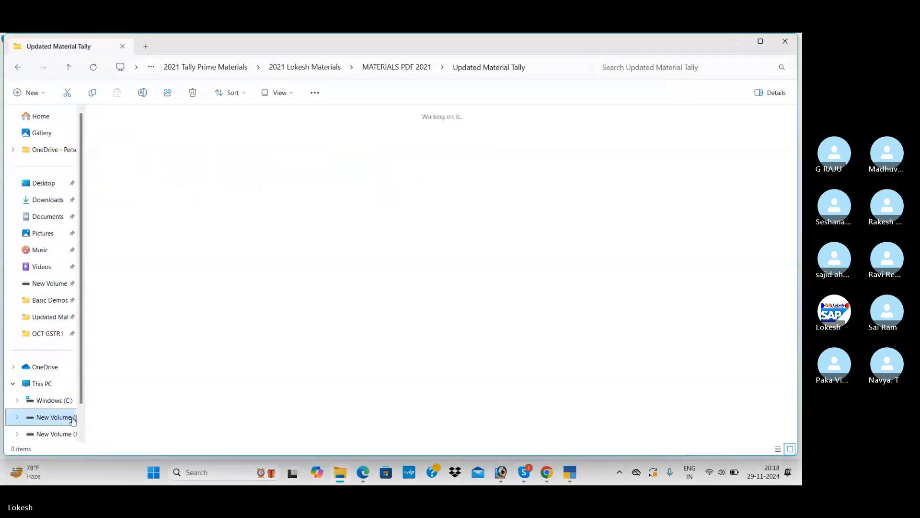
pyautogui.doubleClick(178, 155)
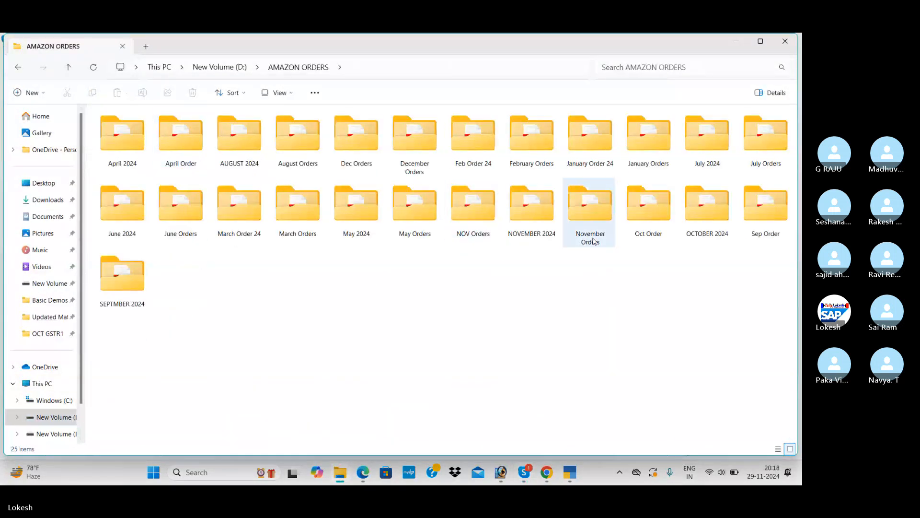
pyautogui.click(541, 221)
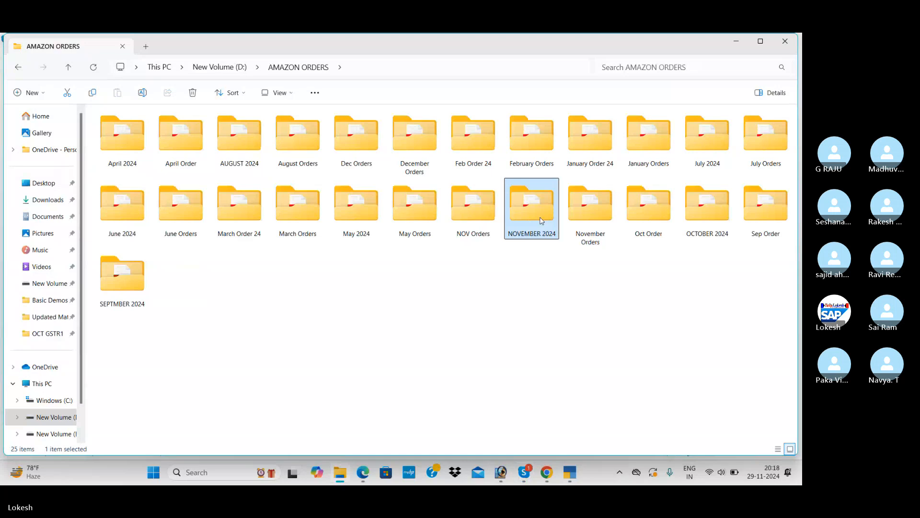
pyautogui.doubleClick(541, 221)
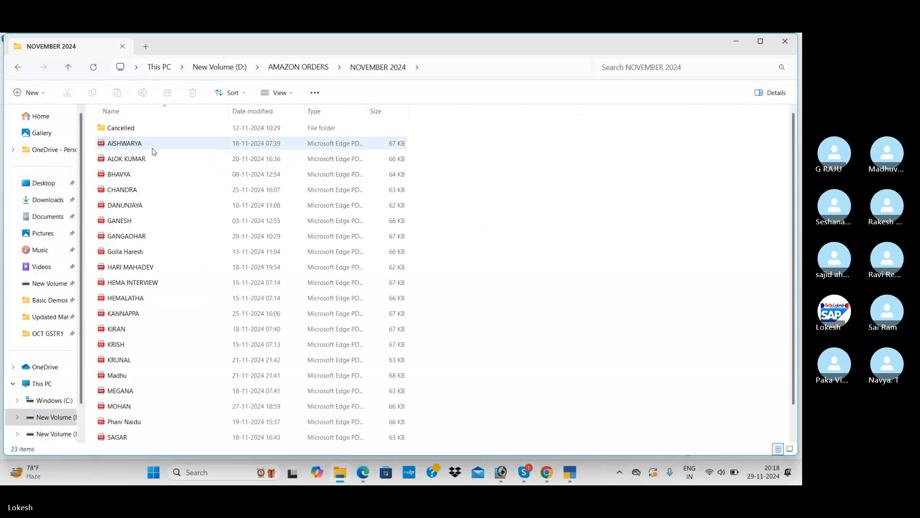
# Open the first invoice PDF in the folder in Edge and close the previously open professional material PDF
pyautogui.doubleClick(154, 152)
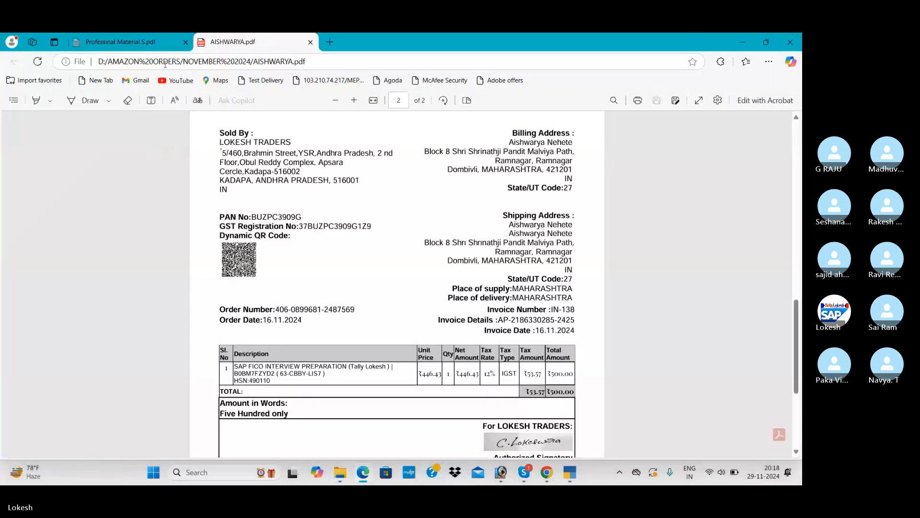
pyautogui.click(185, 42)
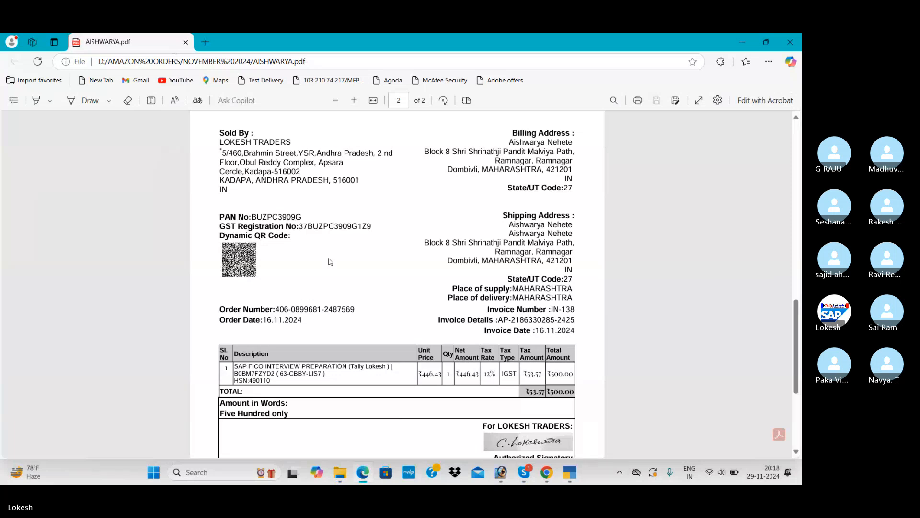
pyautogui.scroll(8, 330, 262)
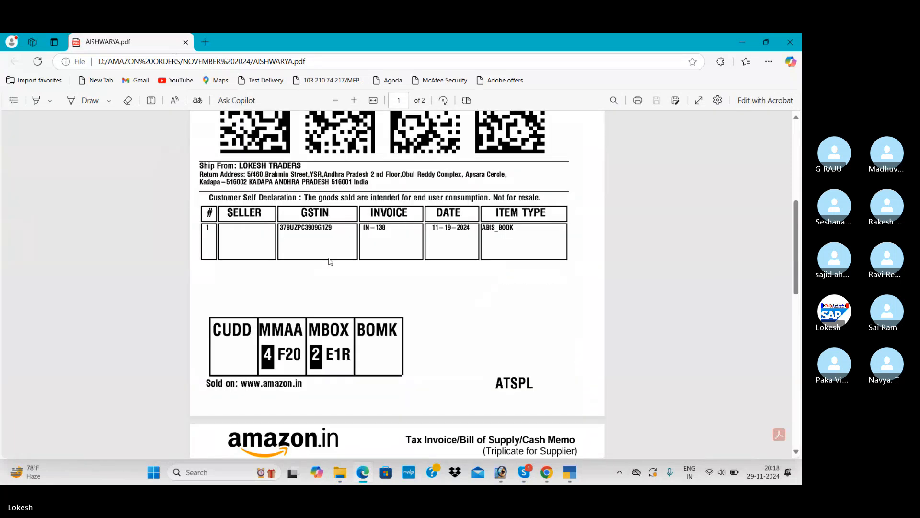
pyautogui.moveTo(349, 473)
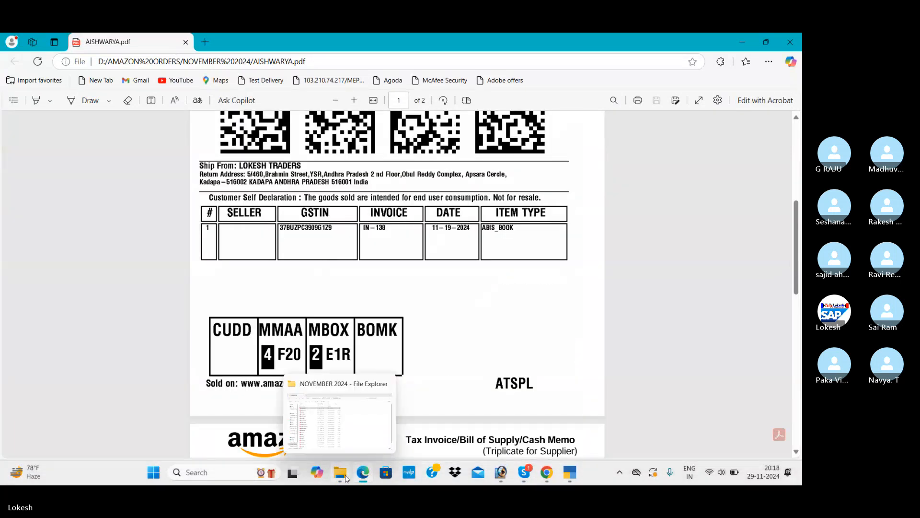
pyautogui.click(346, 425)
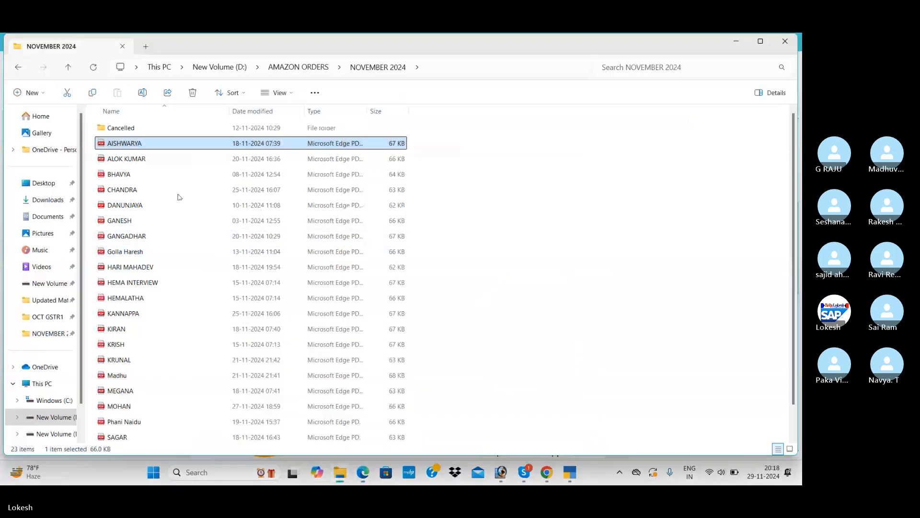
pyautogui.doubleClick(155, 175)
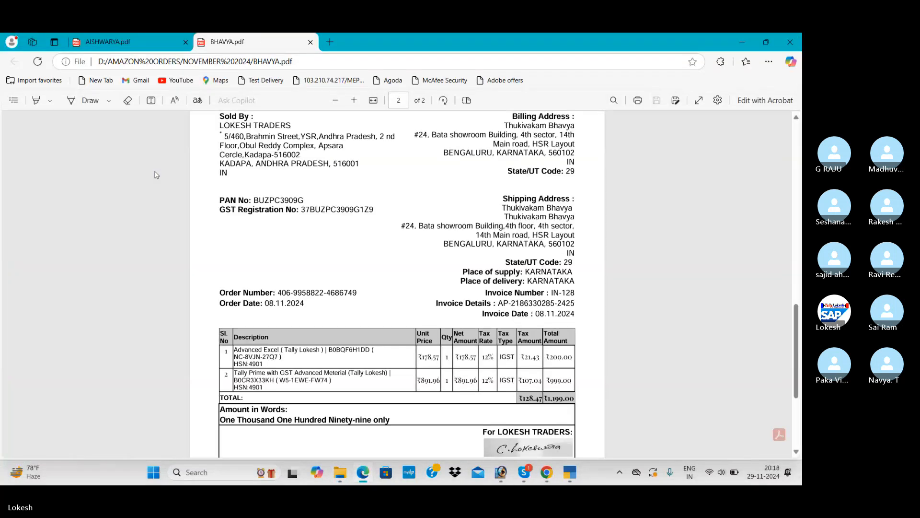
pyautogui.click(310, 42)
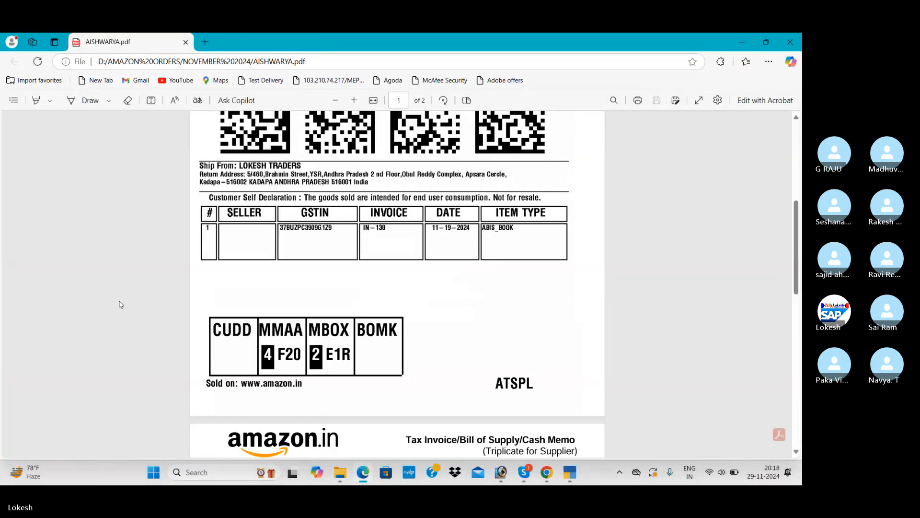
pyautogui.click(340, 473)
pyautogui.doubleClick(144, 298)
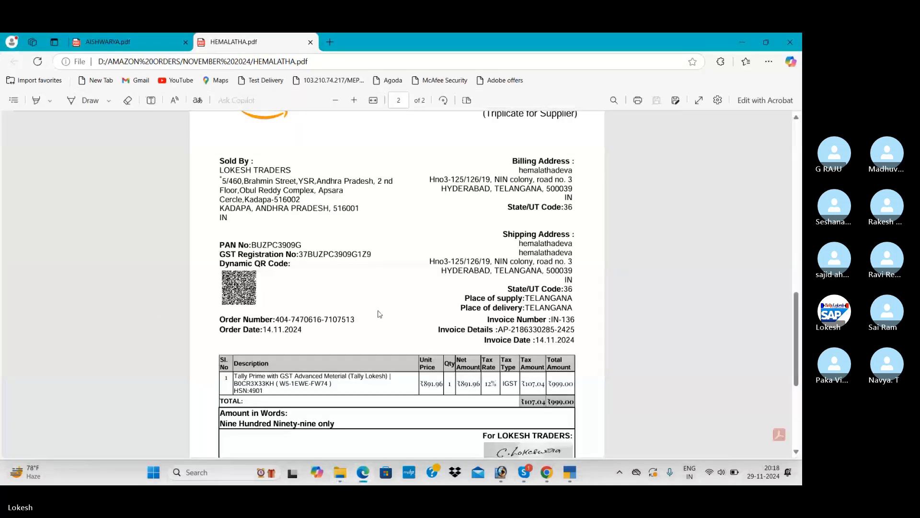
pyautogui.click(310, 42)
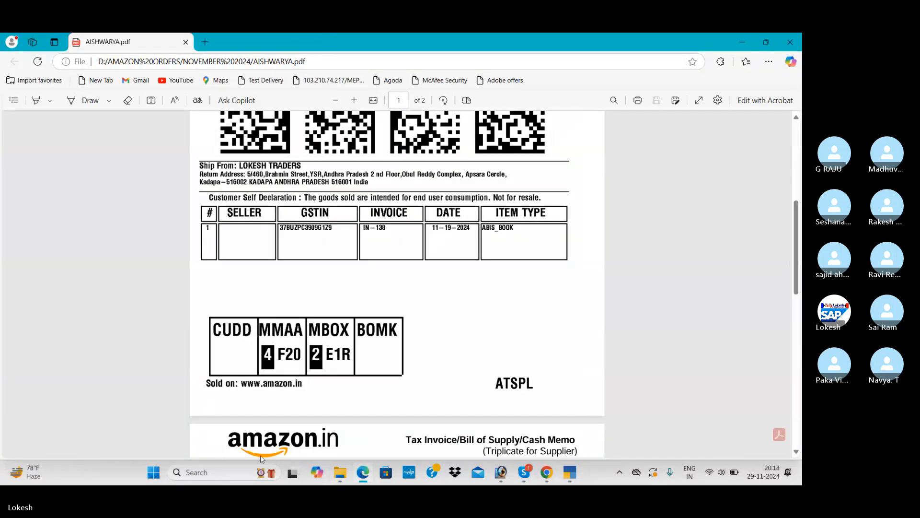
pyautogui.click(340, 473)
pyautogui.doubleClick(160, 329)
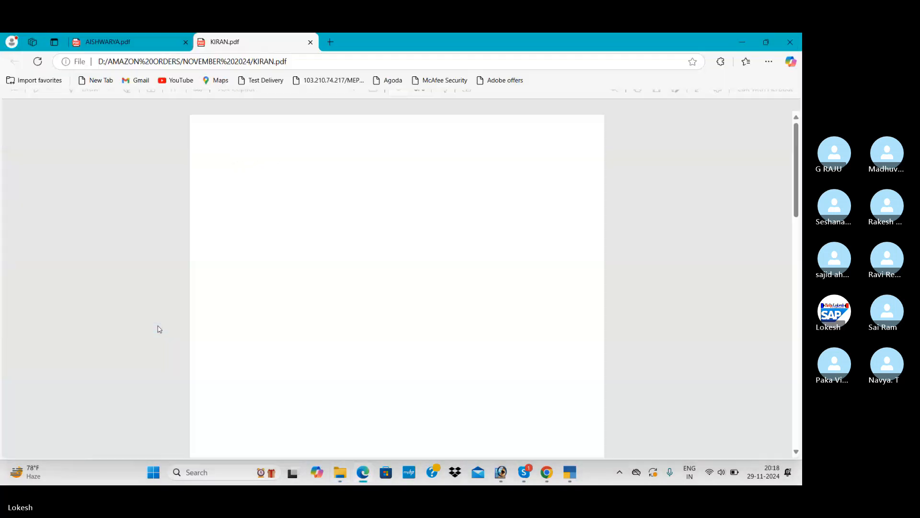
pyautogui.scroll(-6, 233, 336)
pyautogui.scroll(-8, 233, 335)
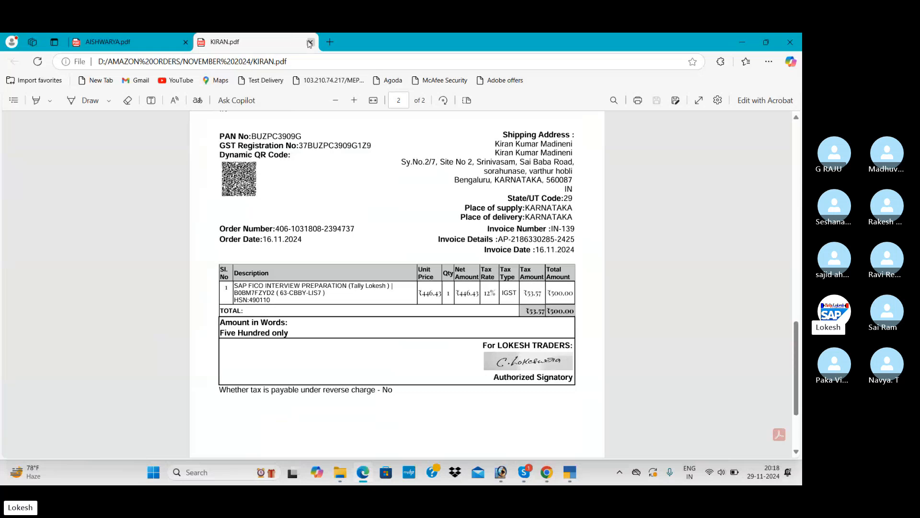
pyautogui.hotkey('ctrl', 'w')
pyautogui.click(343, 475)
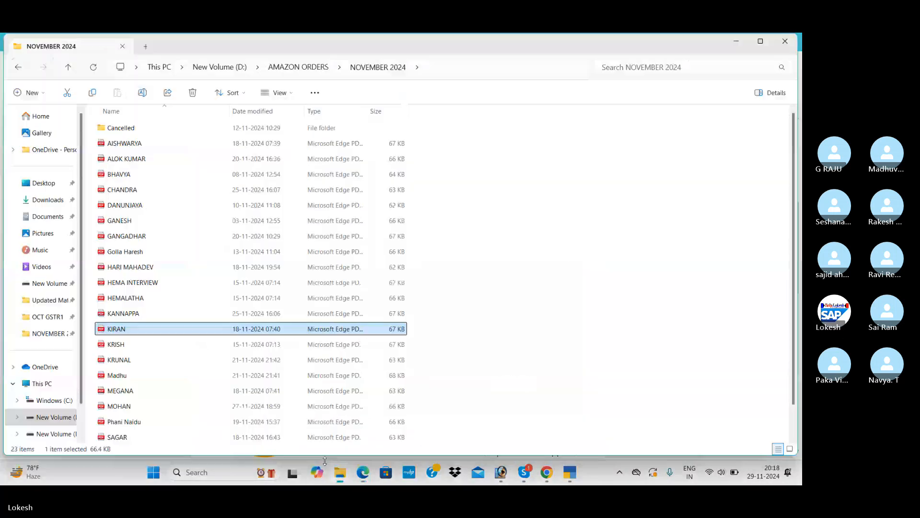
pyautogui.click(159, 376)
pyautogui.doubleClick(158, 377)
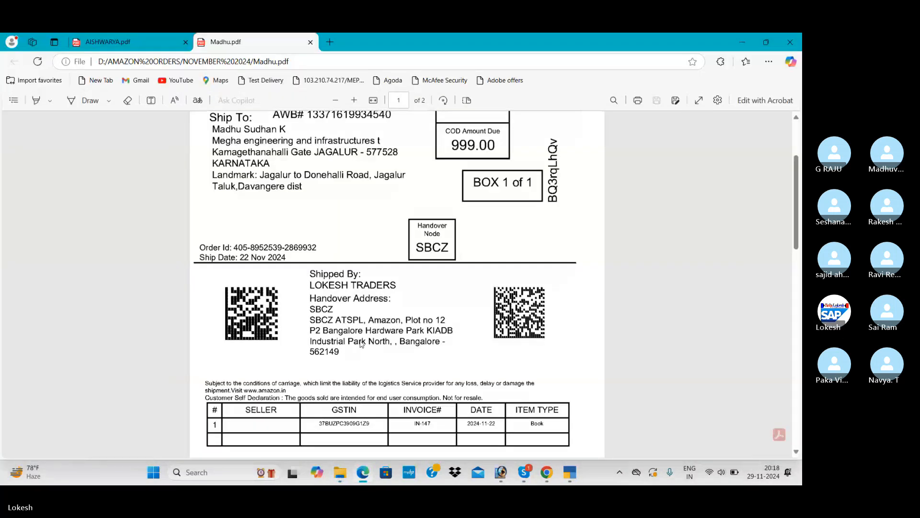
pyautogui.scroll(-10, 361, 344)
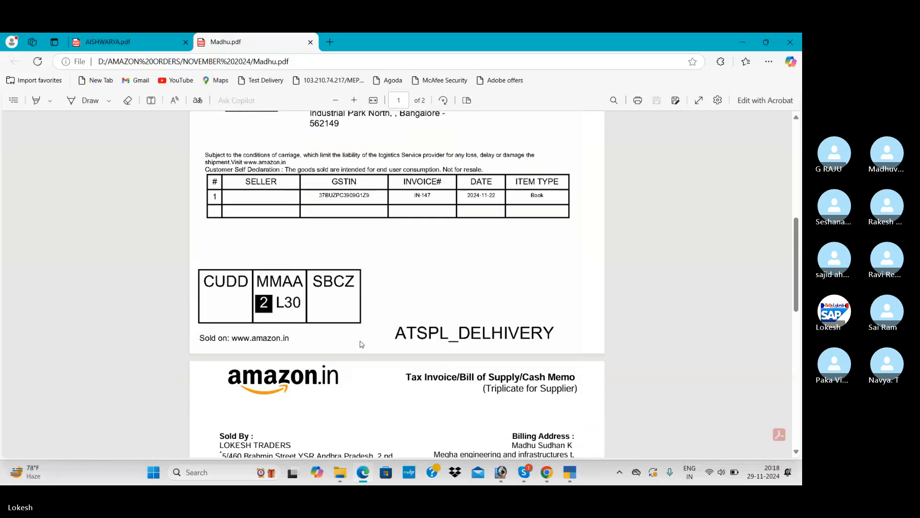
pyautogui.click(311, 41)
pyautogui.click(338, 478)
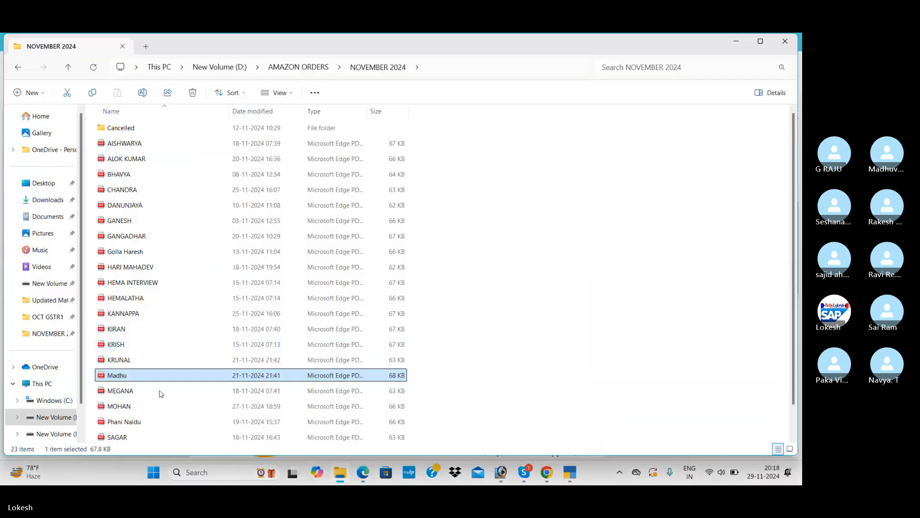
pyautogui.doubleClick(148, 423)
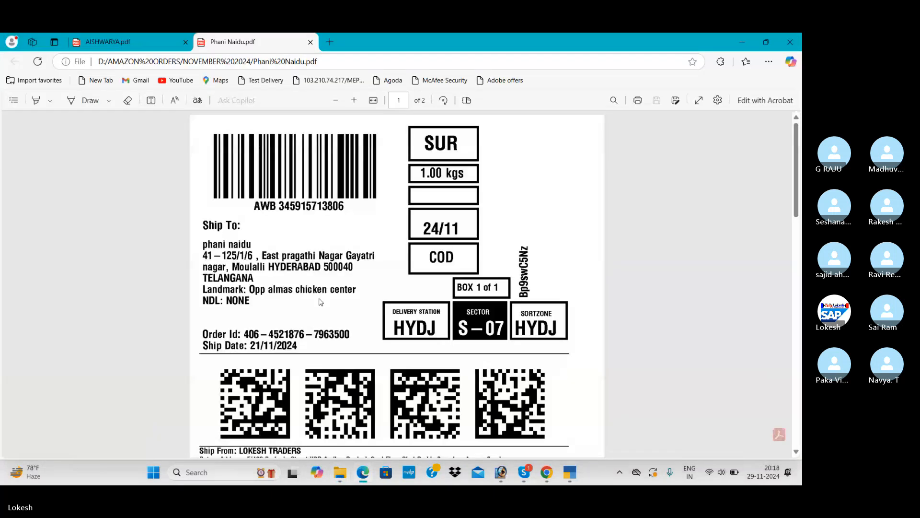
pyautogui.click(310, 41)
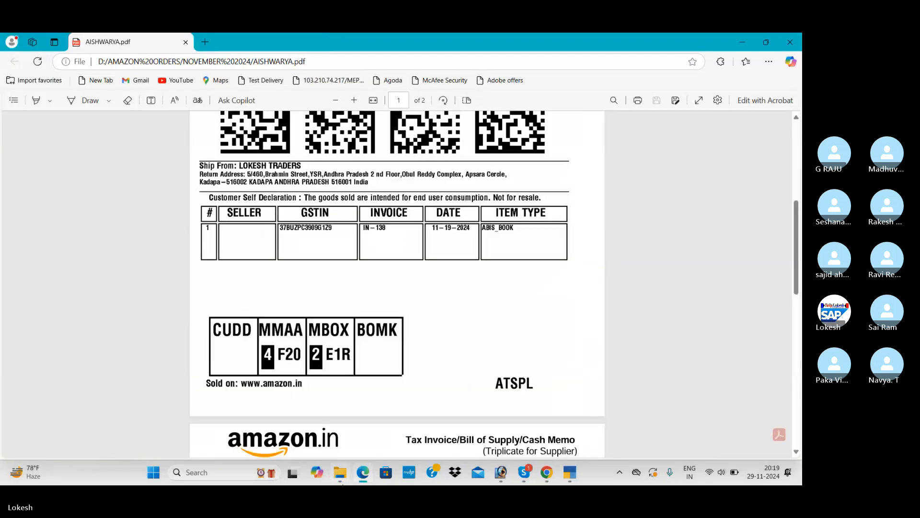
# View the shipping label in the last order PDF listed in the November folder, and close the document
pyautogui.click(342, 479)
pyautogui.scroll(-1, 153, 422)
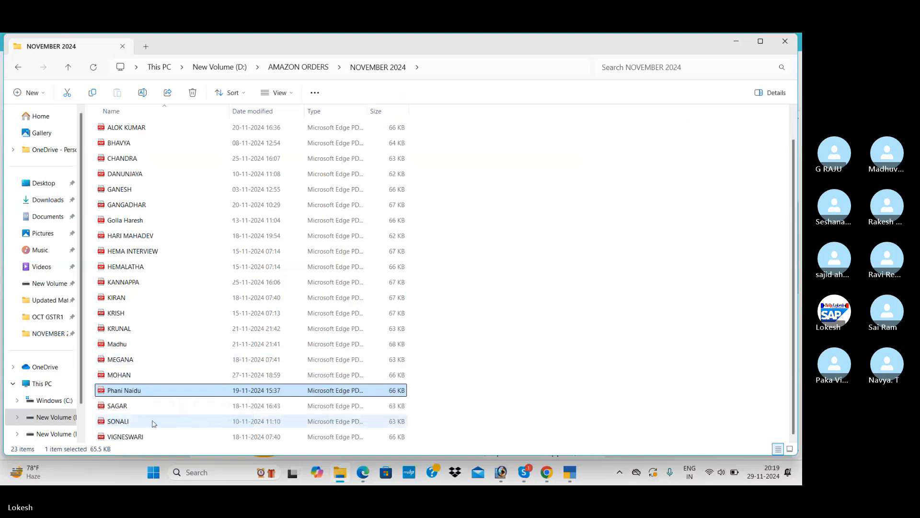
pyautogui.doubleClick(149, 436)
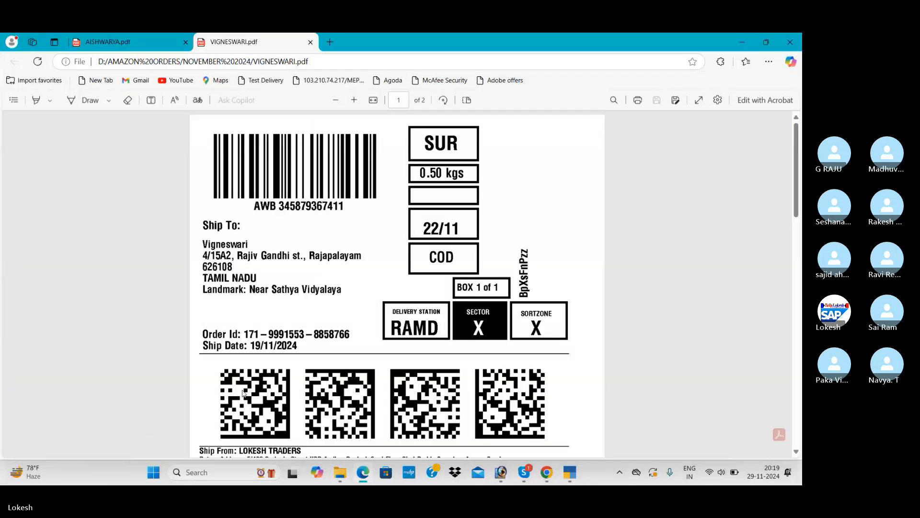
pyautogui.click(311, 42)
pyautogui.click(310, 42)
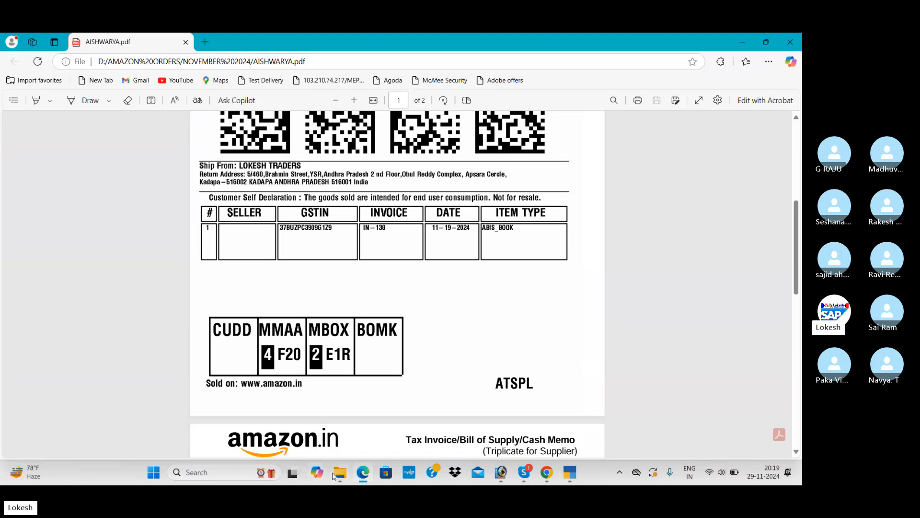
pyautogui.click(334, 475)
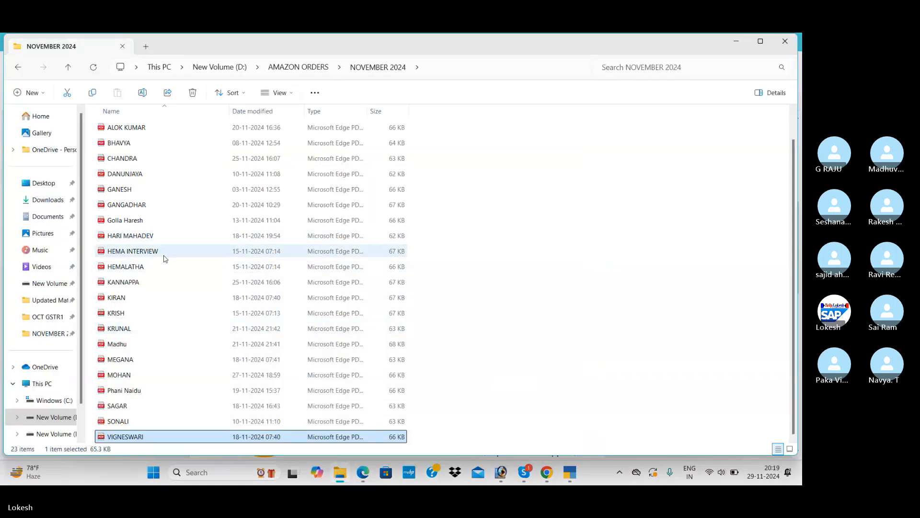
pyautogui.doubleClick(159, 284)
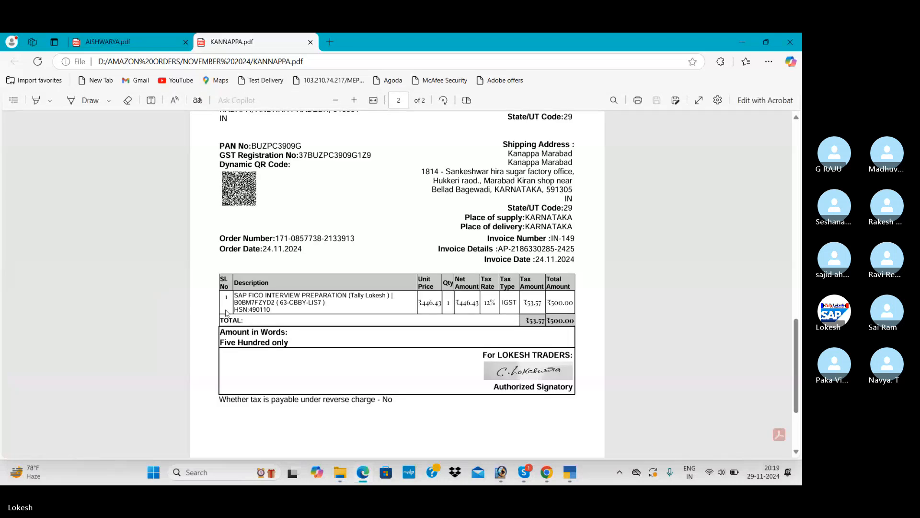
pyautogui.scroll(3, 225, 307)
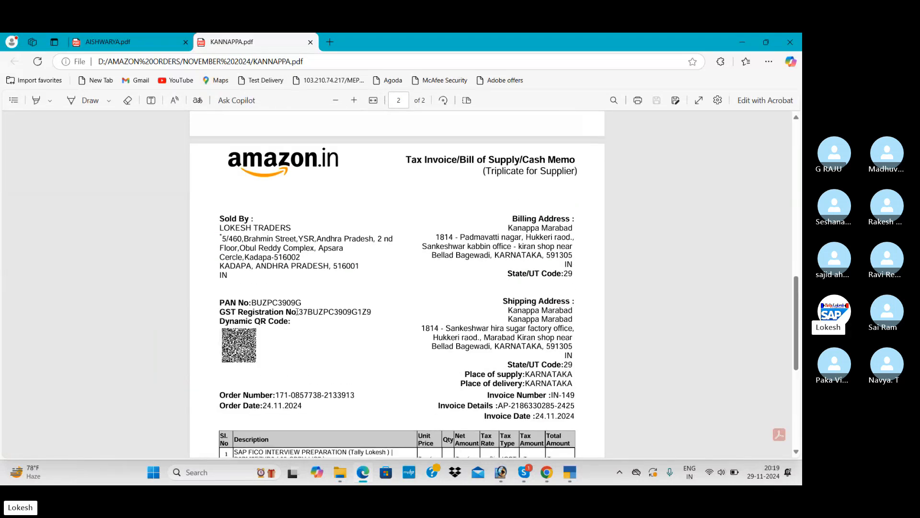
pyautogui.hotkey('ctrl', 'w')
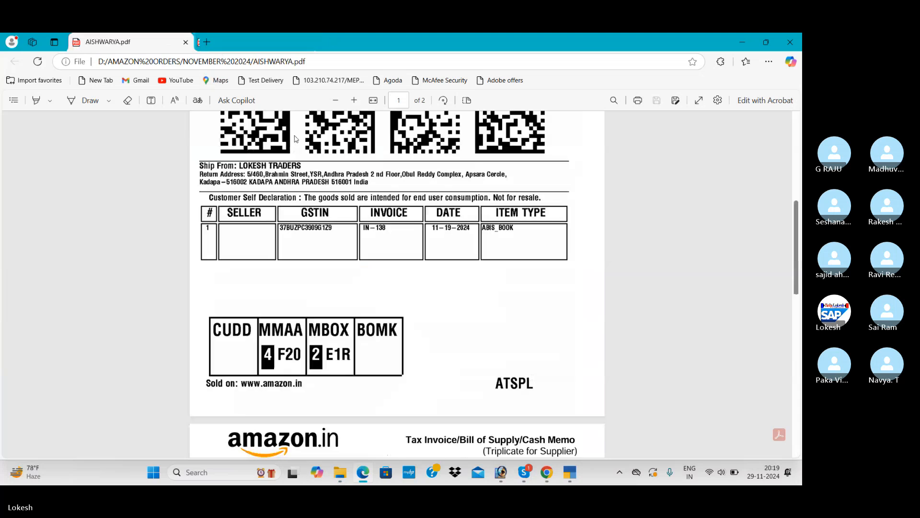
pyautogui.click(344, 478)
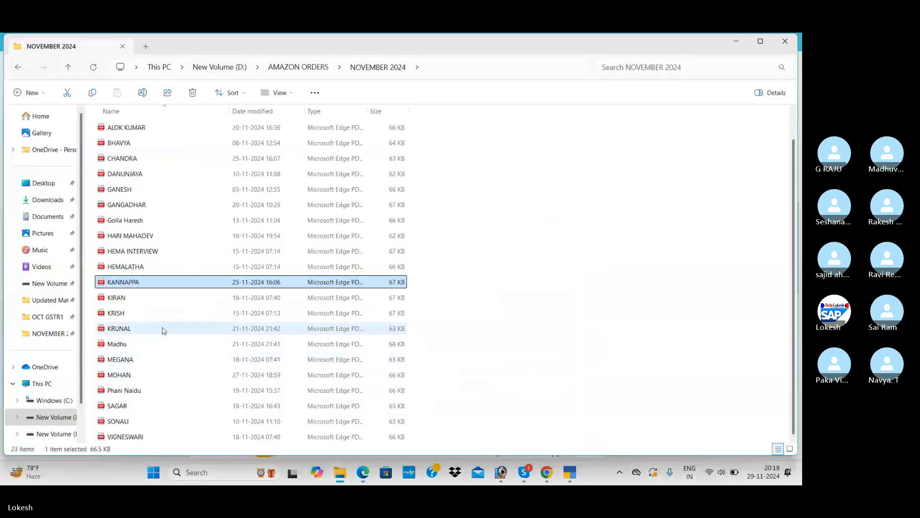
pyautogui.doubleClick(156, 375)
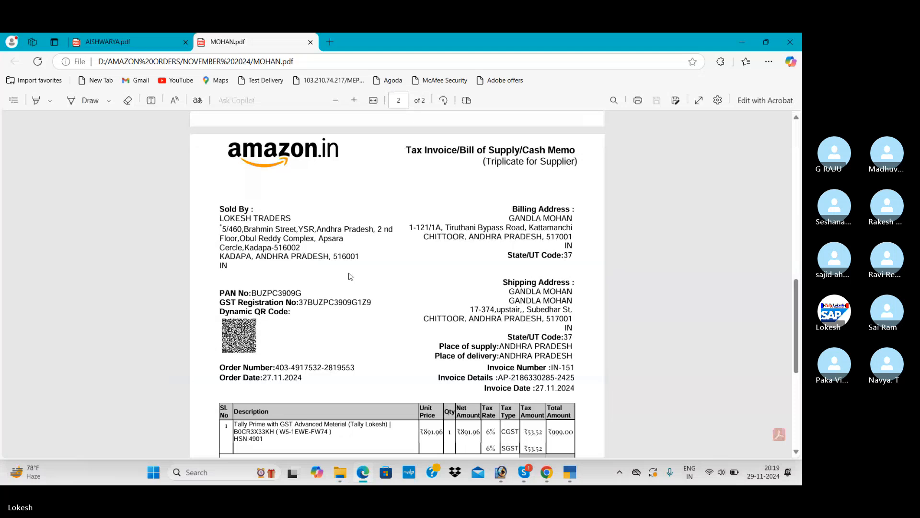
pyautogui.scroll(-3, 350, 277)
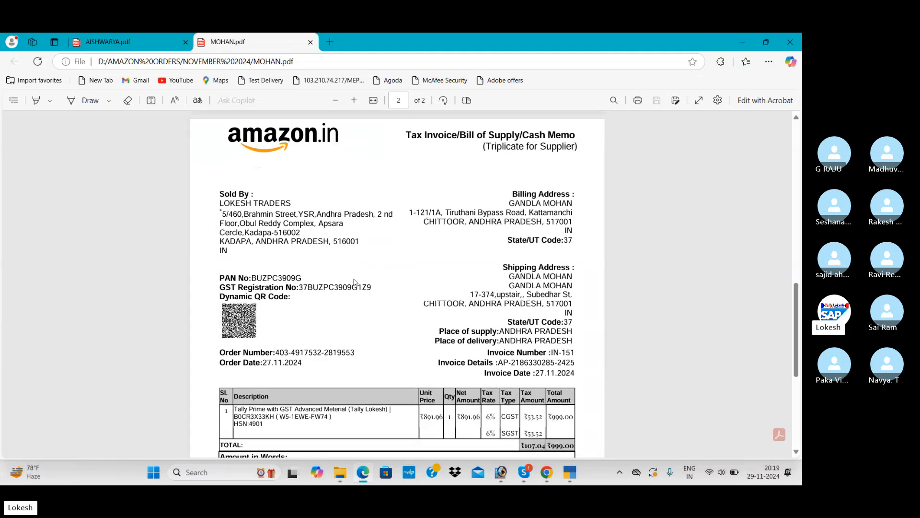
pyautogui.scroll(10, 354, 280)
pyautogui.scroll(2, 355, 282)
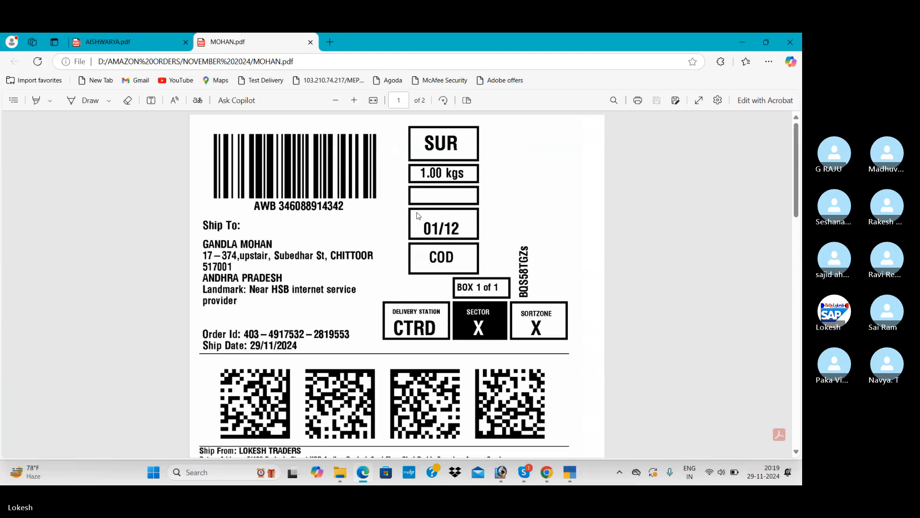
pyautogui.scroll(-2, 442, 233)
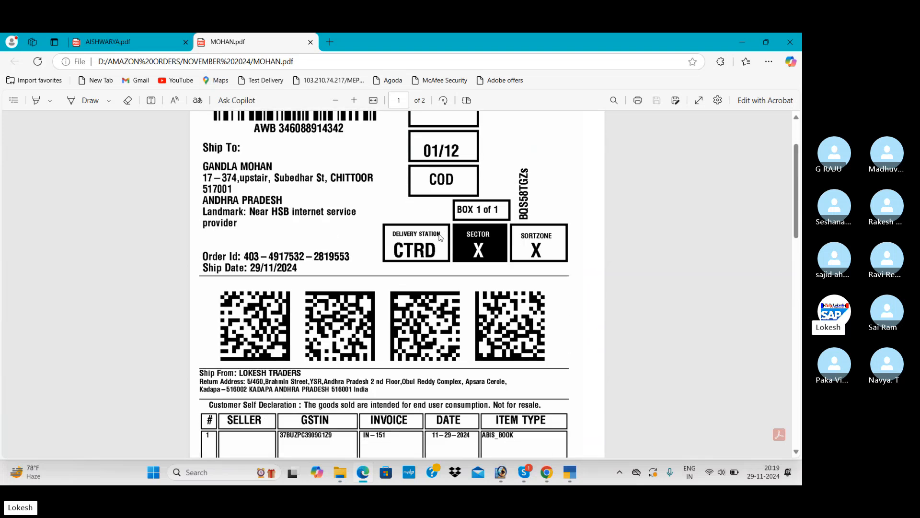
pyautogui.scroll(-7, 440, 236)
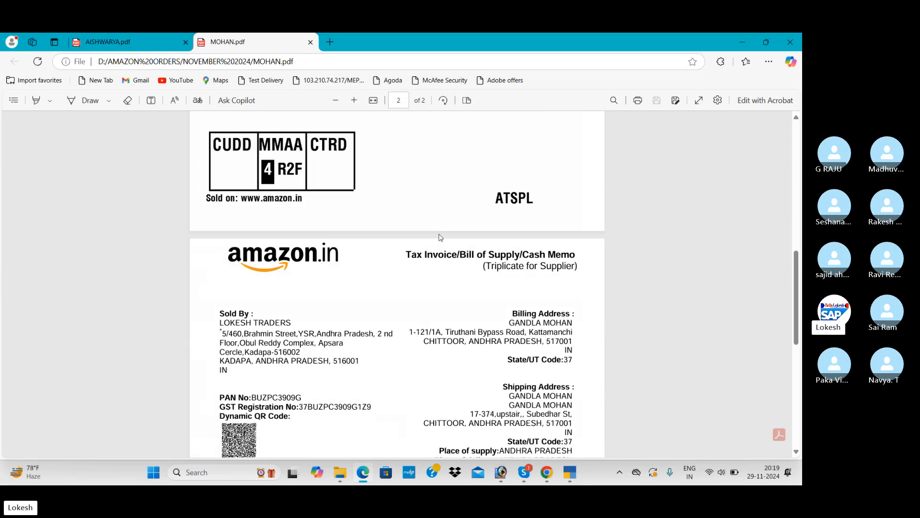
# Examine the tax invoice's billing address, item description, HSN code, unit price, tax and total amounts
pyautogui.scroll(-3, 441, 237)
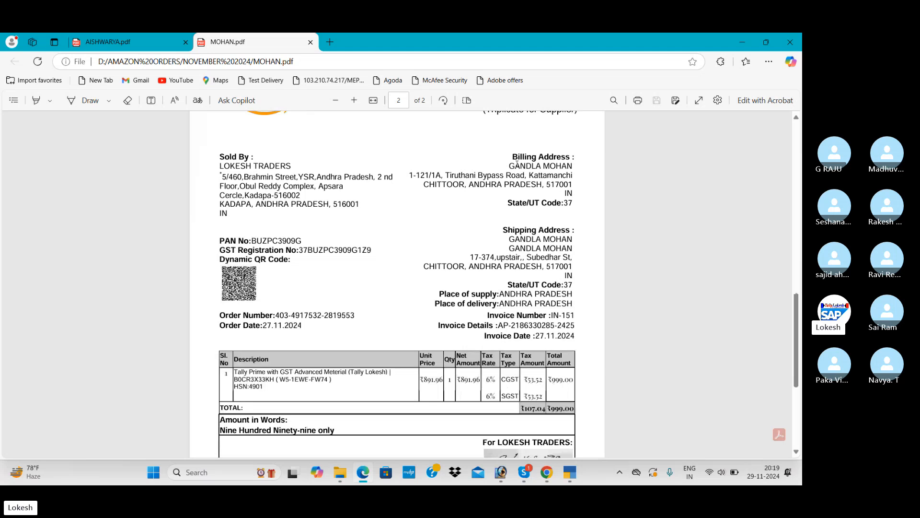
pyautogui.moveTo(511, 163); pyautogui.dragTo(585, 187)
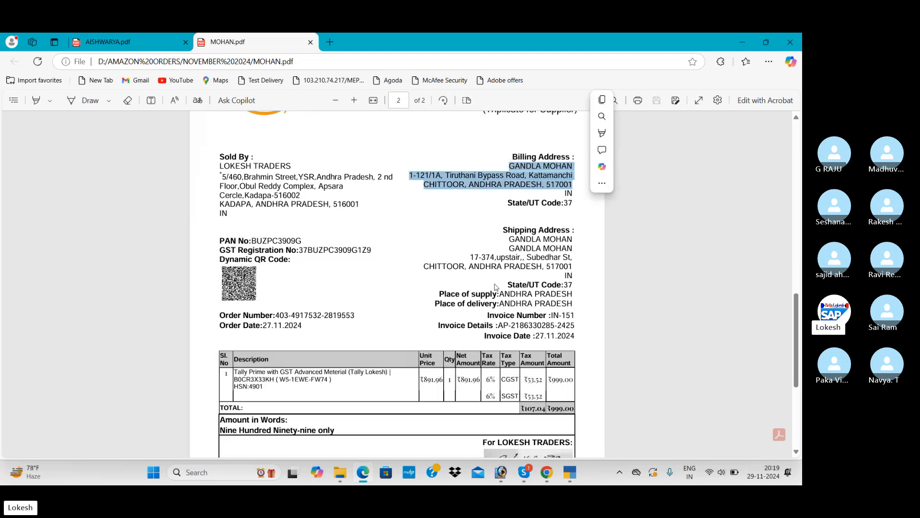
pyautogui.scroll(-2, 280, 289)
pyautogui.moveTo(236, 264); pyautogui.dragTo(331, 276)
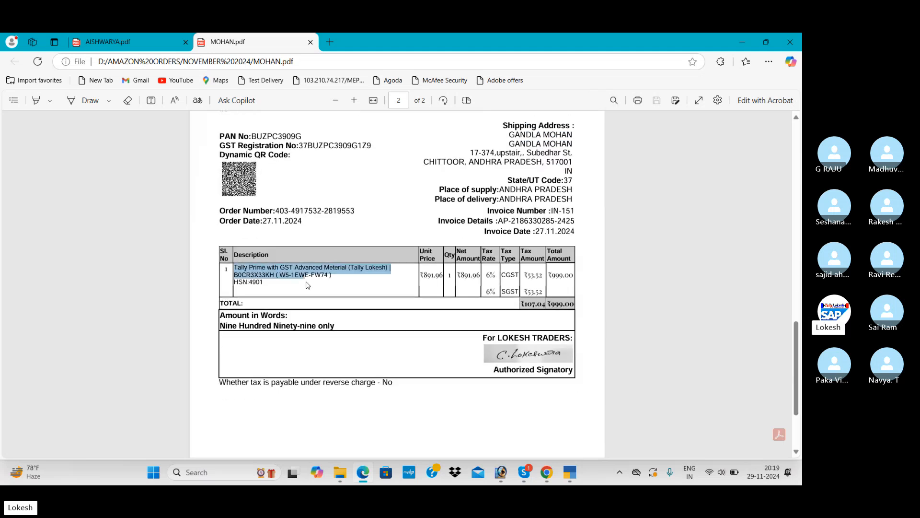
pyautogui.rightClick(312, 287)
pyautogui.click(247, 288)
pyautogui.moveTo(247, 283); pyautogui.dragTo(264, 283)
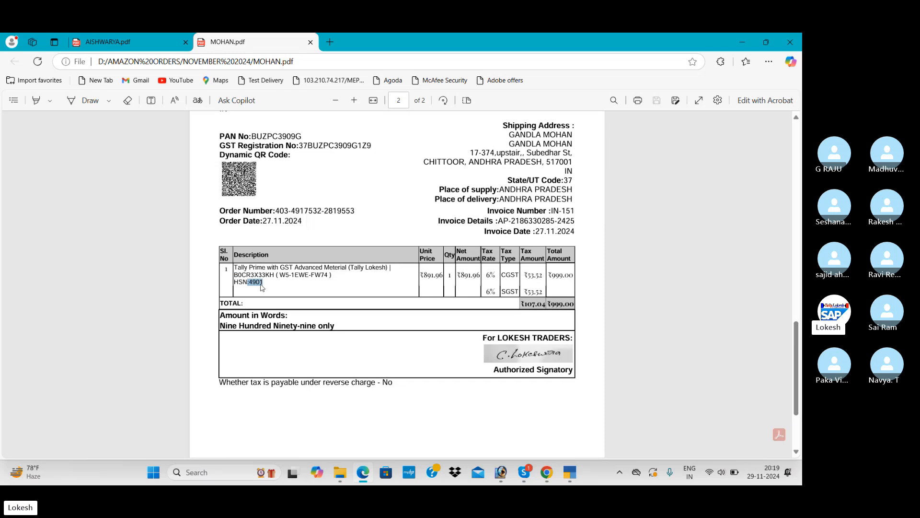
pyautogui.rightClick(266, 284)
pyautogui.click(440, 271)
pyautogui.moveTo(439, 275); pyautogui.dragTo(451, 278)
pyautogui.rightClick(451, 283)
pyautogui.moveTo(533, 304); pyautogui.dragTo(571, 305)
pyautogui.scroll(3, 253, 259)
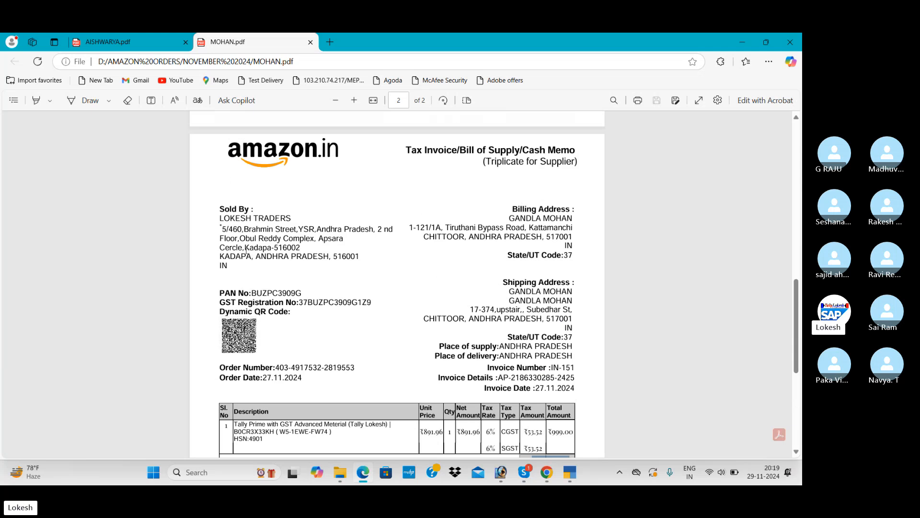
pyautogui.scroll(-3, 461, 307)
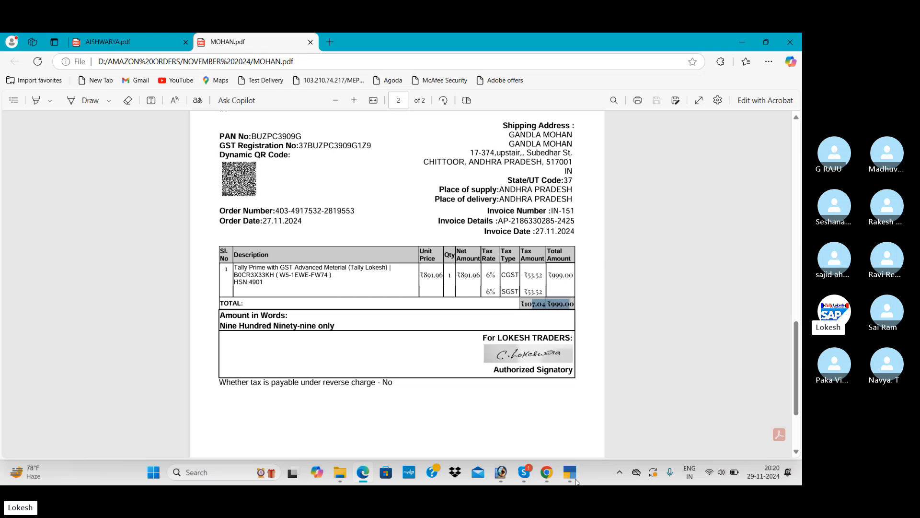
# Switch to TallyPrime and create a party ledger from the sales voucher, using the customer's full name from the invoice, under Sundry Debtors
pyautogui.moveTo(576, 481)
pyautogui.click(570, 439)
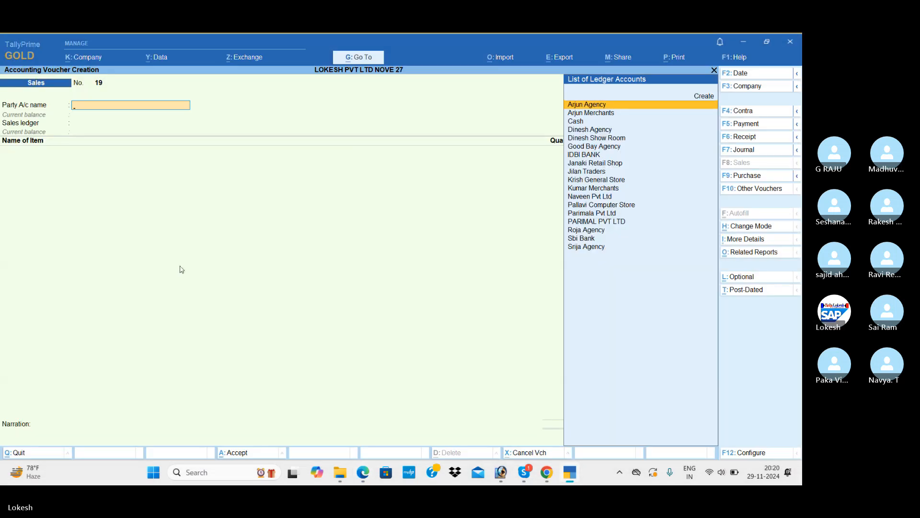
pyautogui.hotkey('alt', 'c')
pyautogui.hotkey('alt', 'Tab')
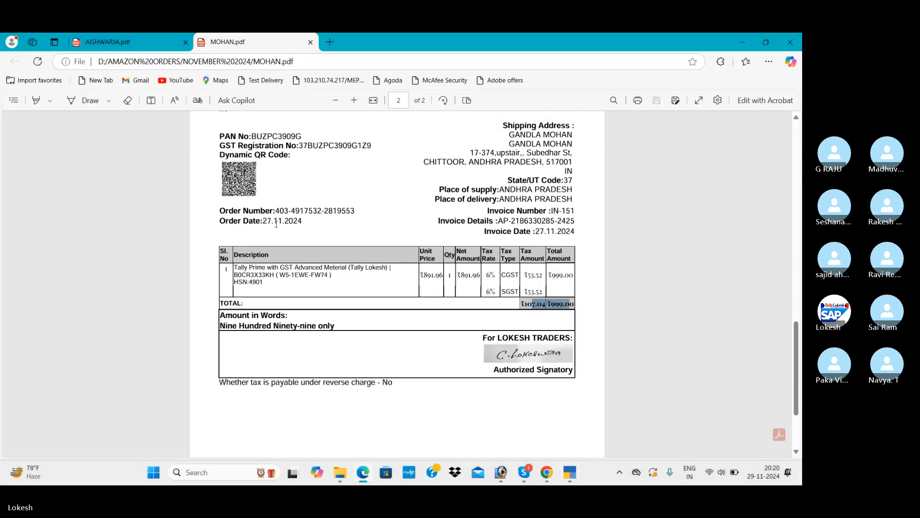
pyautogui.scroll(3, 484, 207)
pyautogui.moveTo(510, 166); pyautogui.dragTo(573, 167)
pyautogui.hotkey('ctrl', 'c')
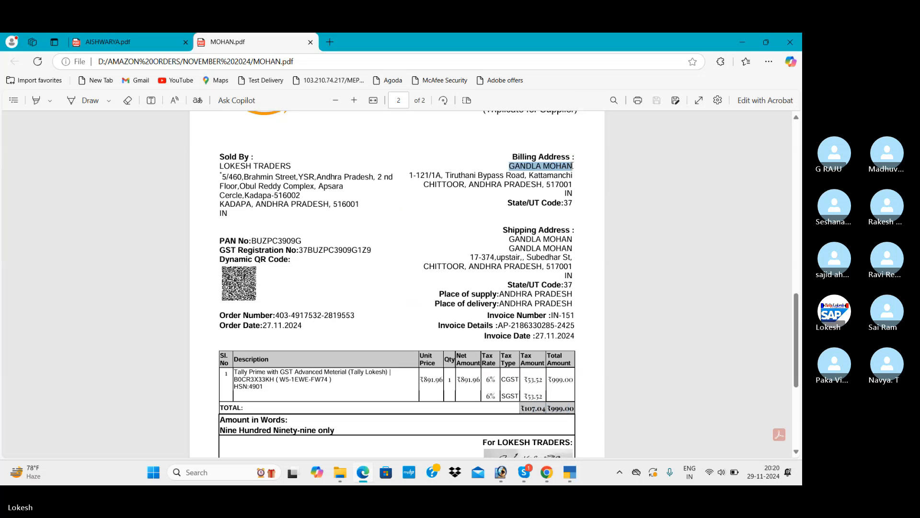
pyautogui.hotkey('alt', 'Tab')
pyautogui.hotkey('ctrl', 'alt', 'v')
pyautogui.press('Return')
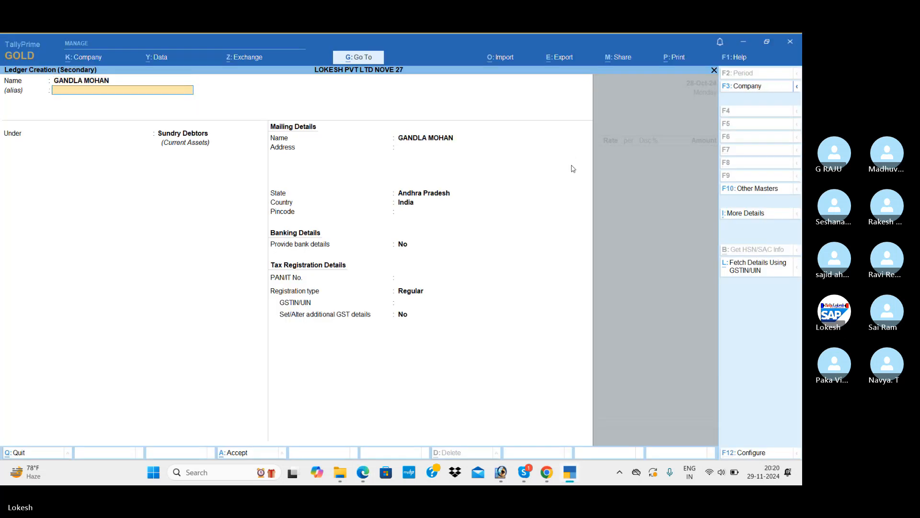
pyautogui.press('Return')
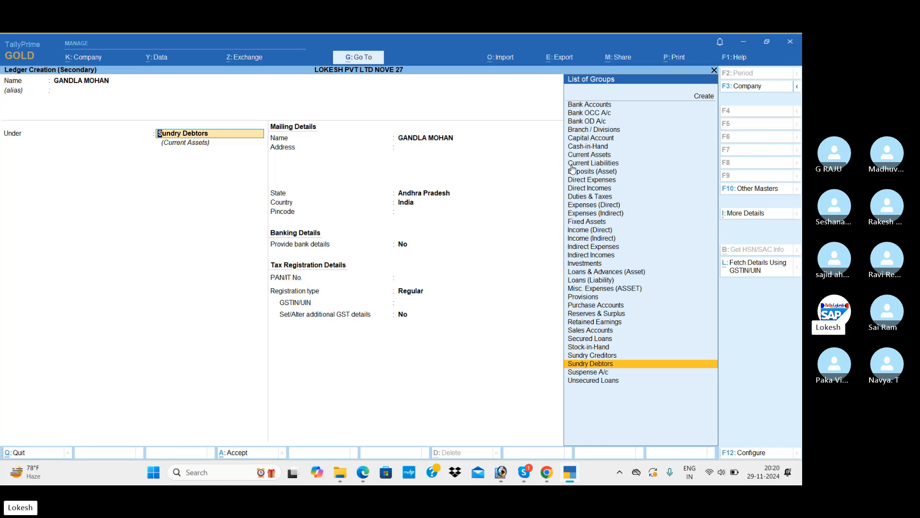
pyautogui.press('Return')
# Copy the first line of the invoice's billing address into the ledger's mailing address
pyautogui.hotkey('alt', 'Tab')
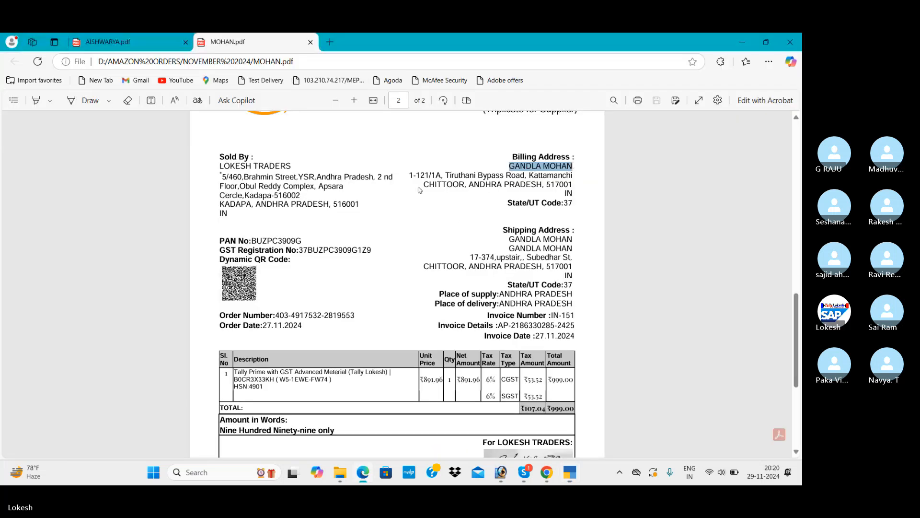
pyautogui.moveTo(410, 176); pyautogui.dragTo(579, 172)
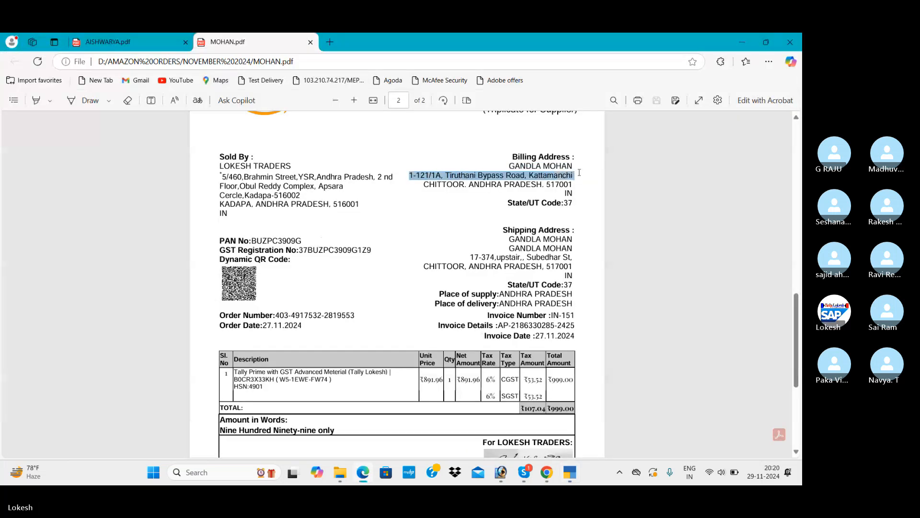
pyautogui.hotkey('ctrl', 'c')
pyautogui.hotkey('alt', 'Tab')
pyautogui.hotkey('ctrl', 'alt', 'v')
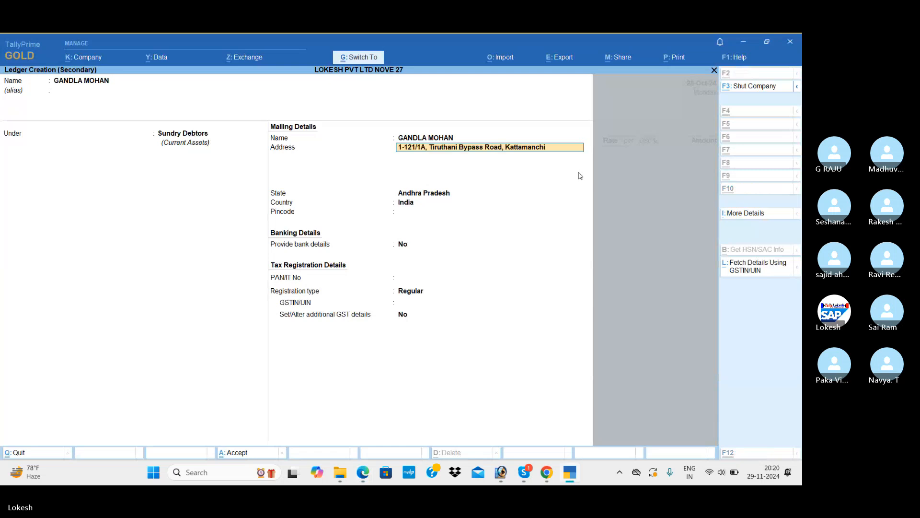
pyautogui.press('Return')
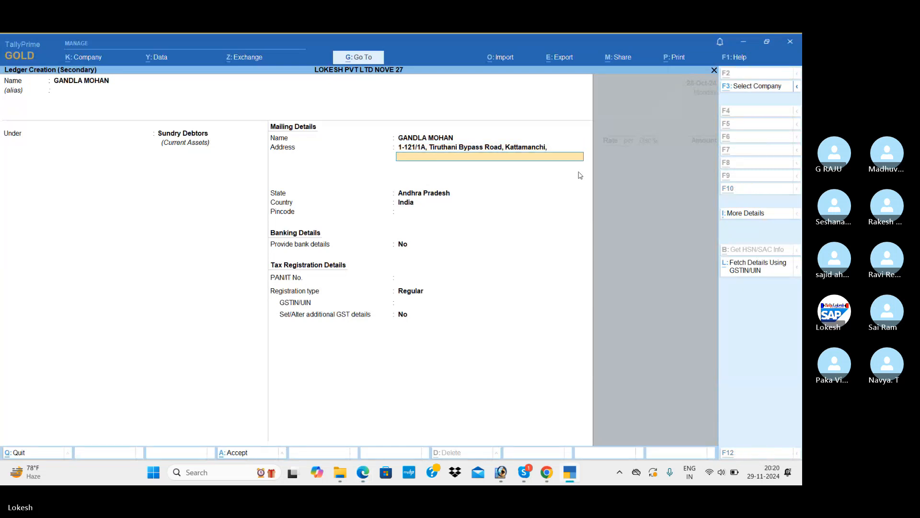
# Copy the city, state and postal code line of the billing address into the ledger's second address line
pyautogui.hotkey('alt', 'Tab')
pyautogui.moveTo(426, 185); pyautogui.dragTo(575, 184)
pyautogui.hotkey('ctrl', 'c')
pyautogui.hotkey('alt', 'Tab')
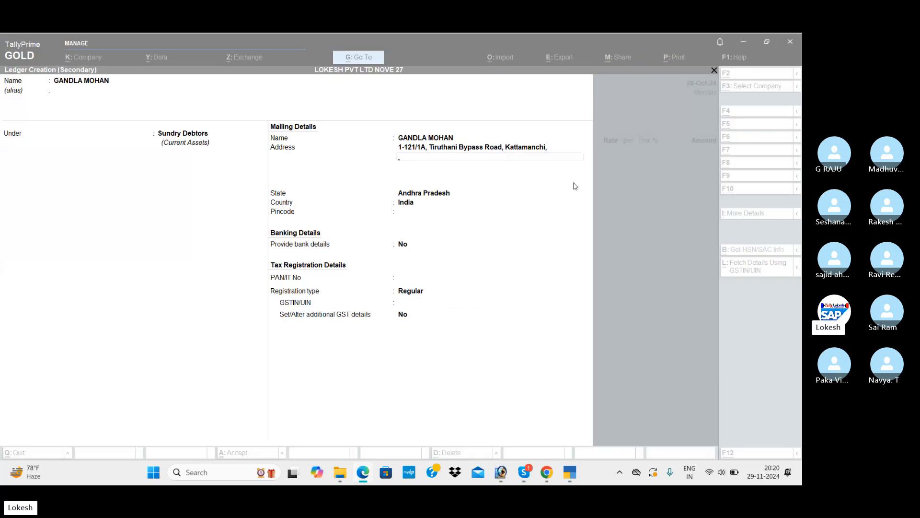
pyautogui.hotkey('ctrl', 'alt', 'v')
pyautogui.press('Return')
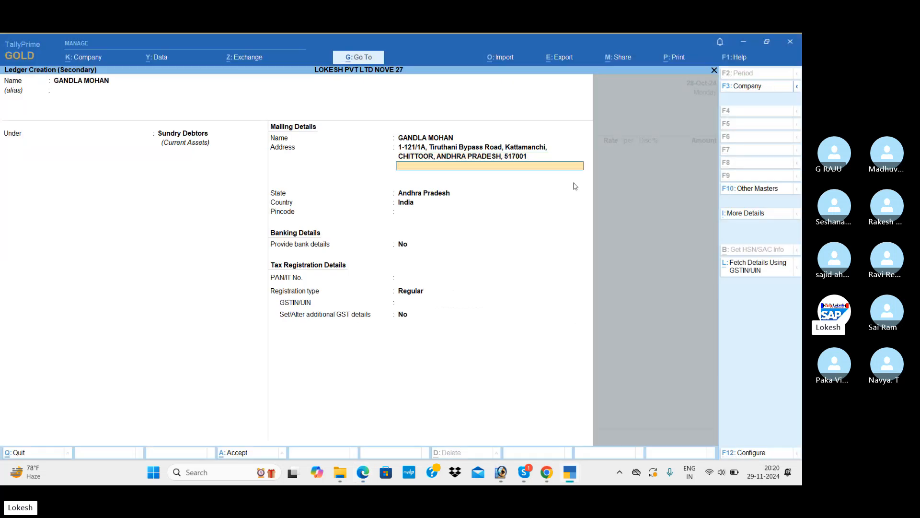
pyautogui.press('Return')
# Review the invoice's place of delivery and invoice details, and copy the first line of the item description
pyautogui.hotkey('alt', 'Tab')
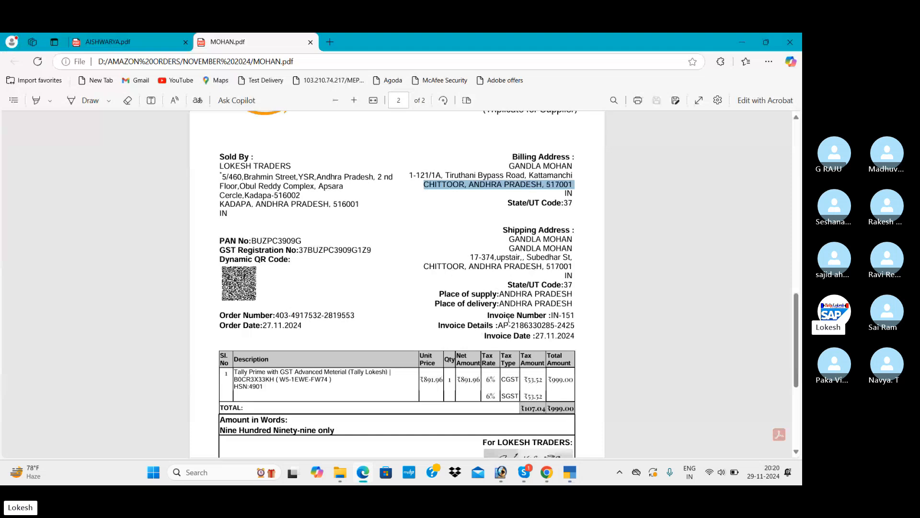
pyautogui.moveTo(451, 304); pyautogui.dragTo(569, 325)
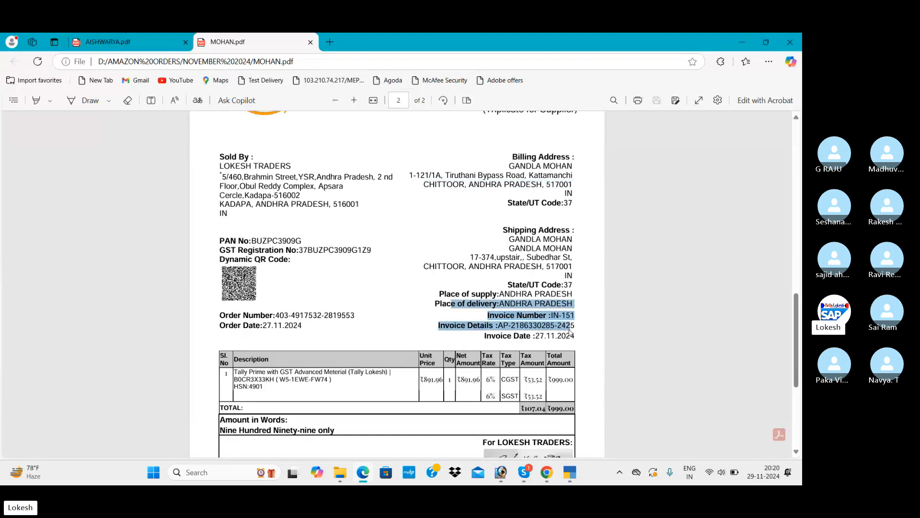
pyautogui.scroll(-2, 389, 292)
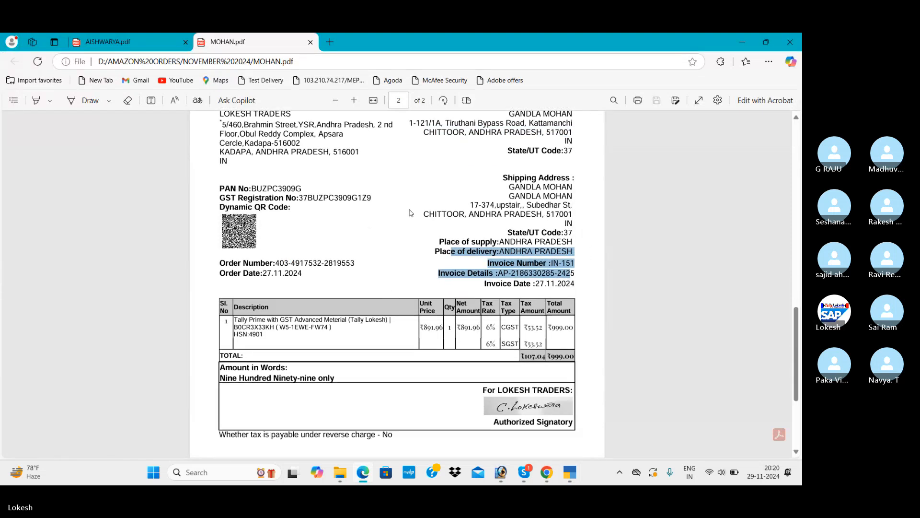
pyautogui.scroll(-2, 434, 222)
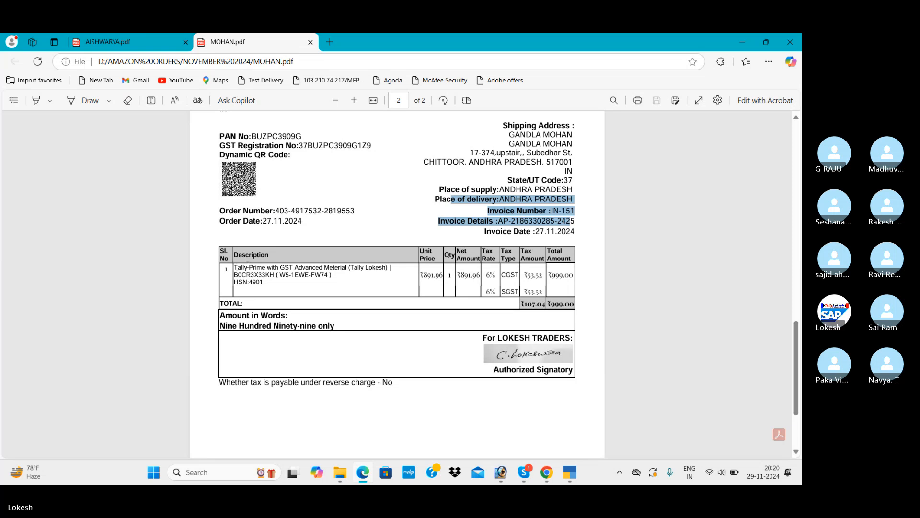
pyautogui.moveTo(234, 267); pyautogui.dragTo(397, 269)
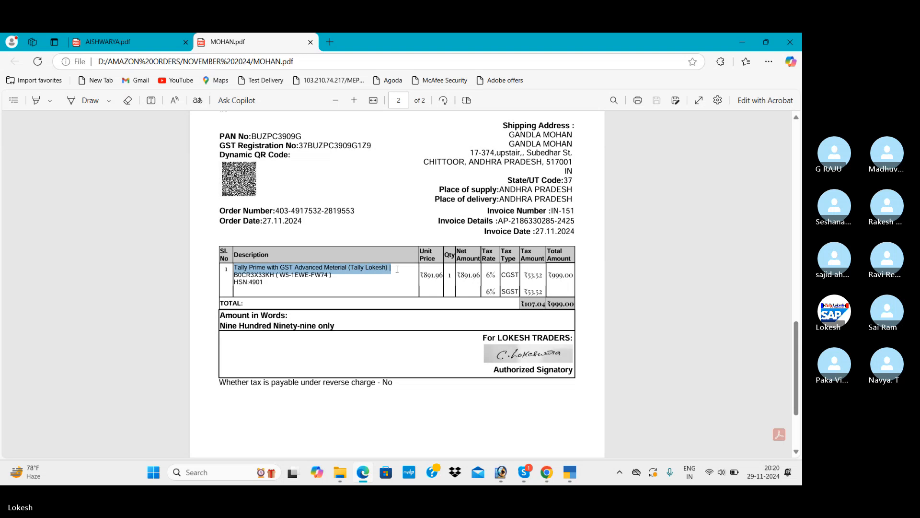
pyautogui.hotkey('alt', 'Tab')
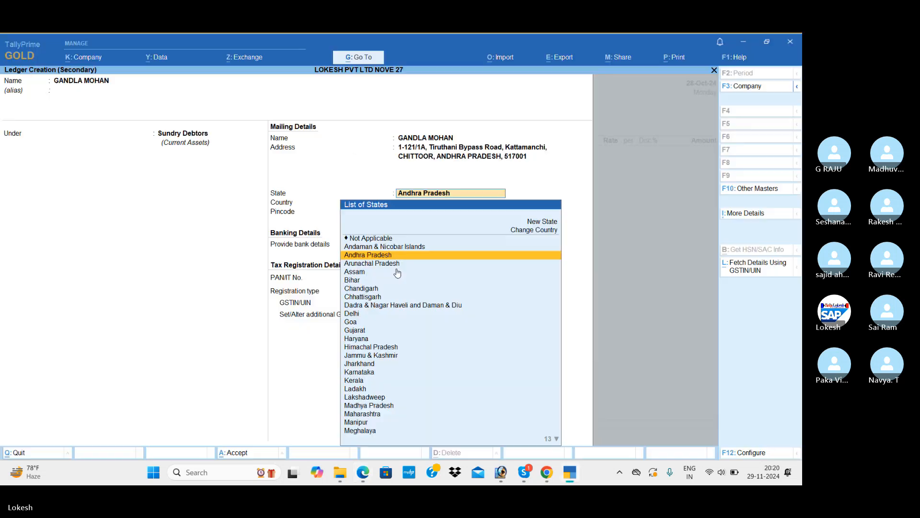
# Keep Andhra Pradesh as the ledger's state, set the registration type to Unregistered/Consumer, and save the ledger
pyautogui.press('Return')
pyautogui.press('Return')
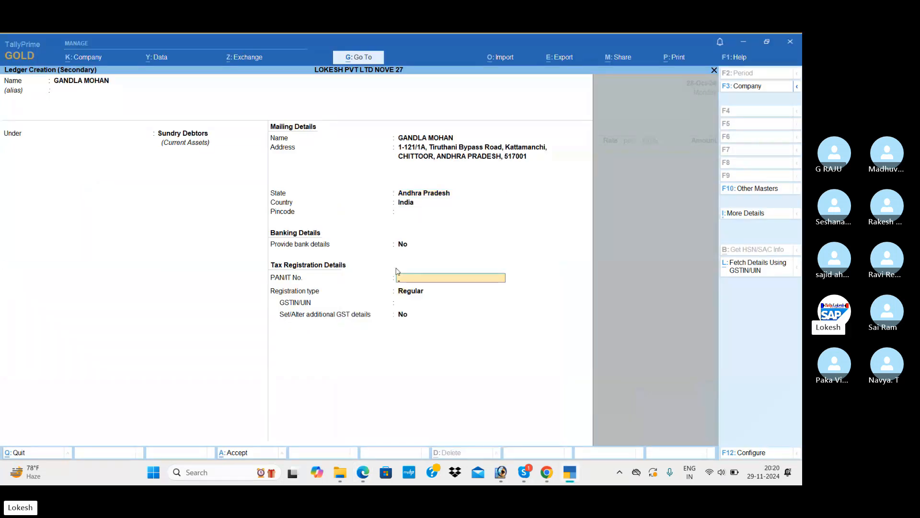
pyautogui.press('Return')
pyautogui.press('Down')
pyautogui.press('Return')
pyautogui.press('Return')
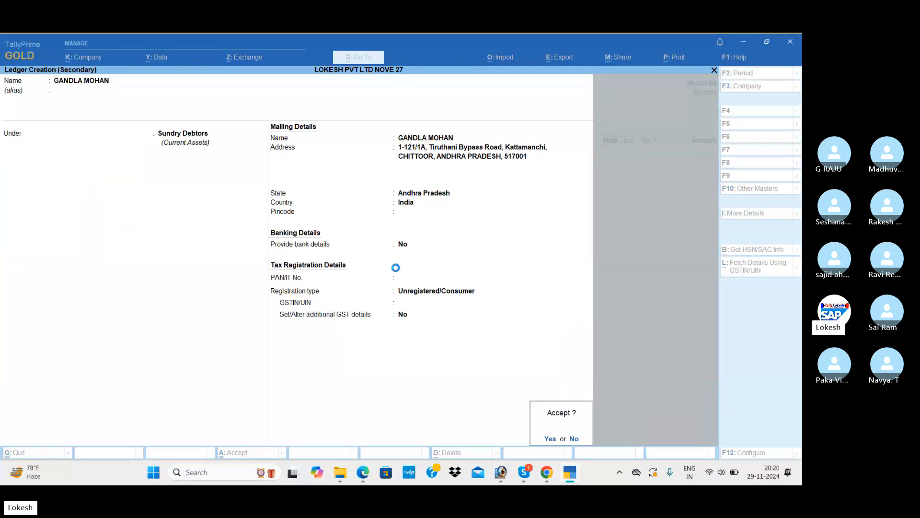
pyautogui.press('Return')
# Accept the buyer's party details in the sales voucher and use Sales as the sales ledger
pyautogui.press('Return')
pyautogui.press('Return')
pyautogui.press('Return')
pyautogui.press('Return')
pyautogui.press('Return')
pyautogui.press('Return')
pyautogui.press('Return')
pyautogui.press('Return')
pyautogui.press('Return')
pyautogui.press('Return')
pyautogui.press('Return')
pyautogui.press('Return')
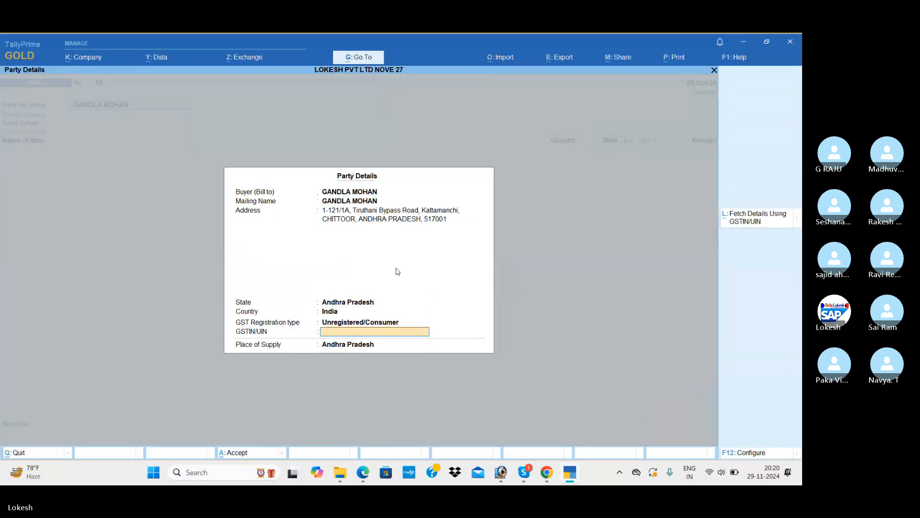
pyautogui.press('Return')
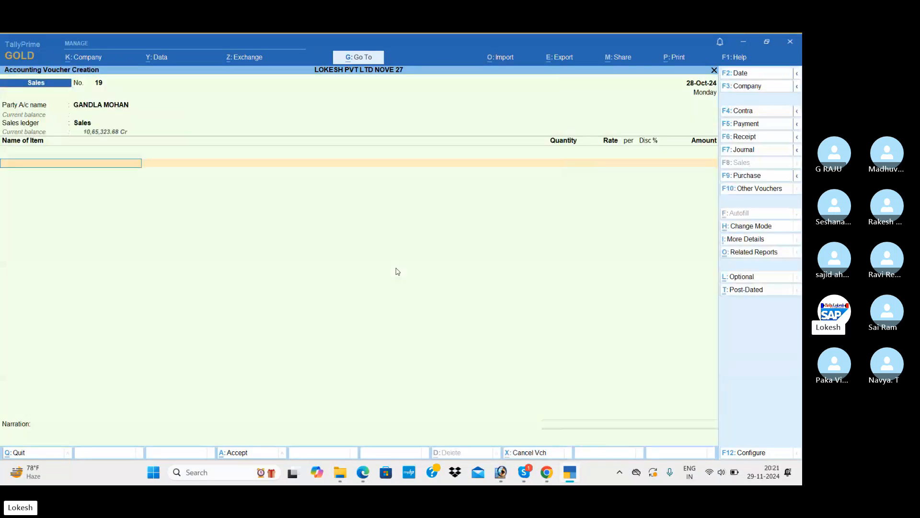
# Create a stock item from the voucher with the copied name "Tally Prime with GST Advanced Meterial (Tally Lokesh) |"
pyautogui.hotkey('alt', 'c')
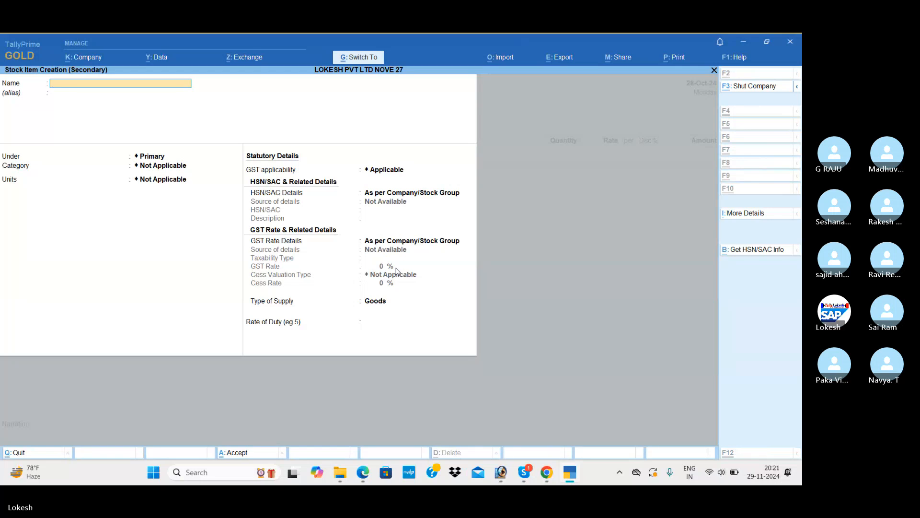
pyautogui.hotkey('ctrl', 'v')
pyautogui.press('Return')
pyautogui.press('Return')
pyautogui.press('Return')
pyautogui.press('Return')
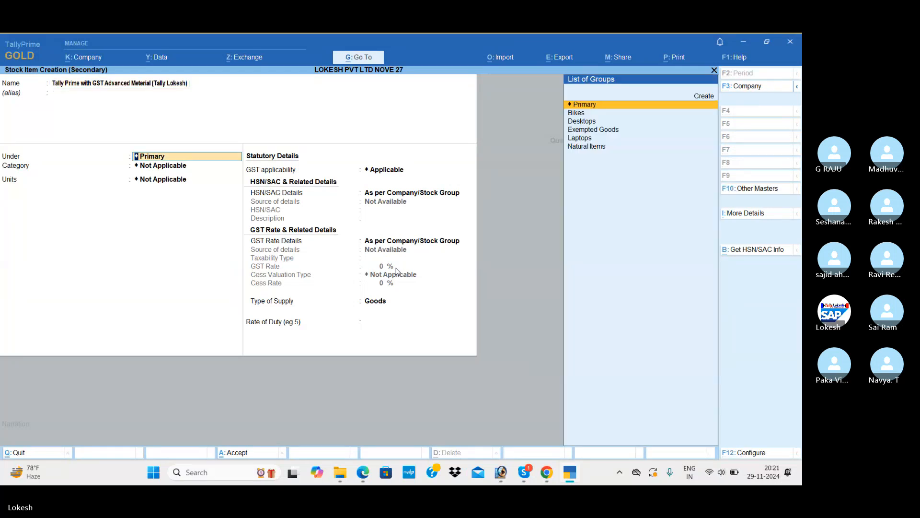
# Keep the stock item under Primary and set its unit to nos, without an alternate unit
pyautogui.press('Down')
pyautogui.press('Down')
pyautogui.press('Down')
pyautogui.press('Down')
pyautogui.press('Down')
pyautogui.press('Down')
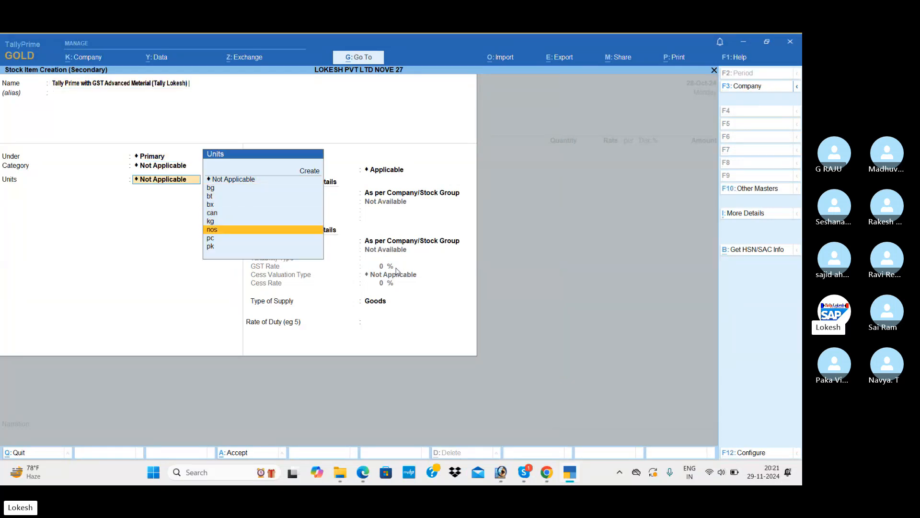
pyautogui.press('Return')
pyautogui.press('Return')
# Set the stock item's HSN/SAC details to Specify Details Here and enter the invoice's HSN code 4901
pyautogui.press('Down')
pyautogui.press('Return')
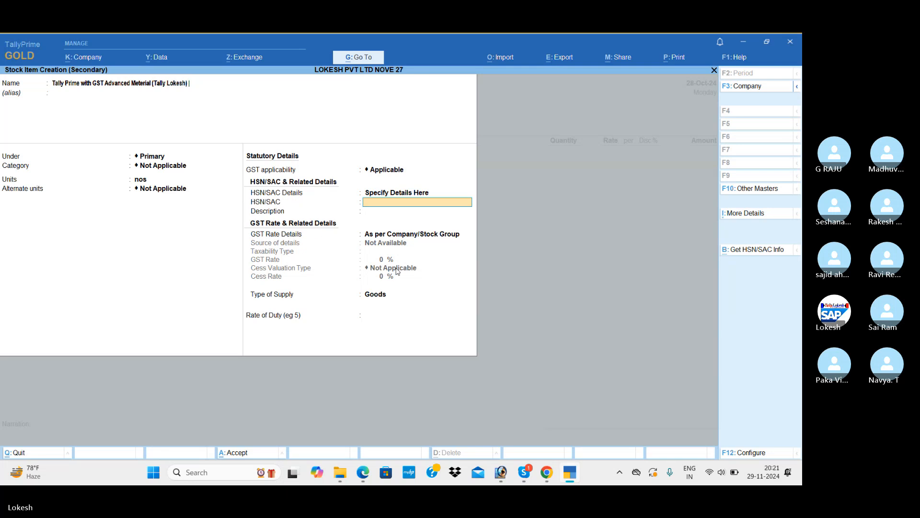
pyautogui.hotkey('alt', 'Tab')
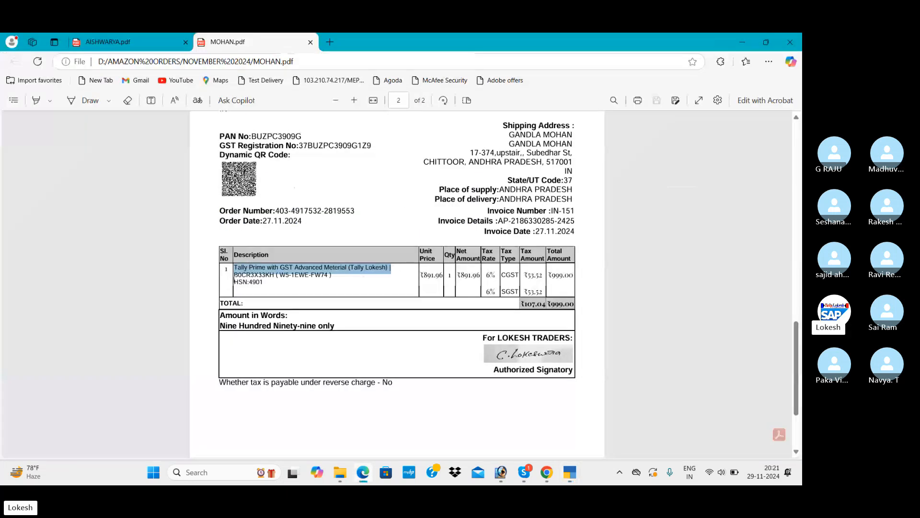
pyautogui.click(249, 286)
pyautogui.hotkey('alt', 'Tab')
pyautogui.write('4')
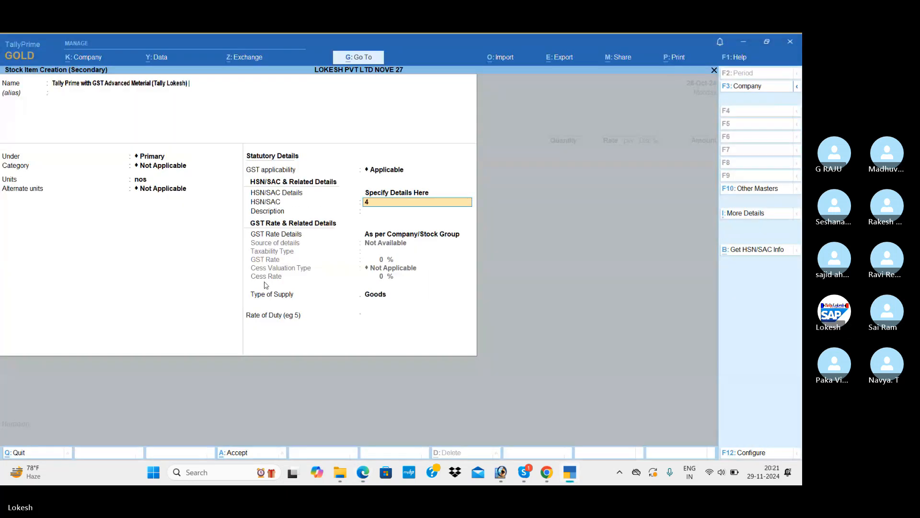
pyautogui.write('901')
pyautogui.press('Return')
pyautogui.press('Return')
# Set the stock item's GST rate details to Specify Details Here, Taxable at 12%, keep the supply type as Goods, and save the item
pyautogui.press('Down')
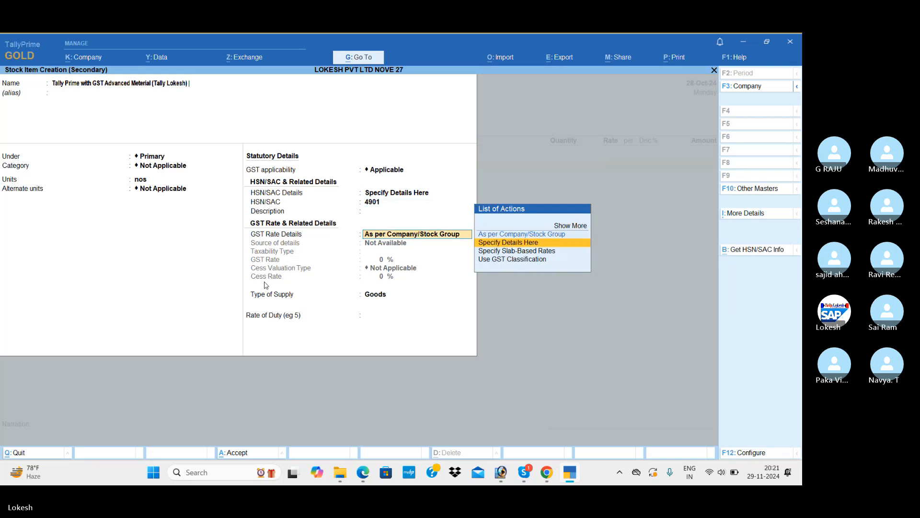
pyautogui.press('Return')
pyautogui.press('Return')
pyautogui.hotkey('alt', 'Tab')
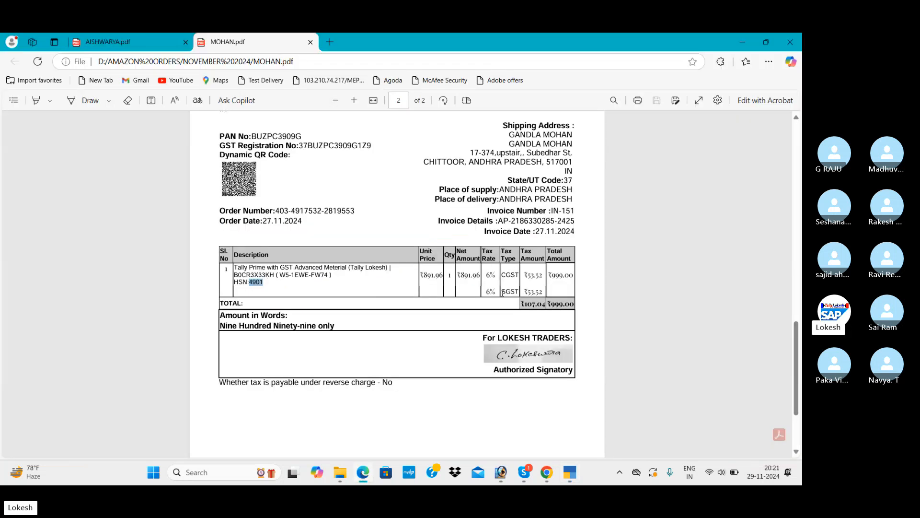
pyautogui.hotkey('alt', 'Tab')
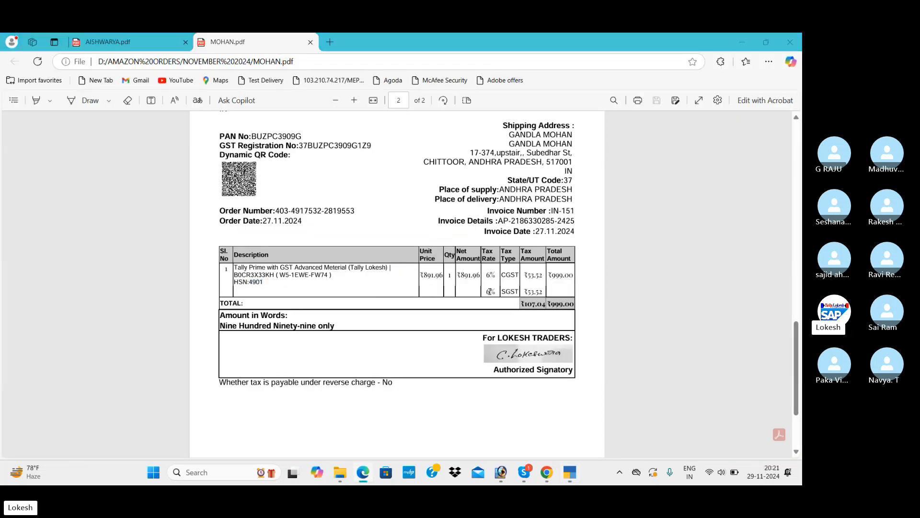
pyautogui.write('12')
pyautogui.press('Return')
pyautogui.press('Return')
pyautogui.press('Return')
pyautogui.press('Return')
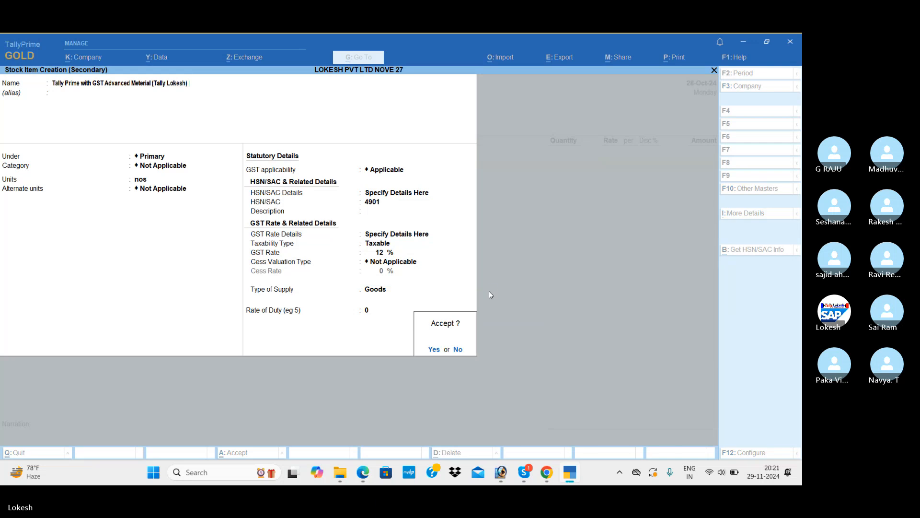
pyautogui.press('Return')
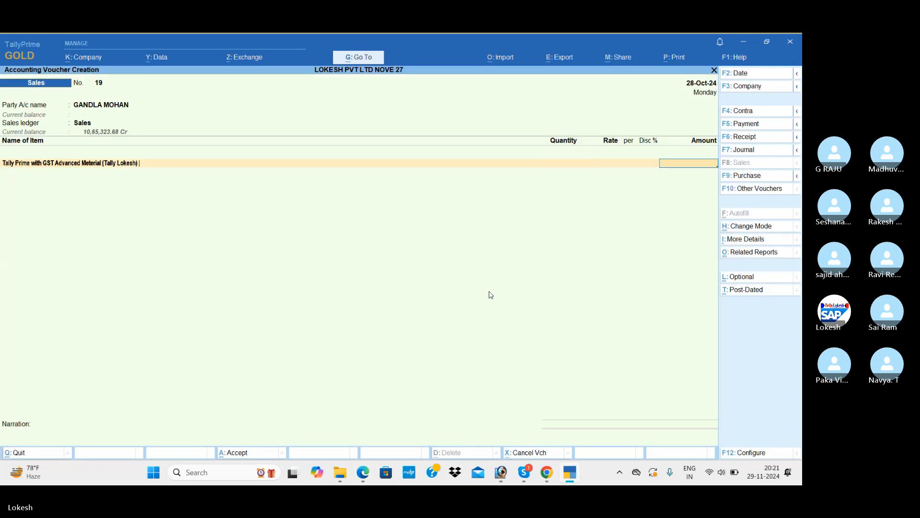
# Turn on Provide Rate Inclusive of Tax for Stock Items in the sales voucher configuration
pyautogui.press('BackSpace')
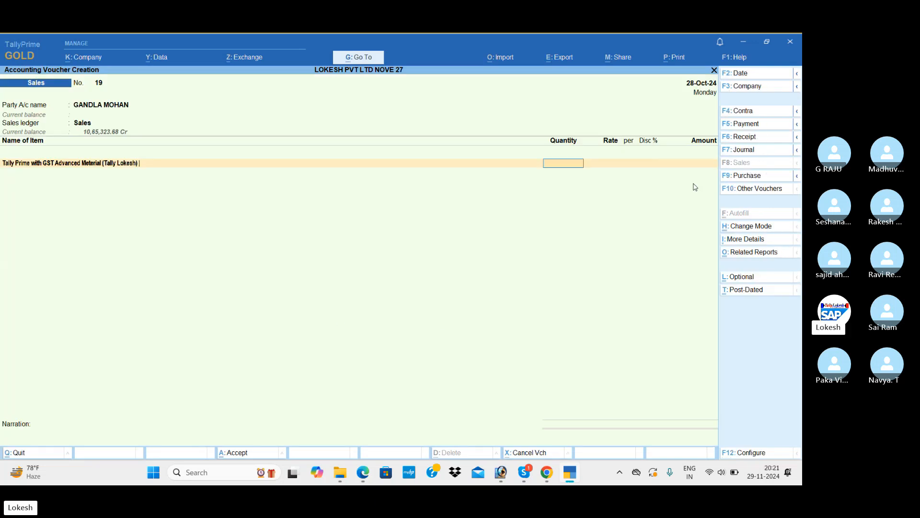
pyautogui.click(762, 454)
pyautogui.click(570, 219)
pyautogui.write('Y')
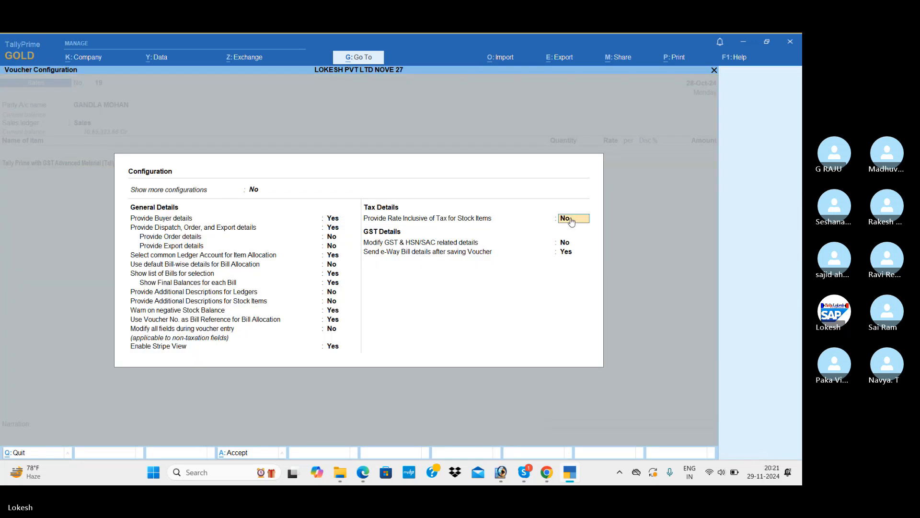
pyautogui.press('Return')
pyautogui.hotkey('ctrl', 'a')
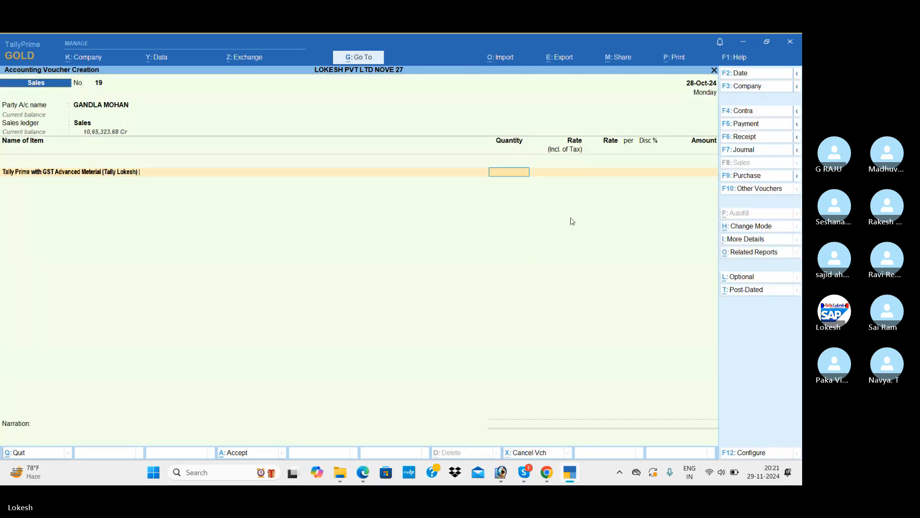
# Enter a quantity of 1 nos and the invoice total of 999 as the item's tax-inclusive rate
pyautogui.press('Return')
pyautogui.press('Return')
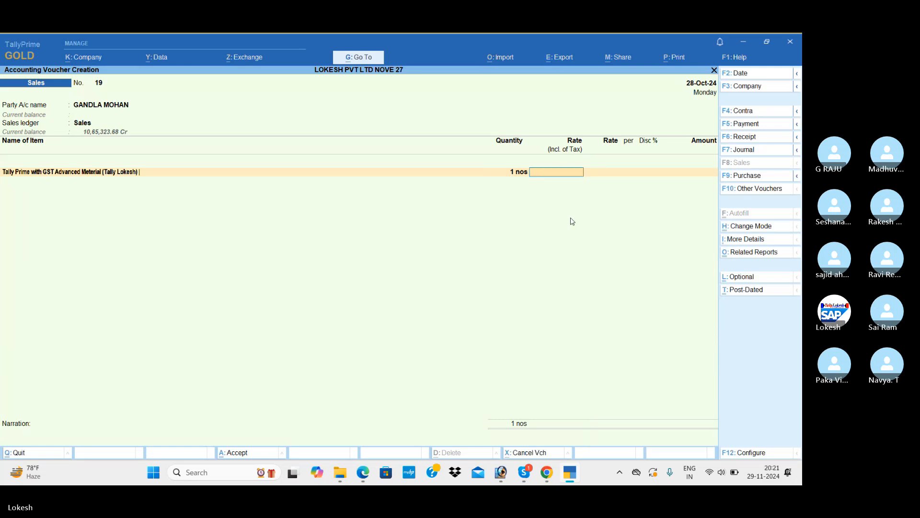
pyautogui.hotkey('alt', 'Tab')
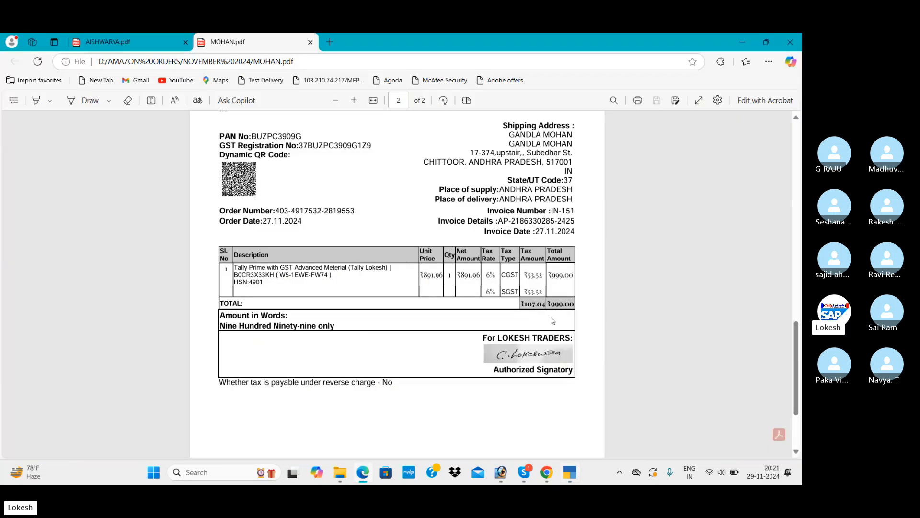
pyautogui.hotkey('alt', 'Tab')
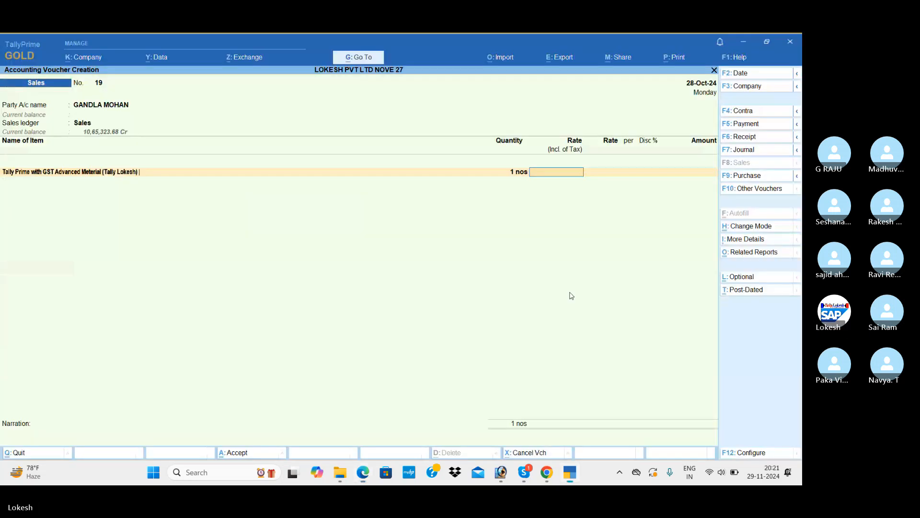
pyautogui.write('999')
pyautogui.press('Return')
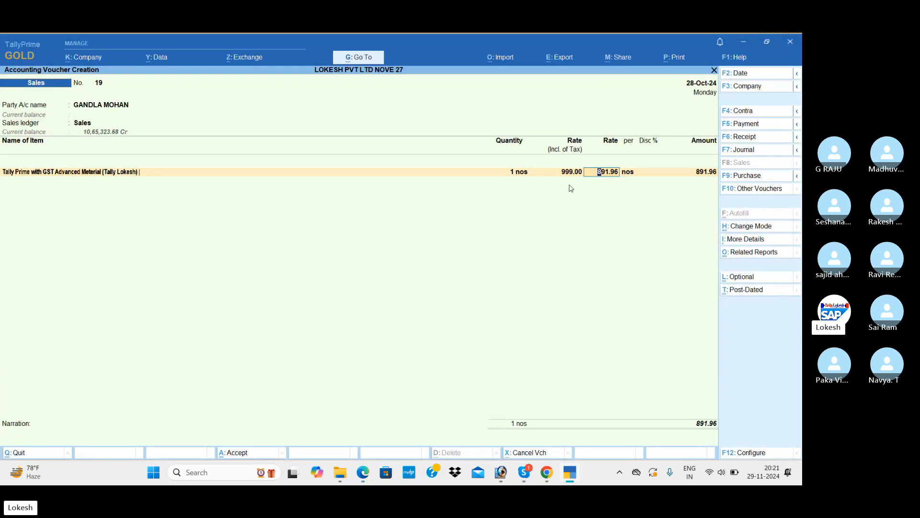
# Finish the item line and add the CGST and SGST ledgers to the sales voucher, leaving the narration blank
pyautogui.press('Return')
pyautogui.press('Return')
pyautogui.press('Return')
pyautogui.press('Return')
pyautogui.press('Return')
pyautogui.write('CG')
pyautogui.press('Return')
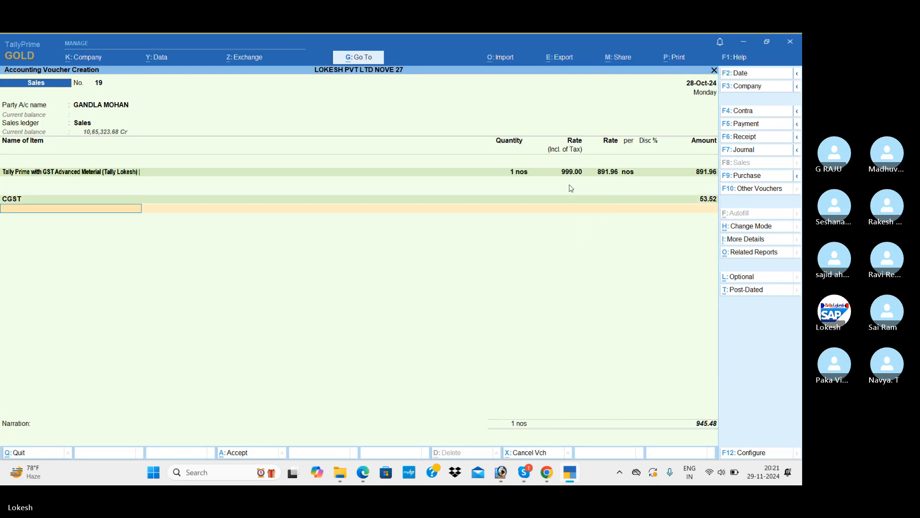
pyautogui.press('Return')
pyautogui.write('SGST')
pyautogui.press('Return')
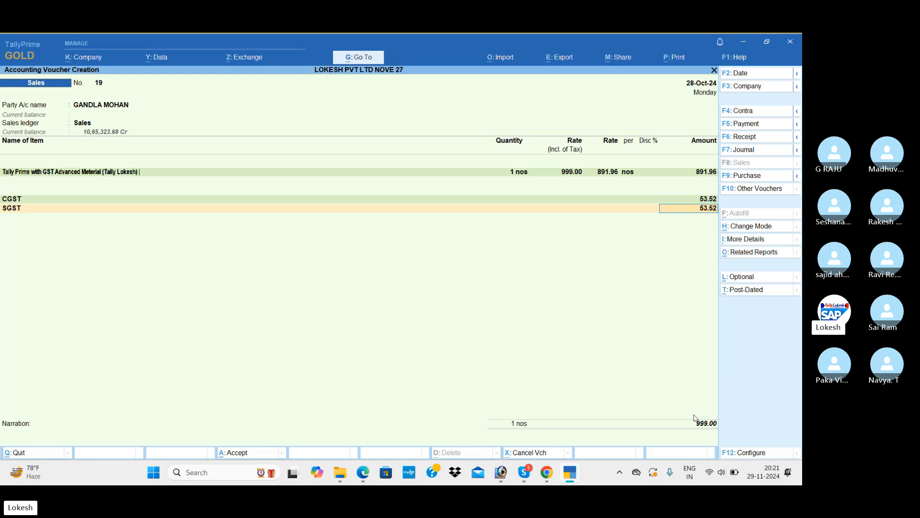
pyautogui.press('Return')
pyautogui.press('Return')
pyautogui.press('Return')
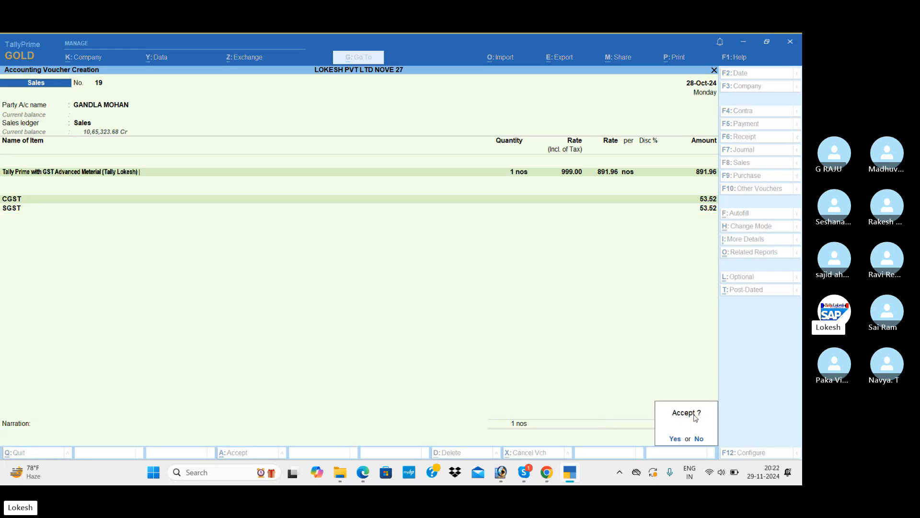
# Change the voucher date to the invoice date, 27-11-2024, and save the sales voucher
pyautogui.hotkey('alt', 'Tab')
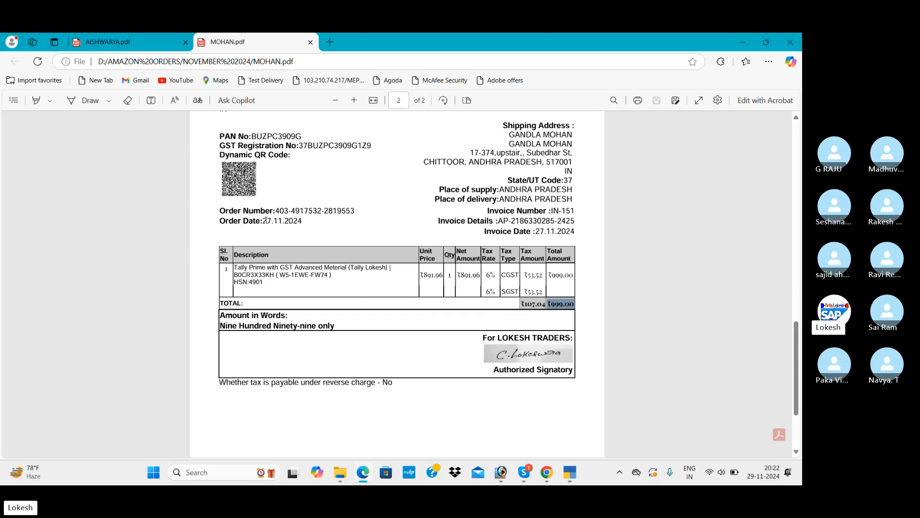
pyautogui.hotkey('alt', 'Tab')
pyautogui.press('Escape')
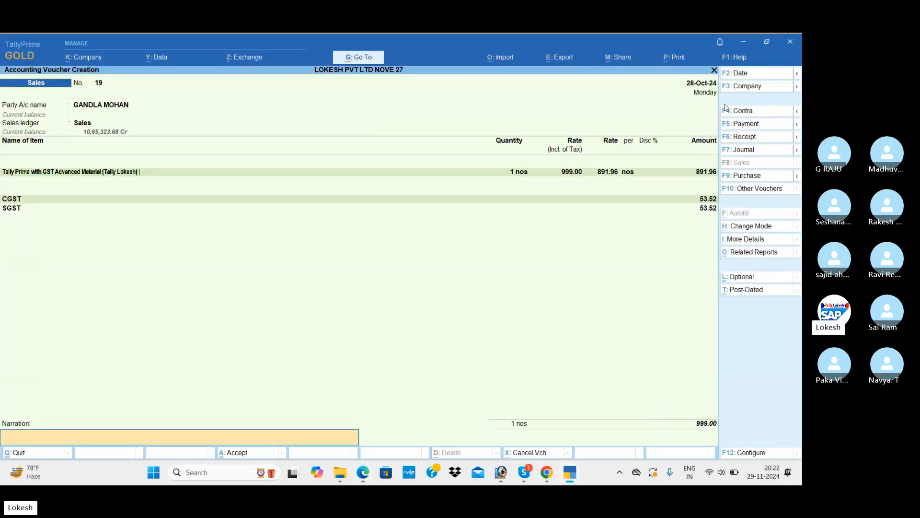
pyautogui.click(743, 73)
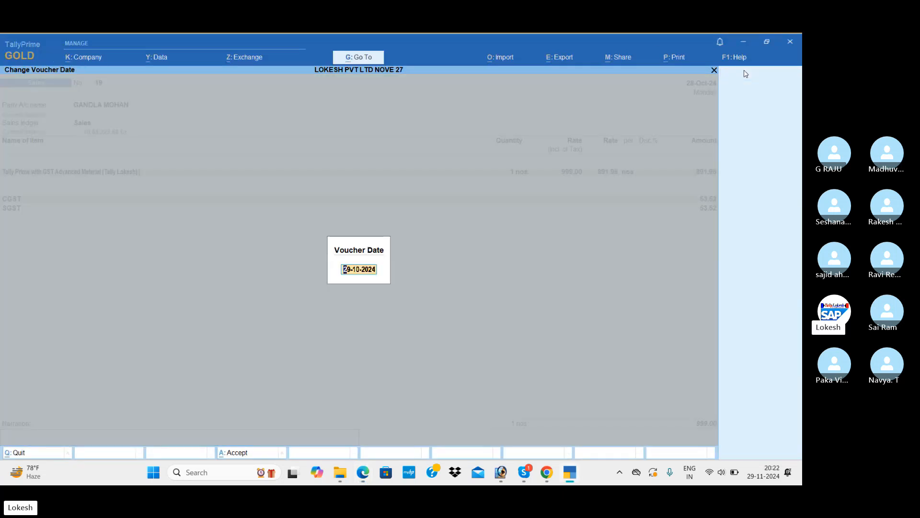
pyautogui.write('27-')
pyautogui.hotkey('alt', 'Tab')
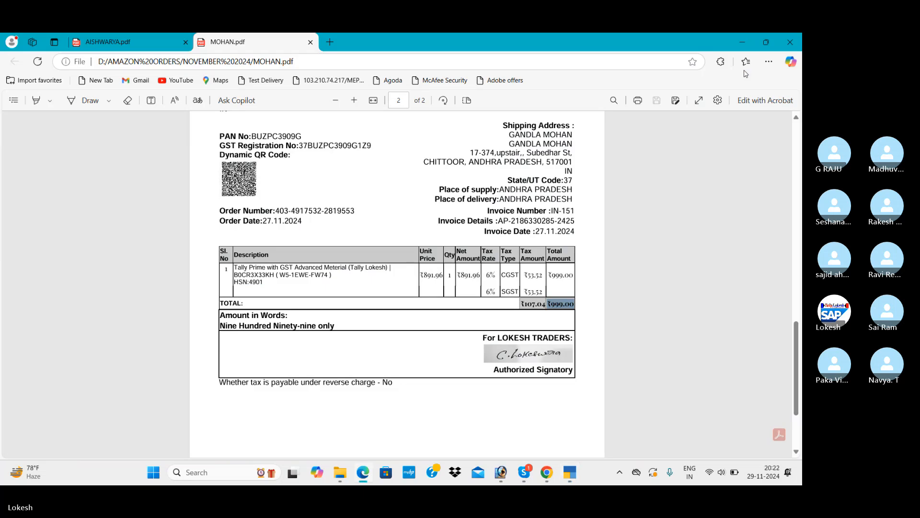
pyautogui.hotkey('alt', 'Tab')
pyautogui.write('11')
pyautogui.press('Return')
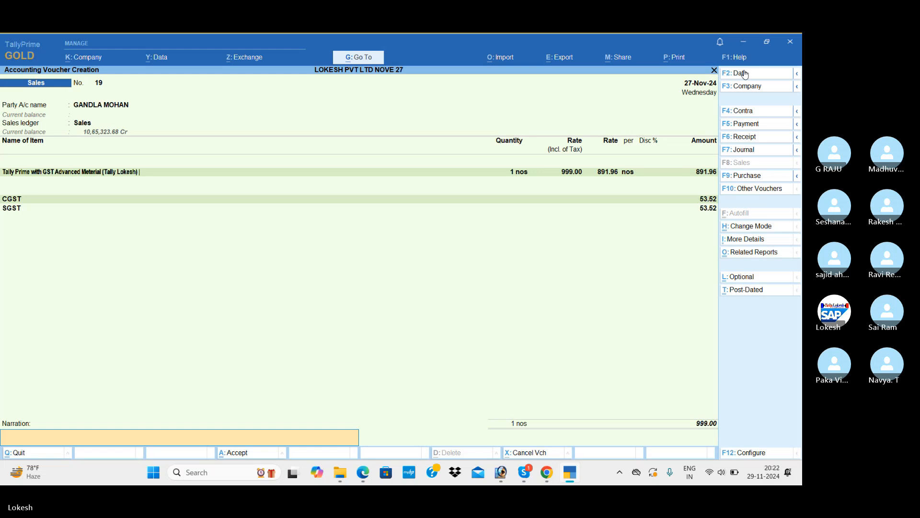
pyautogui.press('Return')
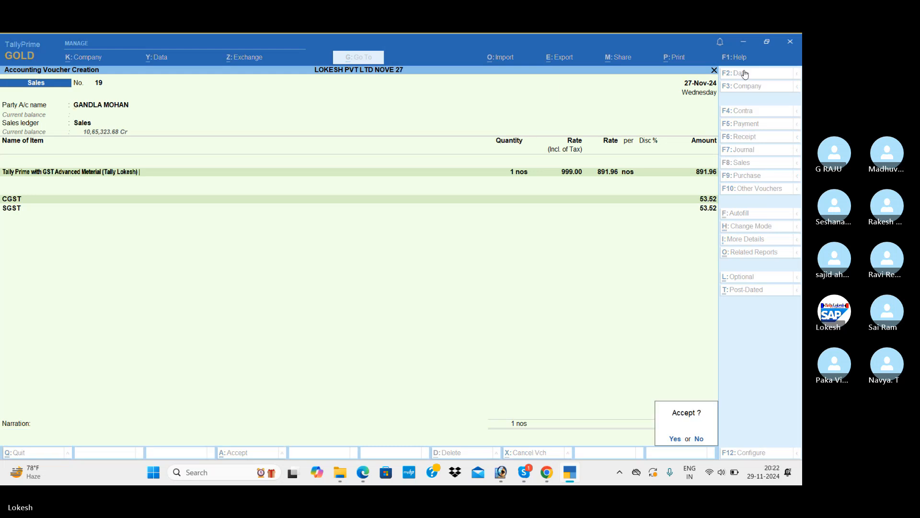
pyautogui.press('Return')
# Close the recorded order's PDF in Edge and copy the buyer's name from the billing address on the remaining order's tax invoice
pyautogui.hotkey('alt', 'Tab')
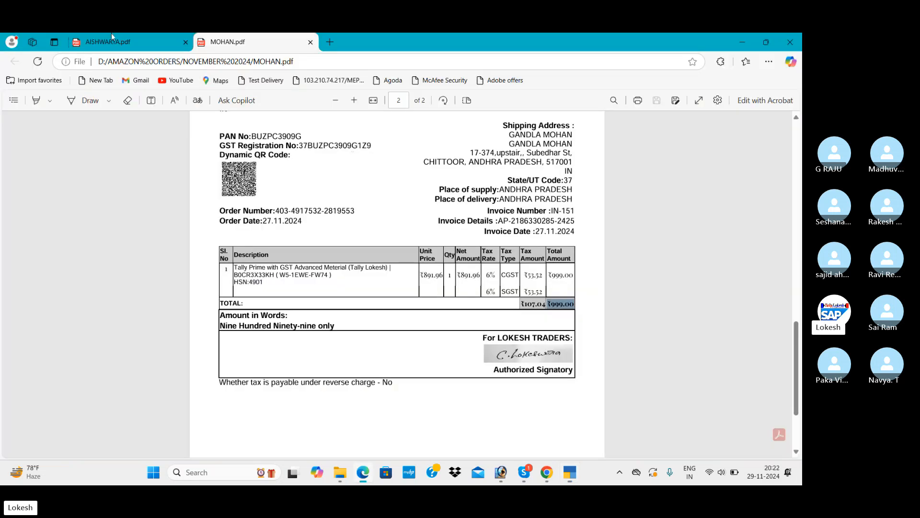
pyautogui.click(310, 44)
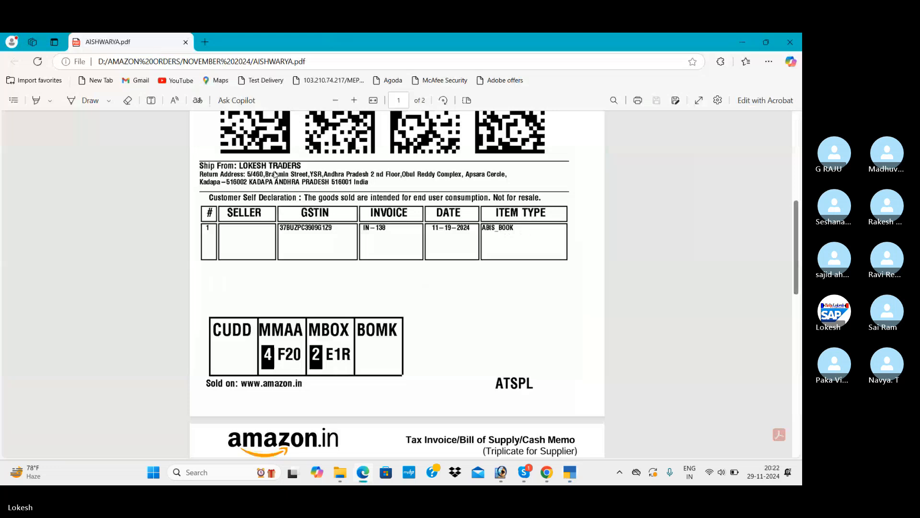
pyautogui.scroll(-3, 315, 206)
pyautogui.scroll(-3, 362, 227)
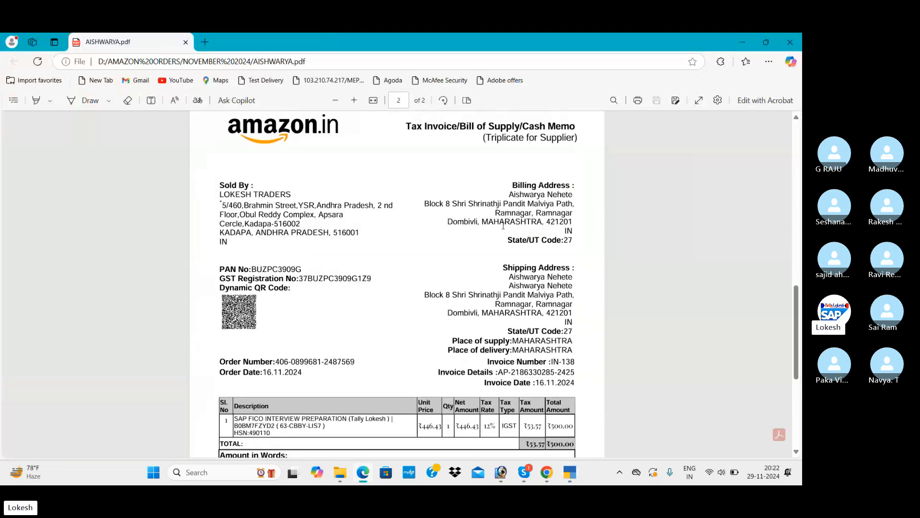
pyautogui.moveTo(510, 197); pyautogui.dragTo(573, 199)
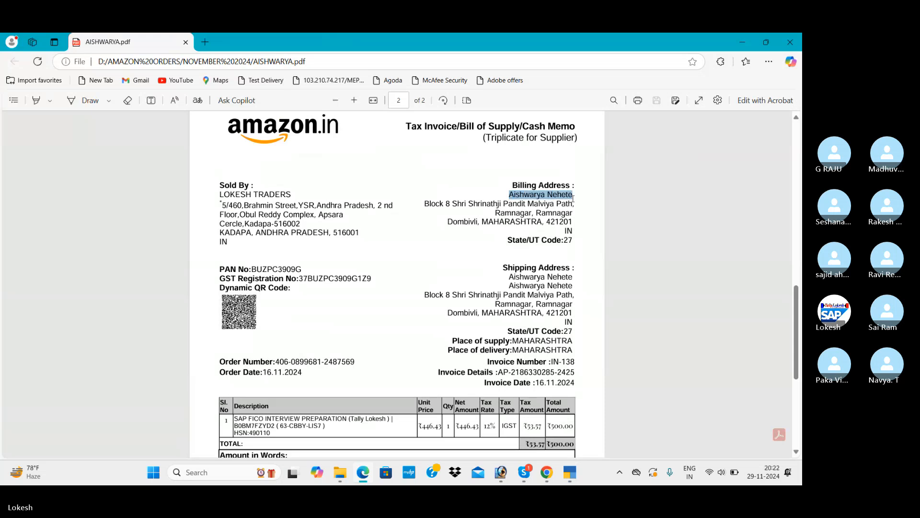
pyautogui.hotkey('ctrl', 'c')
# Create a customer ledger from the new TallyPrime sales voucher with the copied buyer's name, under Sundry Debtors, using the same mailing name
pyautogui.hotkey('alt', 'Tab')
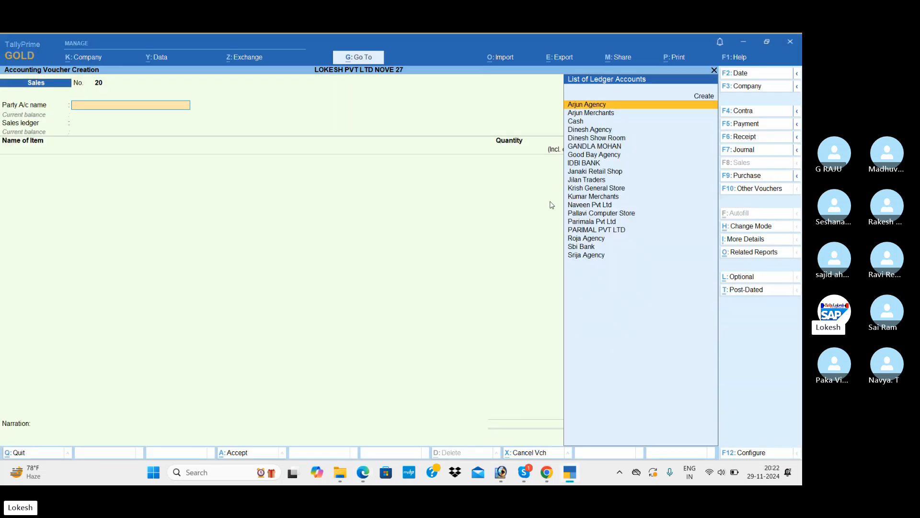
pyautogui.hotkey('alt', 'c')
pyautogui.hotkey('ctrl', 'v')
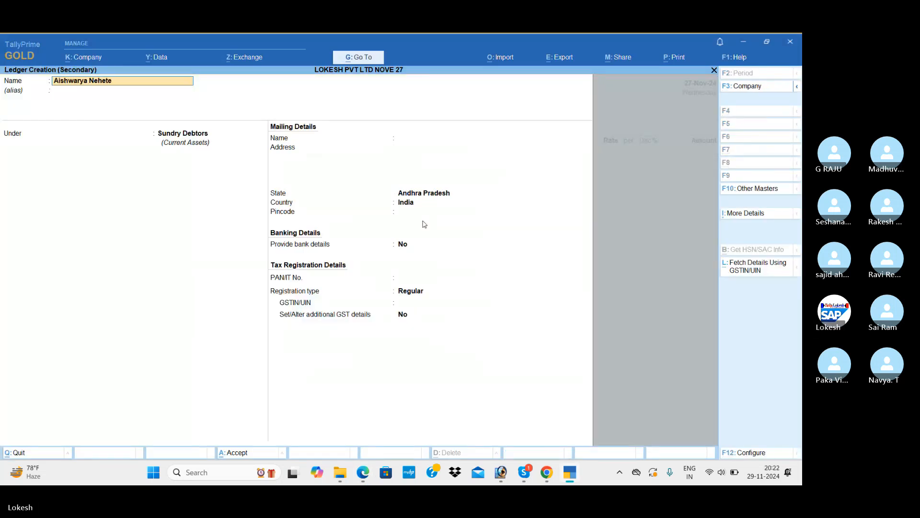
pyautogui.press('Return')
pyautogui.press('Return')
pyautogui.press('Return')
# Copy the first street line of the invoice's billing address into the ledger's mailing address
pyautogui.hotkey('alt', 'Tab')
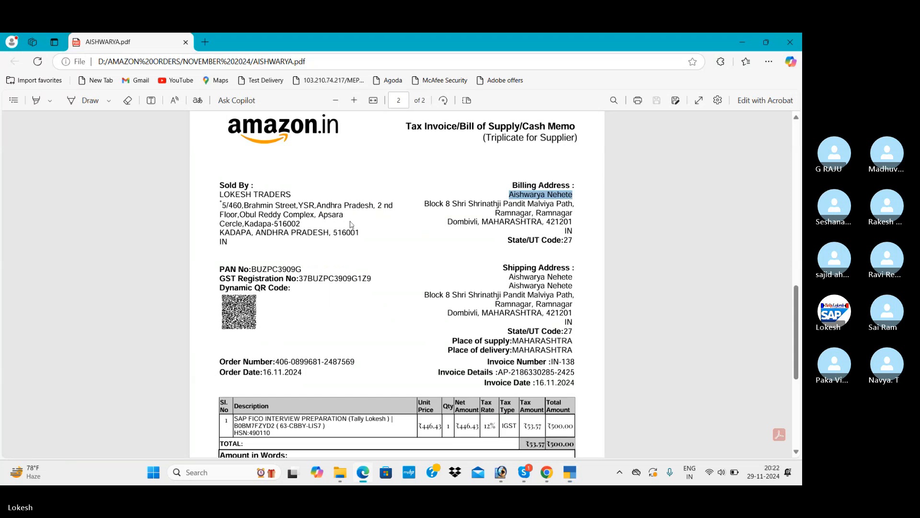
pyautogui.moveTo(426, 205); pyautogui.dragTo(574, 204)
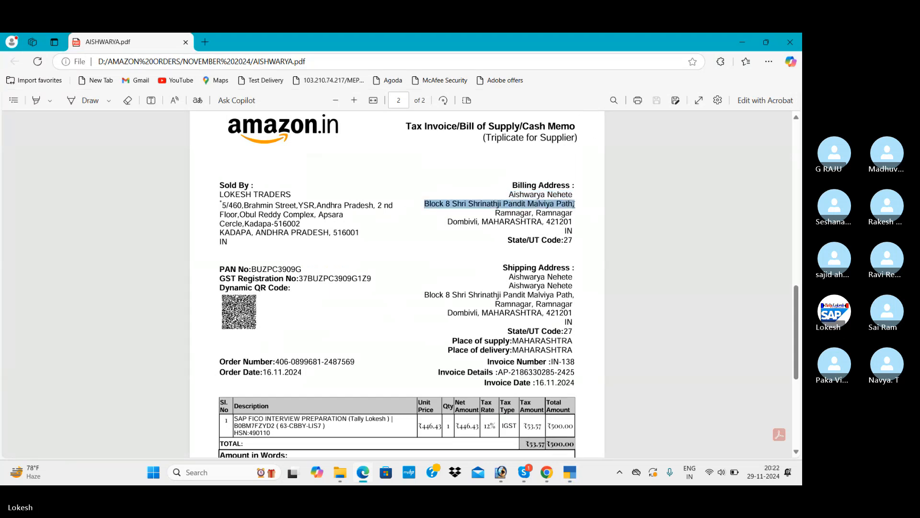
pyautogui.hotkey('ctrl', 'c')
pyautogui.hotkey('alt', 'Tab')
pyautogui.hotkey('ctrl', 'alt', 'v')
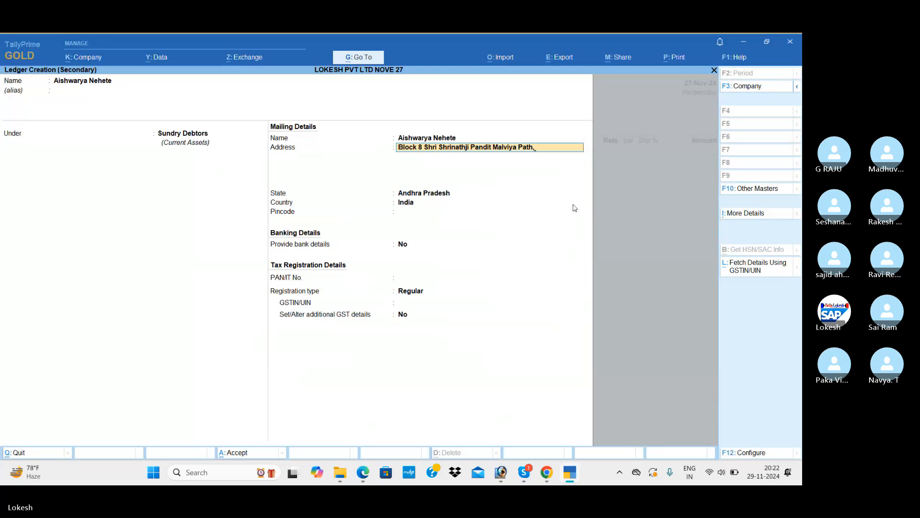
pyautogui.press('Return')
# Copy the billing address's city and PIN code line into the ledger's second address line and set the state to Maharashtra
pyautogui.hotkey('alt', 'Tab')
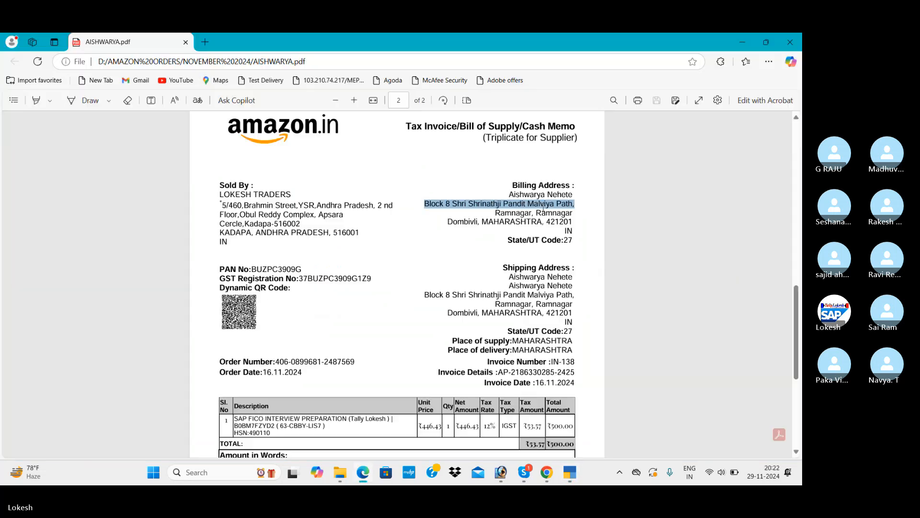
pyautogui.moveTo(449, 222); pyautogui.dragTo(572, 225)
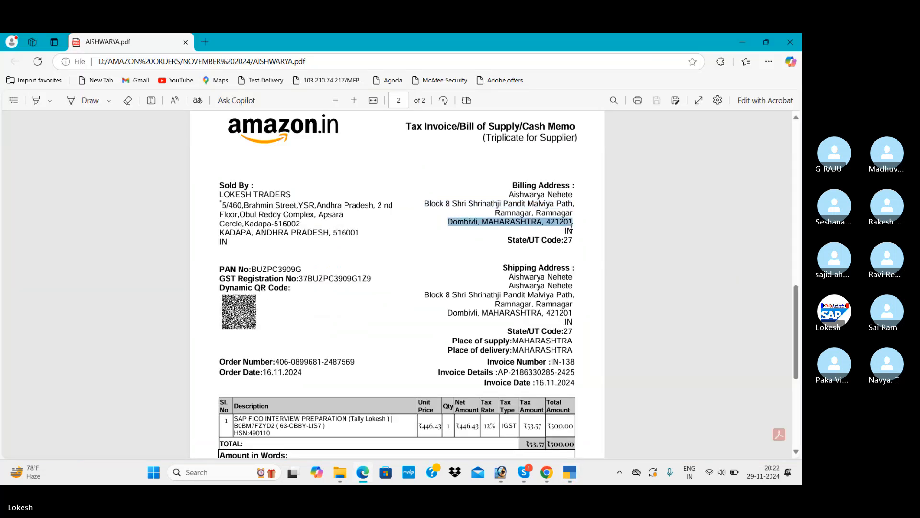
pyautogui.hotkey('ctrl', 'c')
pyautogui.hotkey('alt', 'Tab')
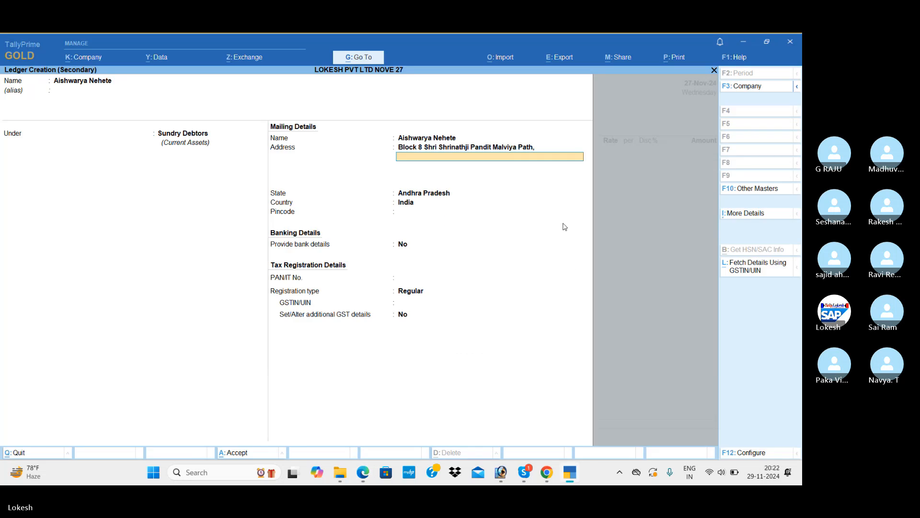
pyautogui.hotkey('ctrl', 'alt', 'v')
pyautogui.press('Return')
pyautogui.press('Return')
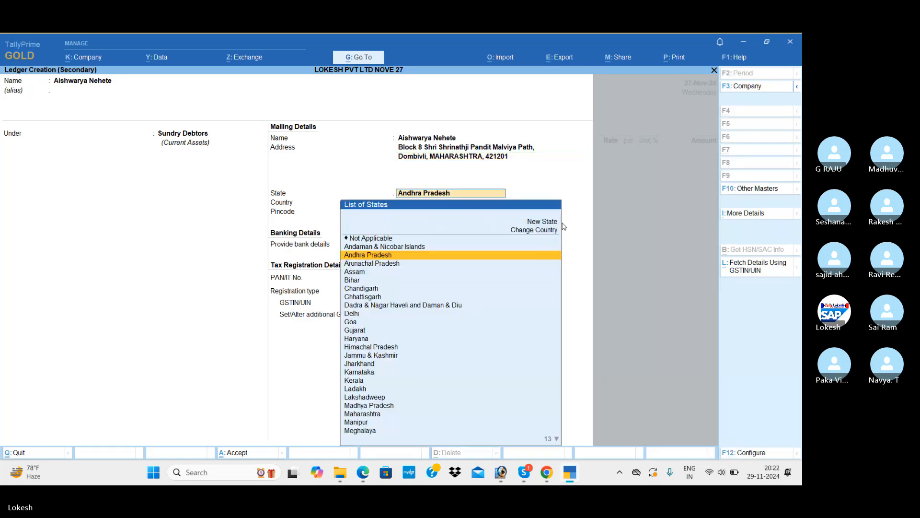
pyautogui.write('MAH')
pyautogui.press('Return')
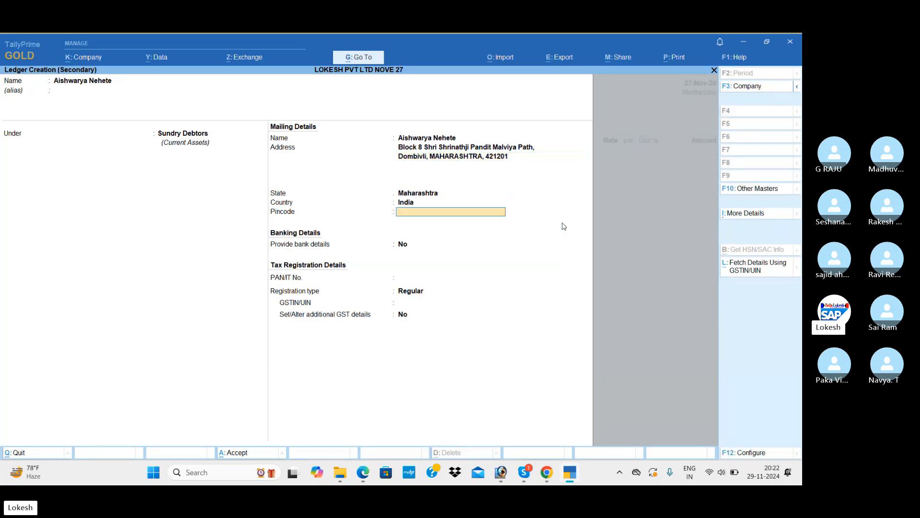
# Leave the ledger's PIN code, bank details and PAN fields unchanged and set the registration type to Unregistered/Consumer
pyautogui.press('Return')
pyautogui.press('Return')
pyautogui.press('Return')
pyautogui.press('Down')
pyautogui.press('Return')
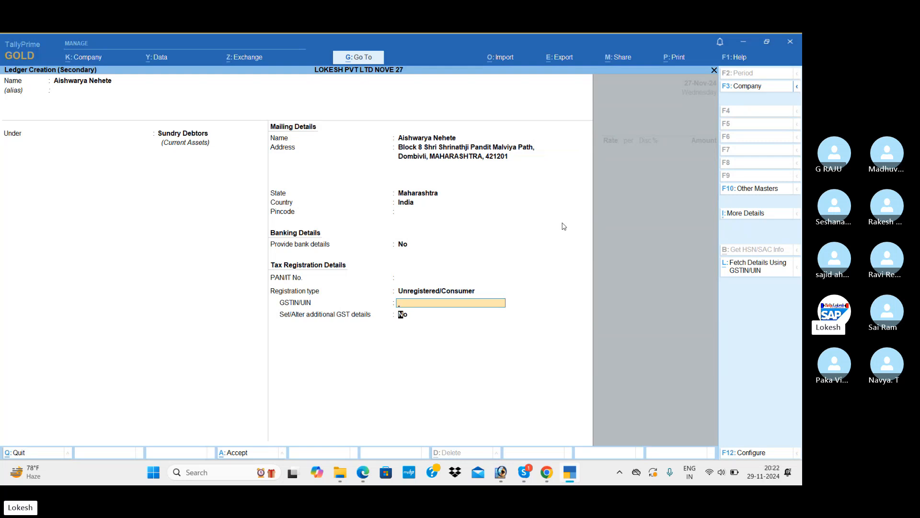
# Save the customer ledger and accept the party details of the sales voucher with Maharashtra as the place of supply
pyautogui.press('Return')
pyautogui.press('Return')
pyautogui.press('Return')
pyautogui.press('Return')
pyautogui.press('Return')
pyautogui.press('Return')
pyautogui.press('Return')
pyautogui.press('Return')
pyautogui.press('Return')
pyautogui.press('Return')
pyautogui.press('Return')
pyautogui.press('Return')
pyautogui.press('Return')
pyautogui.press('Return')
pyautogui.press('Return')
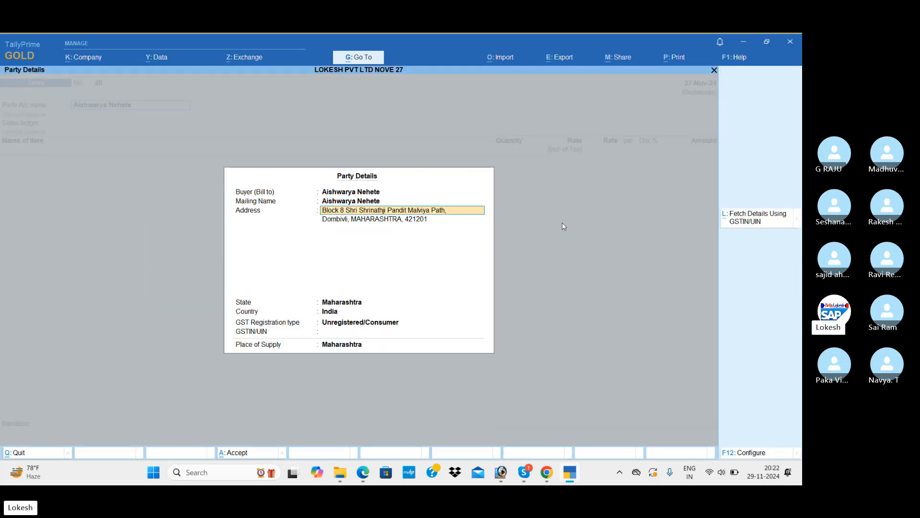
pyautogui.press('Return')
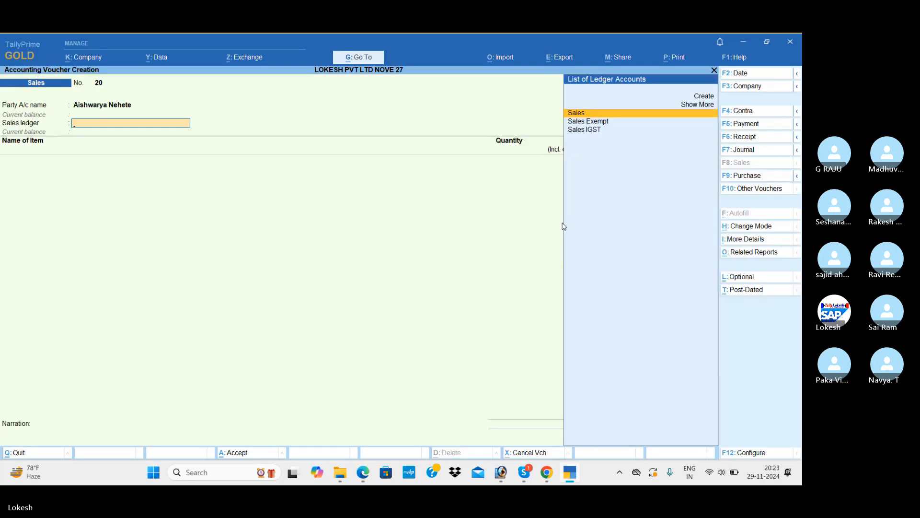
# Choose Sales IGST as the voucher's sales ledger
pyautogui.press('Down')
pyautogui.press('Down')
pyautogui.press('Return')
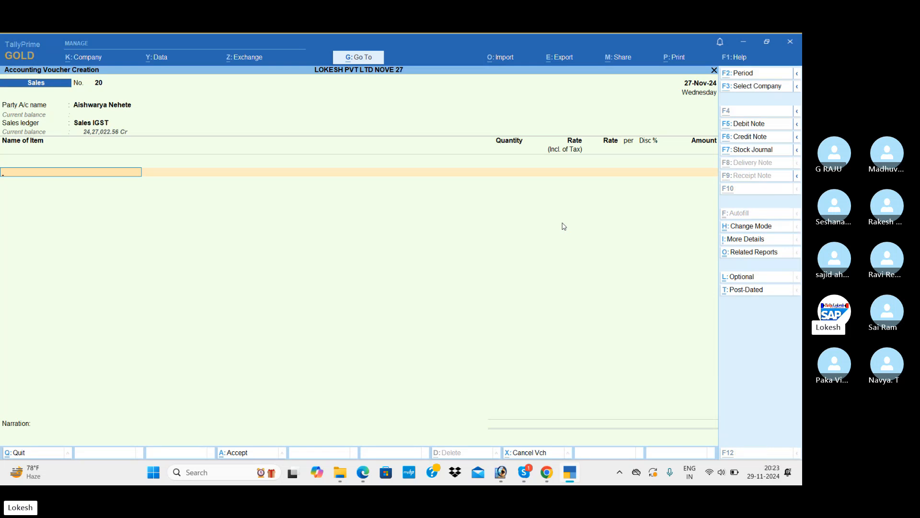
# Create a stock item from the voucher, named with the SAP FICO INTERVIEW PREPARATION description line copied from the invoice PDF
pyautogui.hotkey('alt', 'Tab')
pyautogui.scroll(-5, 390, 340)
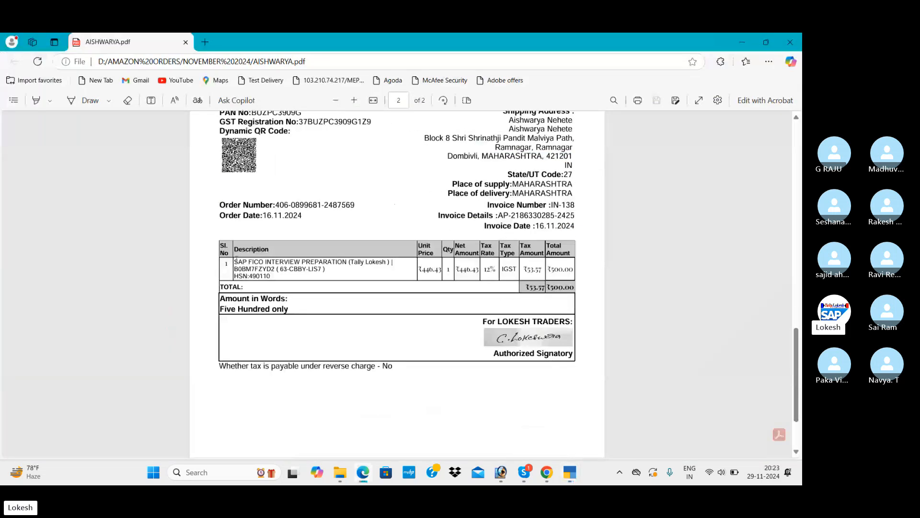
pyautogui.moveTo(235, 261); pyautogui.dragTo(393, 260)
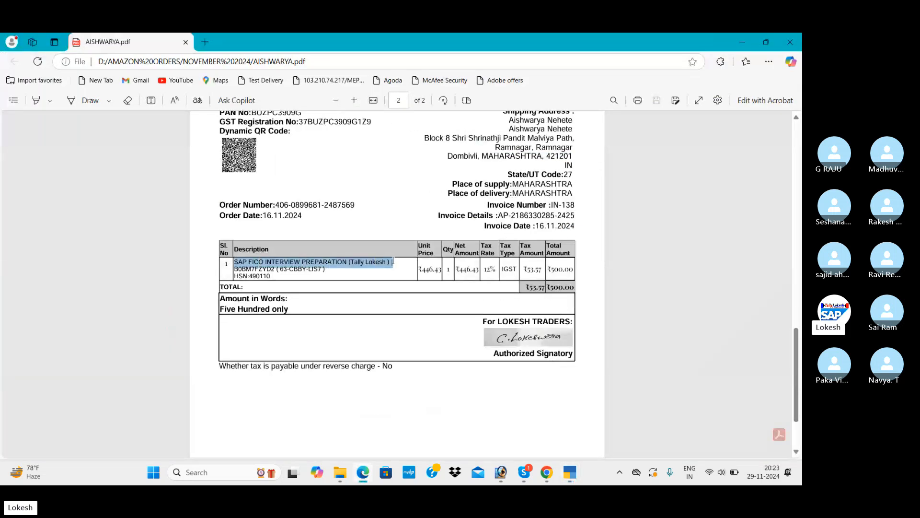
pyautogui.hotkey('ctrl', 'c')
pyautogui.hotkey('alt', 'Tab')
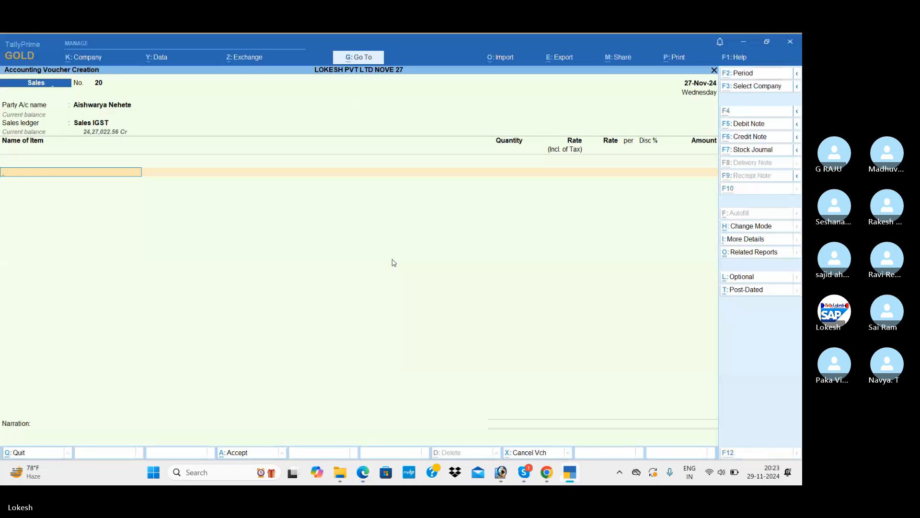
pyautogui.hotkey('alt', 'c')
pyautogui.hotkey('ctrl', 'v')
pyautogui.press('Return')
pyautogui.press('Return')
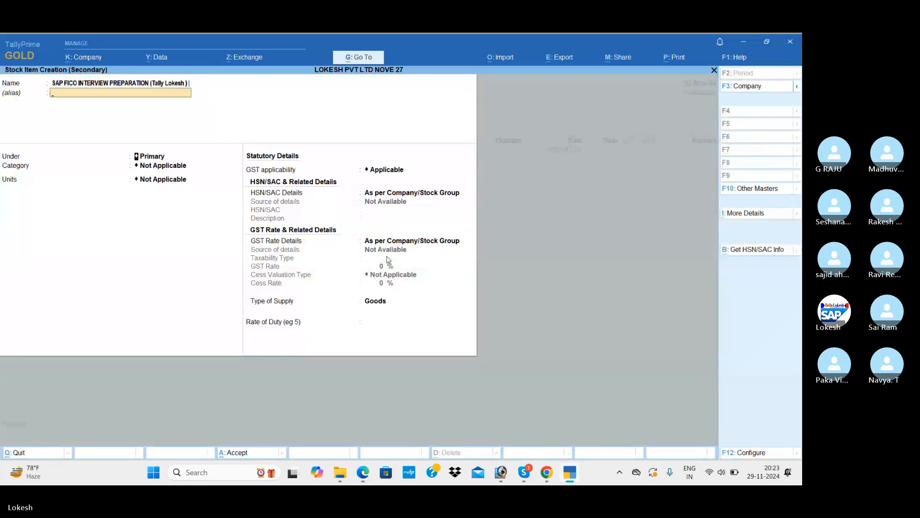
# Keep the stock item under Primary, set its units to nos and leave alternate units as Not Applicable
pyautogui.press('Return')
pyautogui.press('Return')
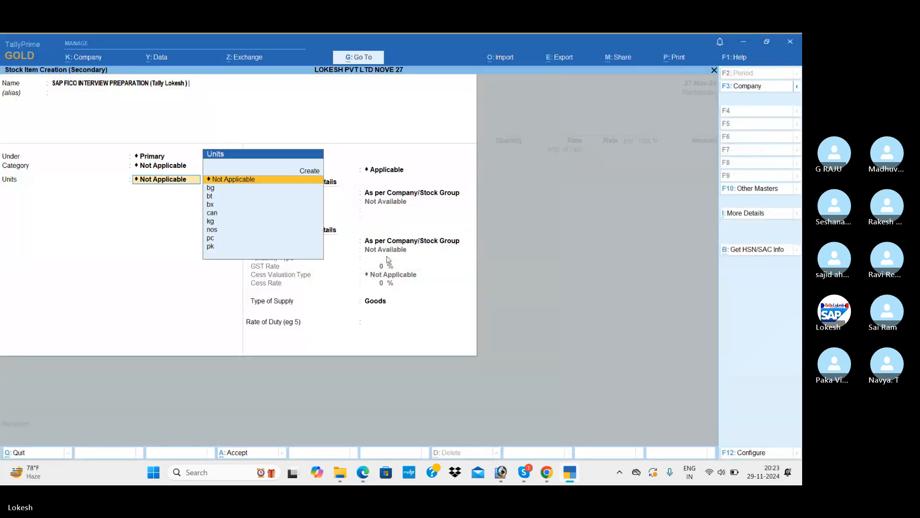
pyautogui.press('Down')
pyautogui.press('Down')
pyautogui.press('Down')
pyautogui.press('Down')
pyautogui.press('Down')
pyautogui.press('Down')
pyautogui.press('Return')
pyautogui.press('Return')
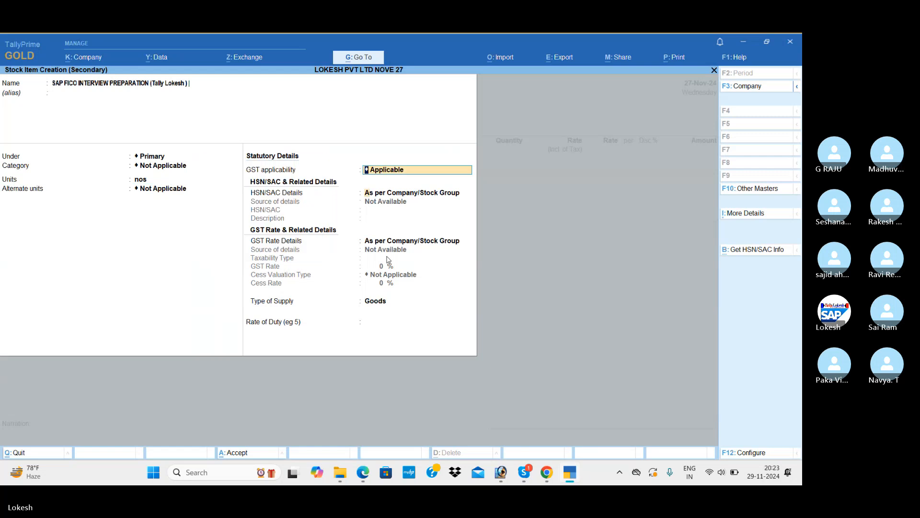
# Set the stock item's HSN/SAC details to Specify Details Here and enter HSN 490110 from the invoice
pyautogui.press('Return')
pyautogui.press('Down')
pyautogui.press('Return')
pyautogui.hotkey('alt', 'Tab')
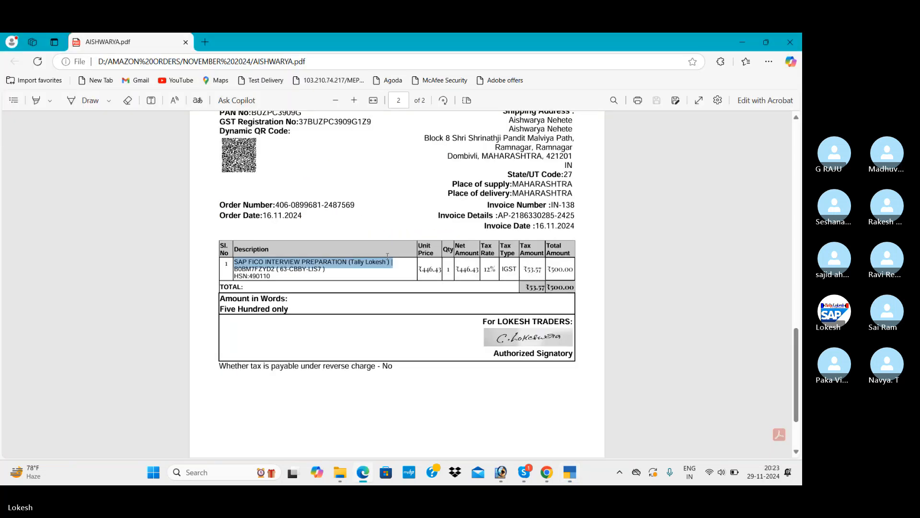
pyautogui.hotkey('alt', 'Tab')
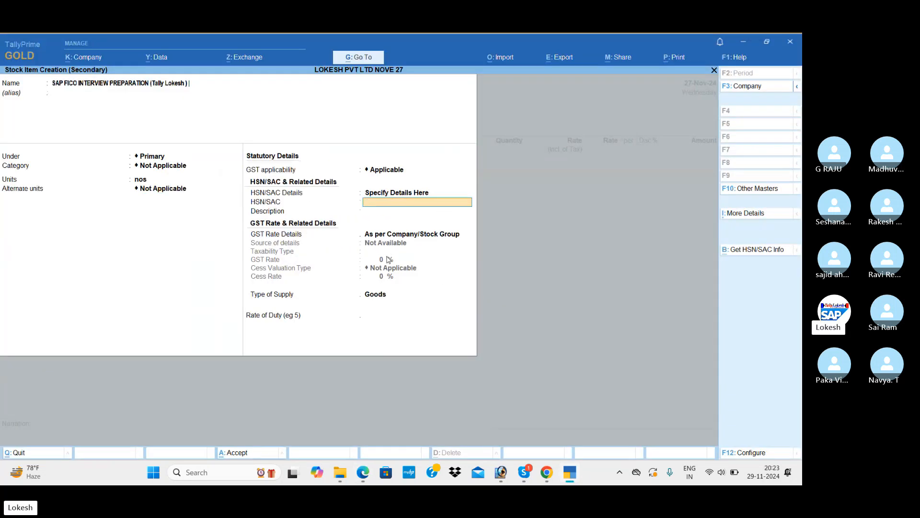
pyautogui.hotkey('alt', 'Tab')
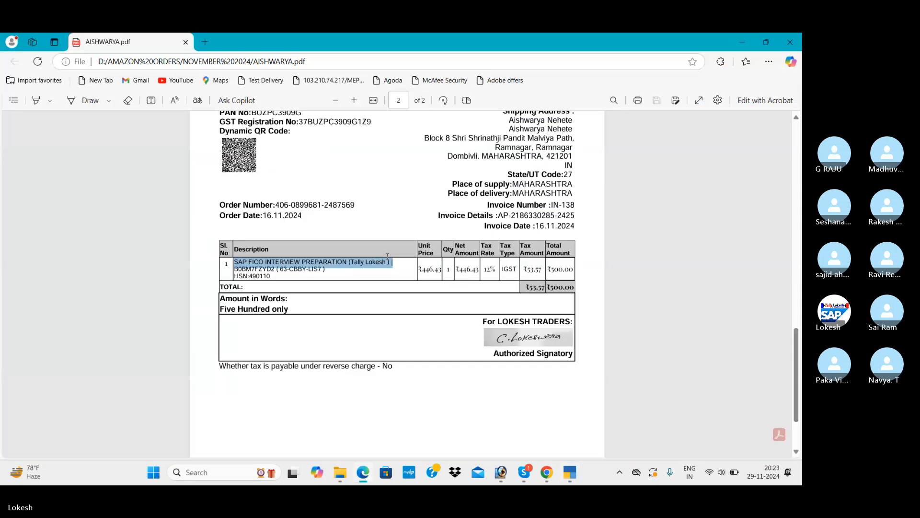
pyautogui.hotkey('alt', 'Tab')
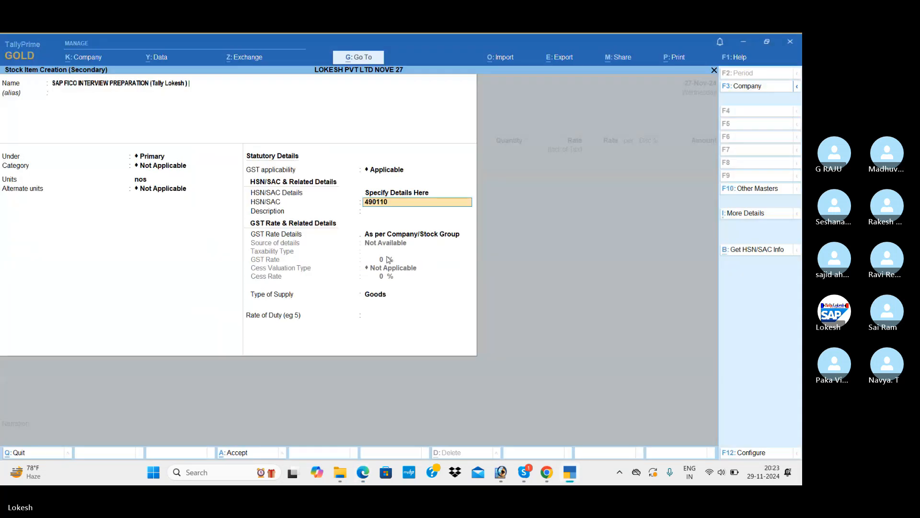
# Specify the item's GST rate details as Taxable at 12%, matching the invoice, and save the stock item
pyautogui.press('Return')
pyautogui.press('Return')
pyautogui.press('Down')
pyautogui.press('Return')
pyautogui.press('Return')
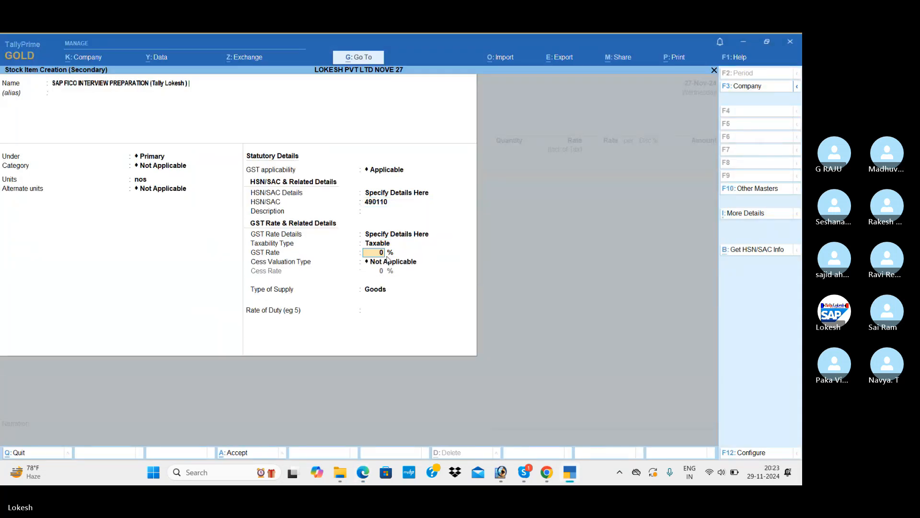
pyautogui.hotkey('alt', 'Tab')
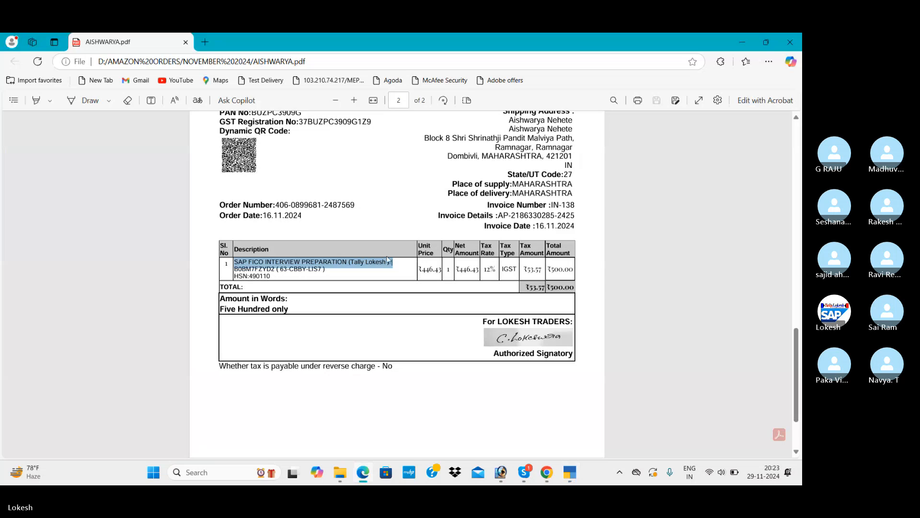
pyautogui.hotkey('alt', 'Tab')
pyautogui.write('12')
pyautogui.press('Return')
pyautogui.press('Return')
pyautogui.press('Return')
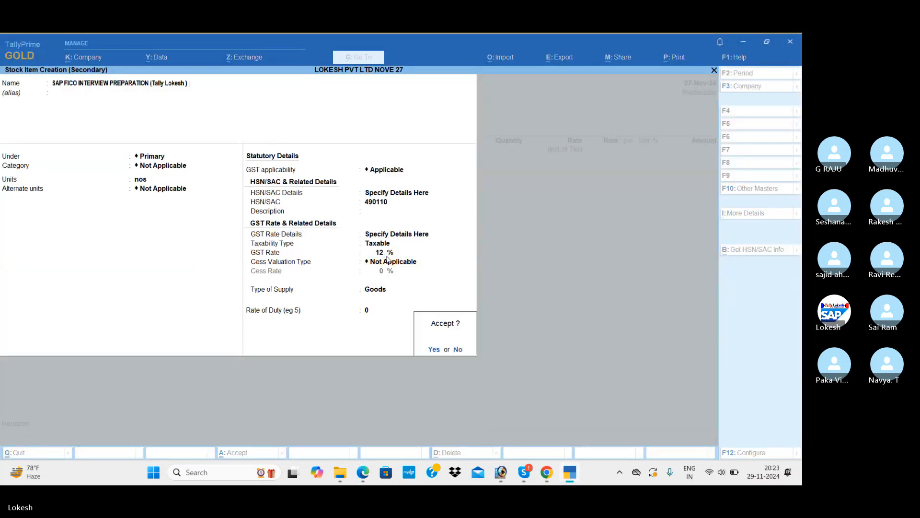
pyautogui.press('Return')
# Enter quantity 1 nos and a tax-inclusive rate of 500 for the item, as given on the invoice
pyautogui.hotkey('alt', 'Tab')
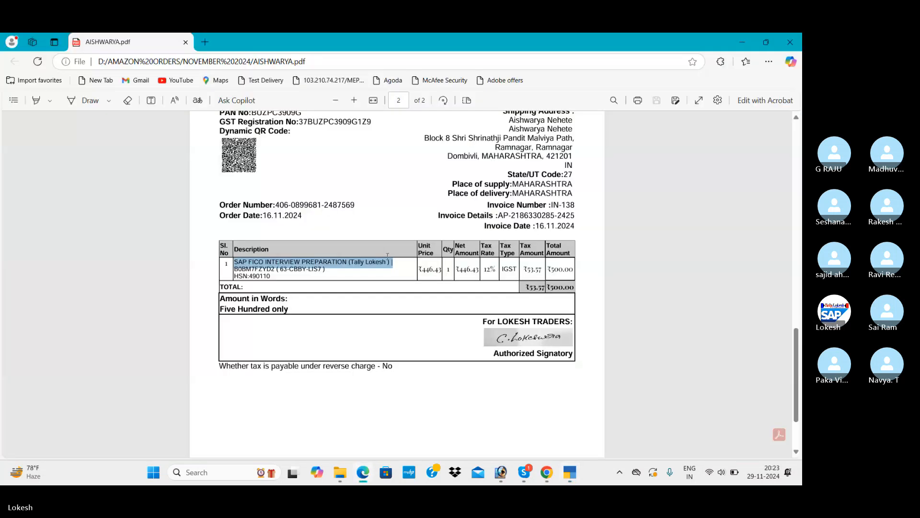
pyautogui.hotkey('alt', 'Tab')
pyautogui.write('1')
pyautogui.press('Return')
pyautogui.press('Return')
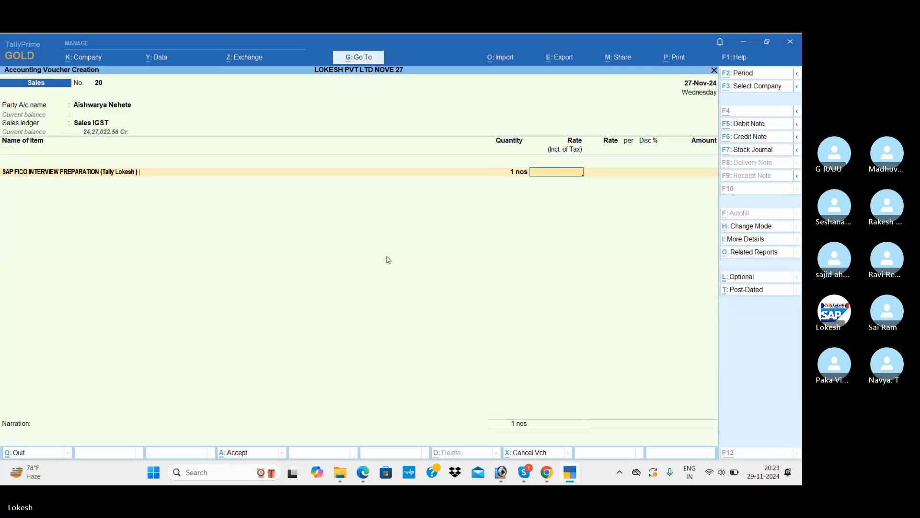
pyautogui.hotkey('alt', 'Tab')
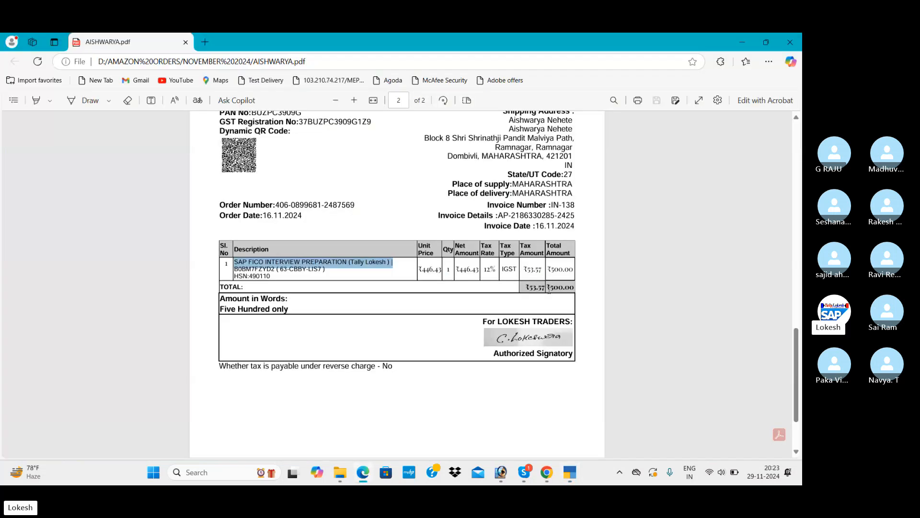
pyautogui.hotkey('alt', 'Tab')
pyautogui.write('5')
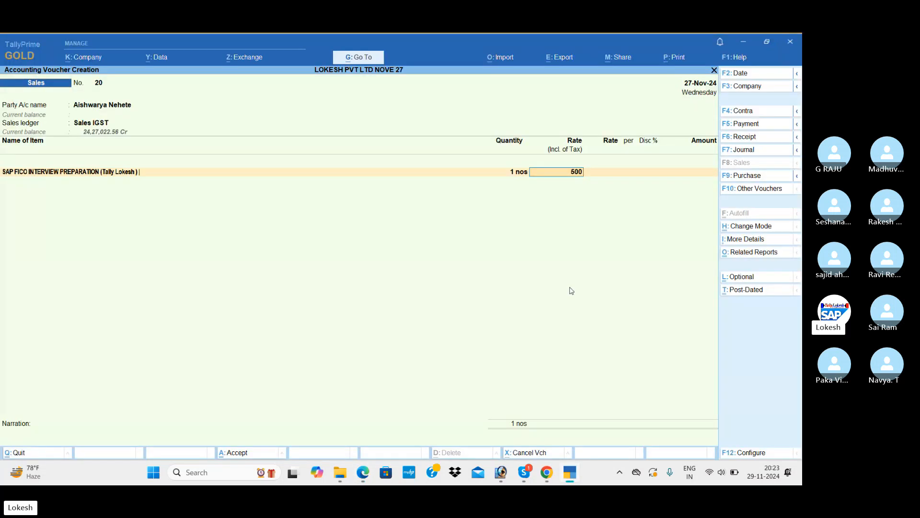
pyautogui.press('Return')
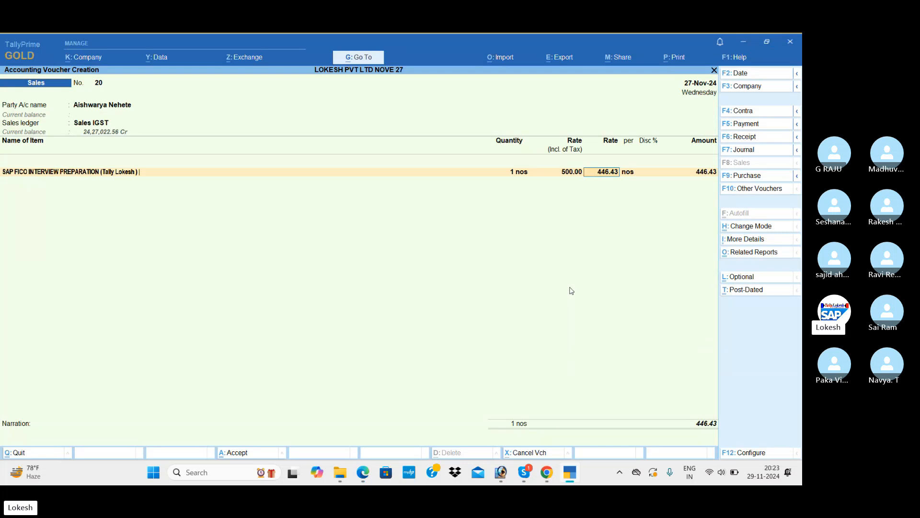
pyautogui.press('Return')
pyautogui.press('Return')
pyautogui.press('Return')
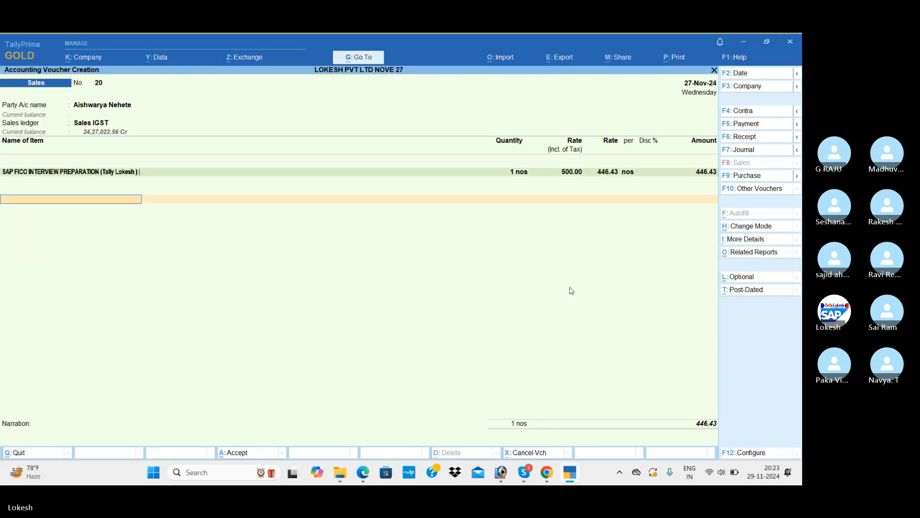
# End the item list and add the IGST ledger to the voucher
pyautogui.press('Return')
pyautogui.write('ig')
pyautogui.press('Return')
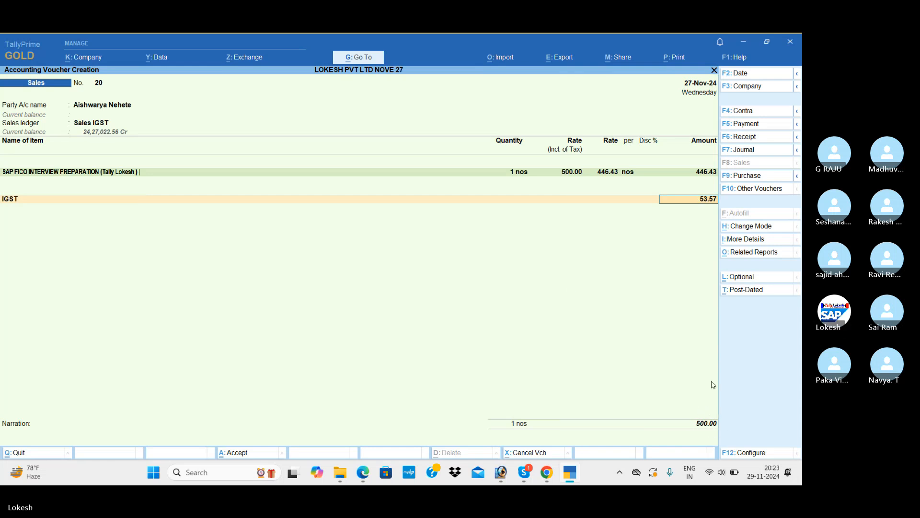
# Change the voucher date to the invoice's date, 16-11-2024, and save the sales voucher without a narration
pyautogui.hotkey('alt', 'Tab')
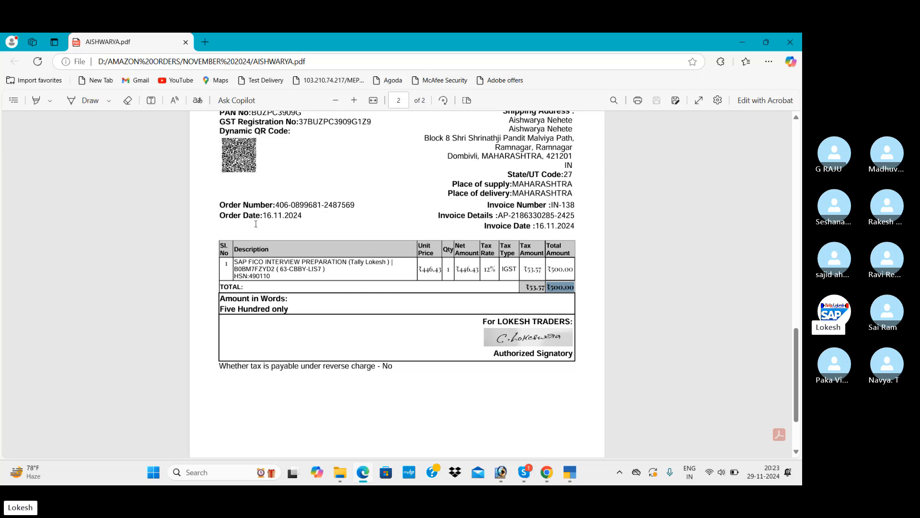
pyautogui.hotkey('alt', 'Tab')
pyautogui.click(741, 77)
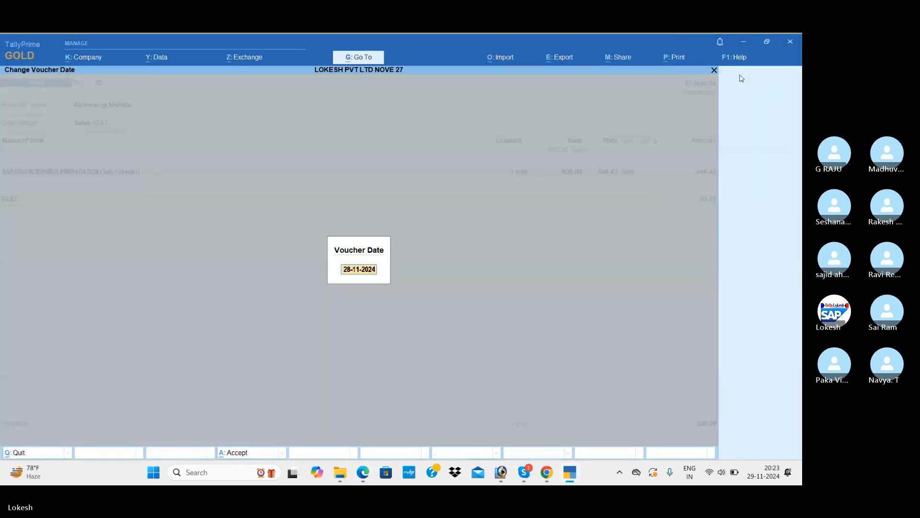
pyautogui.write('16-11')
pyautogui.press('Return')
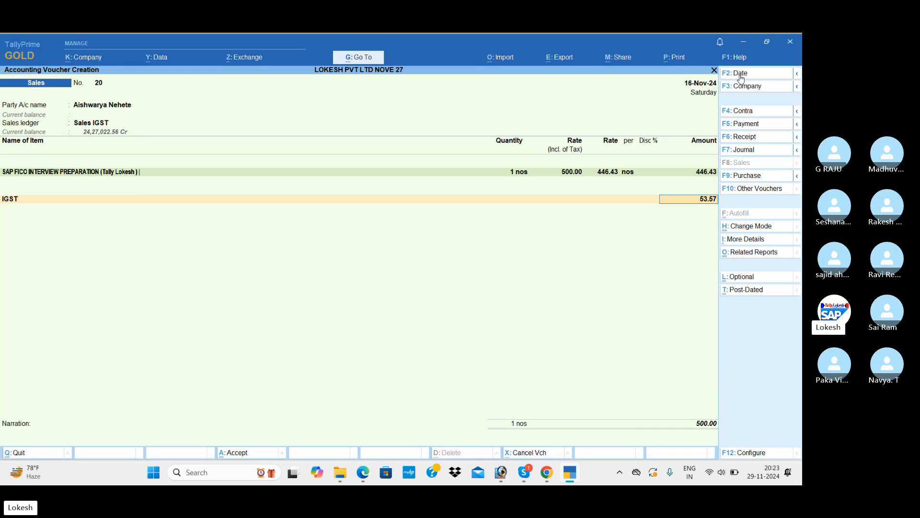
pyautogui.press('Return')
pyautogui.press('Return')
pyautogui.press('Return')
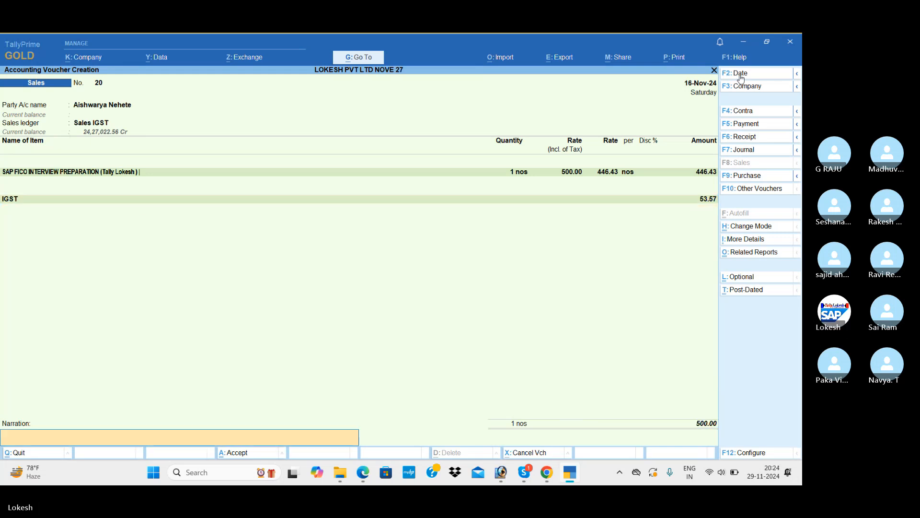
pyautogui.press('Return')
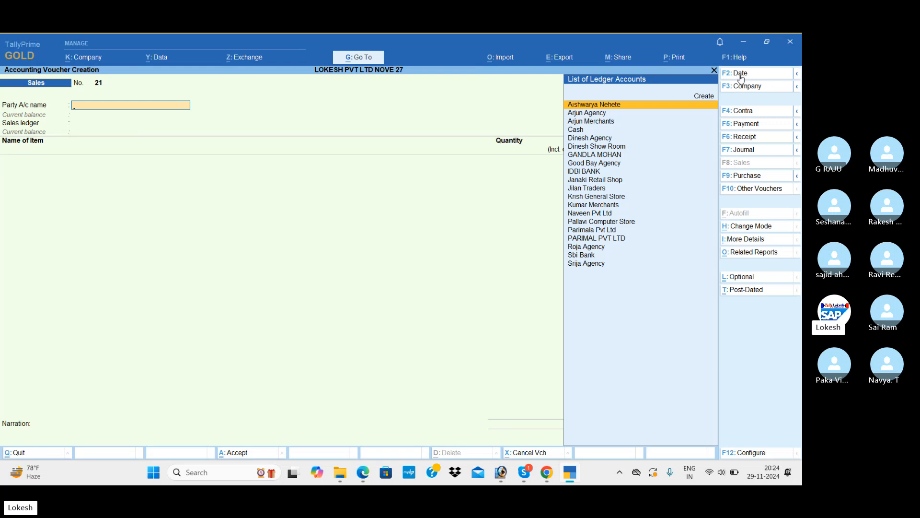
# Switch to File Explorer, open the TALLY INVOICES folder on drive D: and view the AUGUST 07 invoice image
pyautogui.moveTo(341, 472)
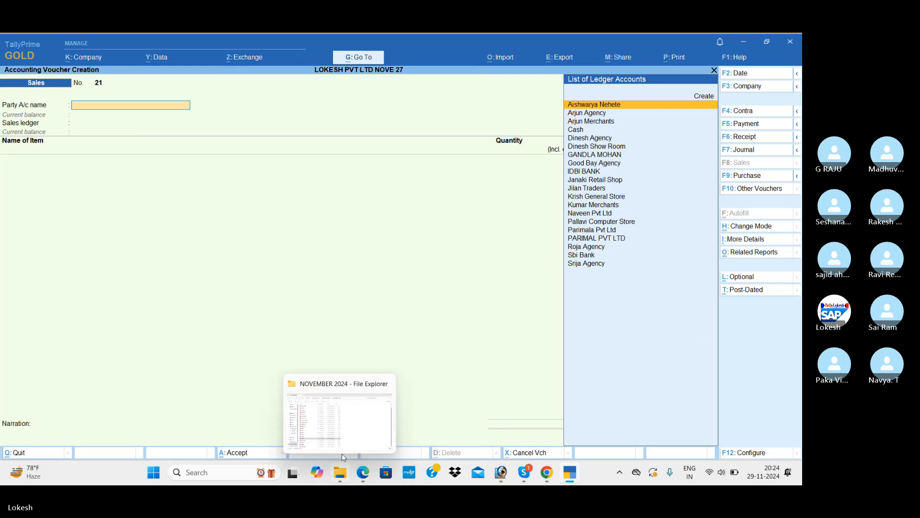
pyautogui.click(342, 474)
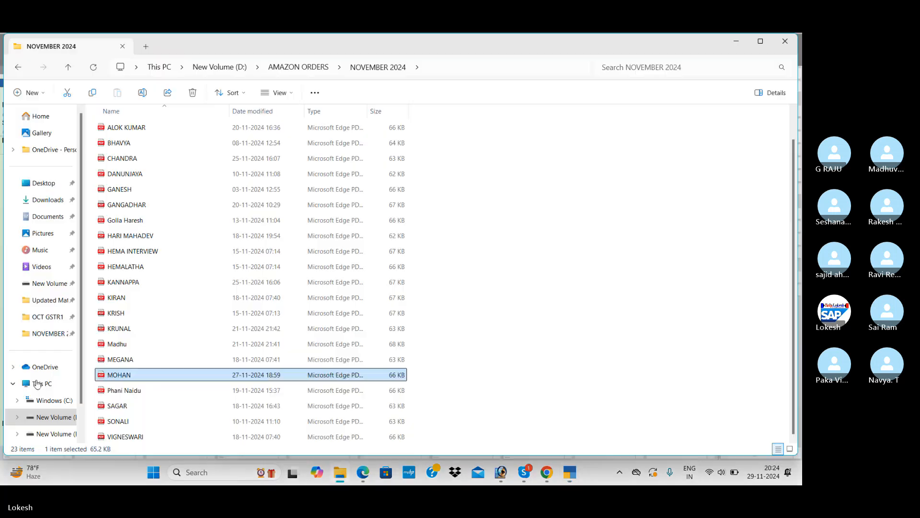
pyautogui.click(68, 423)
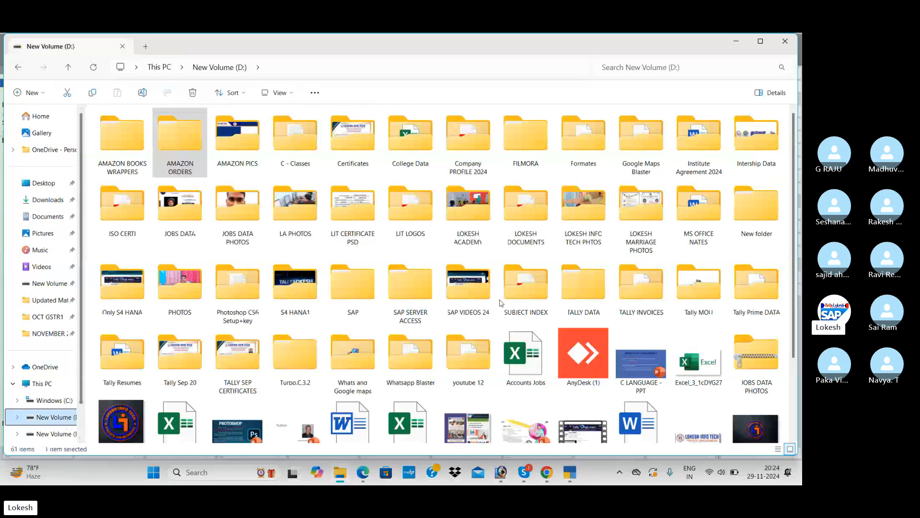
pyautogui.doubleClick(641, 286)
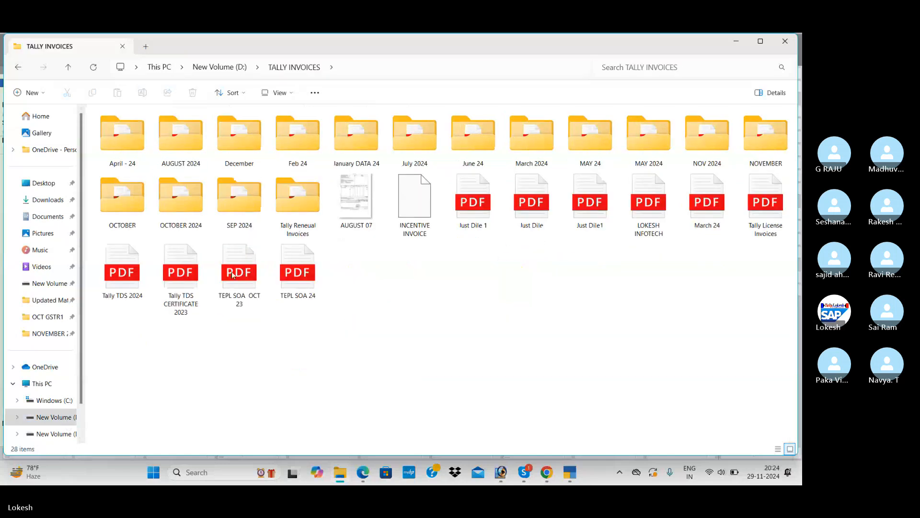
pyautogui.doubleClick(356, 195)
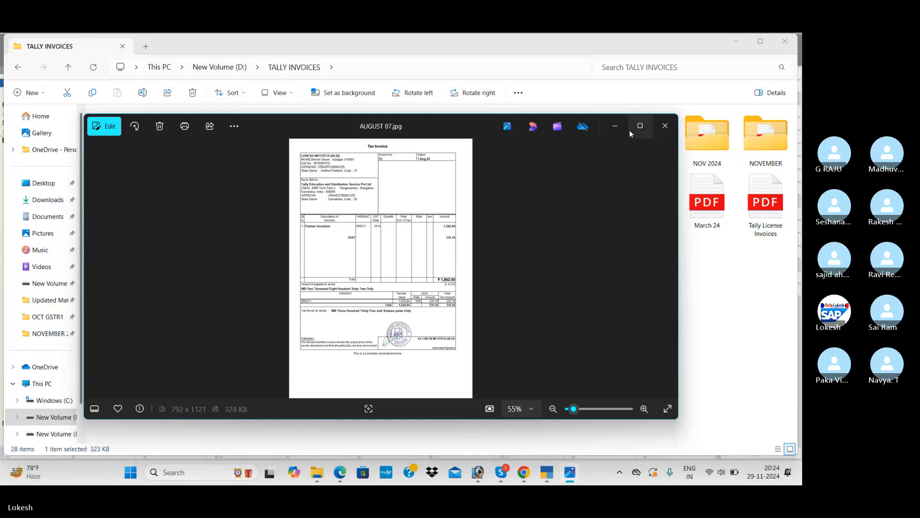
pyautogui.click(665, 126)
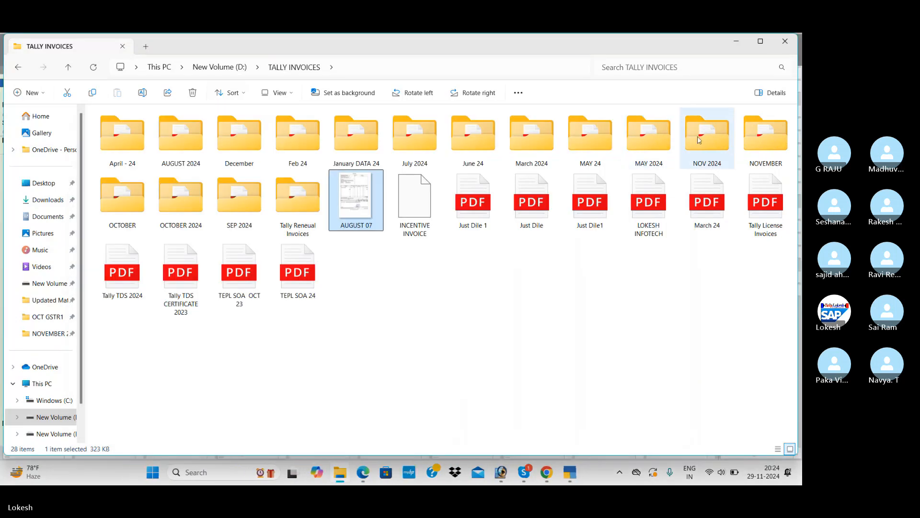
# Open the NOVEMBER folder, show its files as large icons and view the SV_0705_23-24 _ 02 - Nov -23 purchase invoice PDF
pyautogui.doubleClick(765, 135)
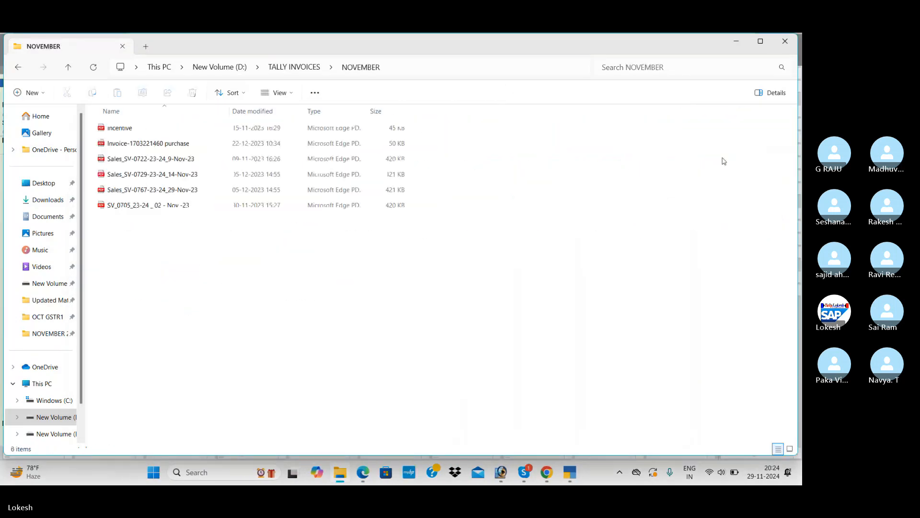
pyautogui.click(790, 448)
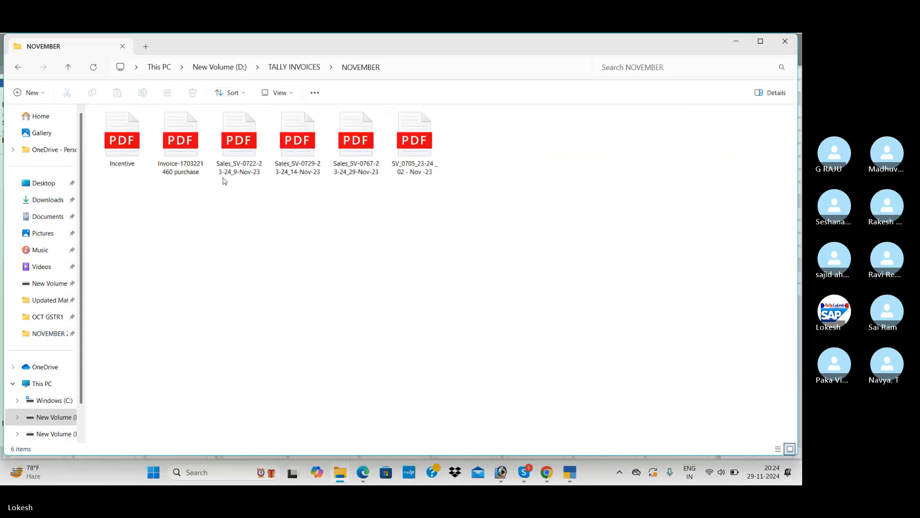
pyautogui.doubleClick(401, 147)
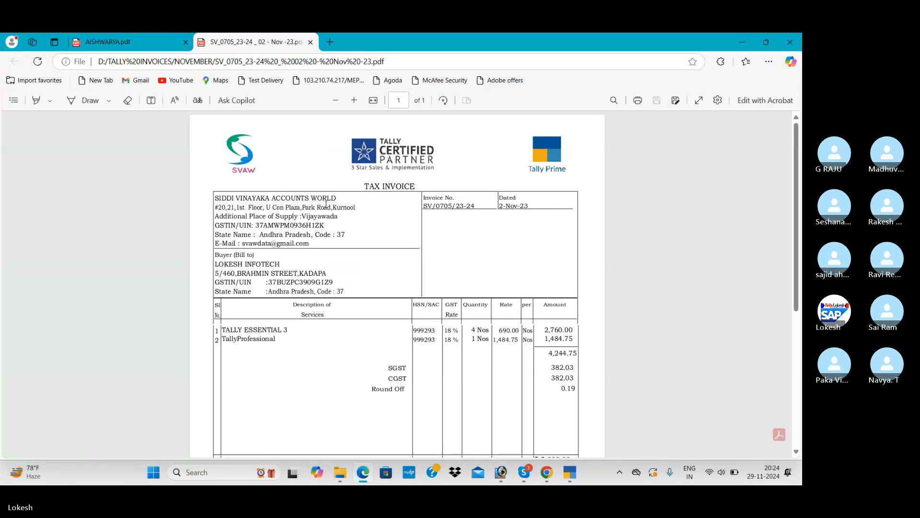
pyautogui.scroll(-1, 235, 258)
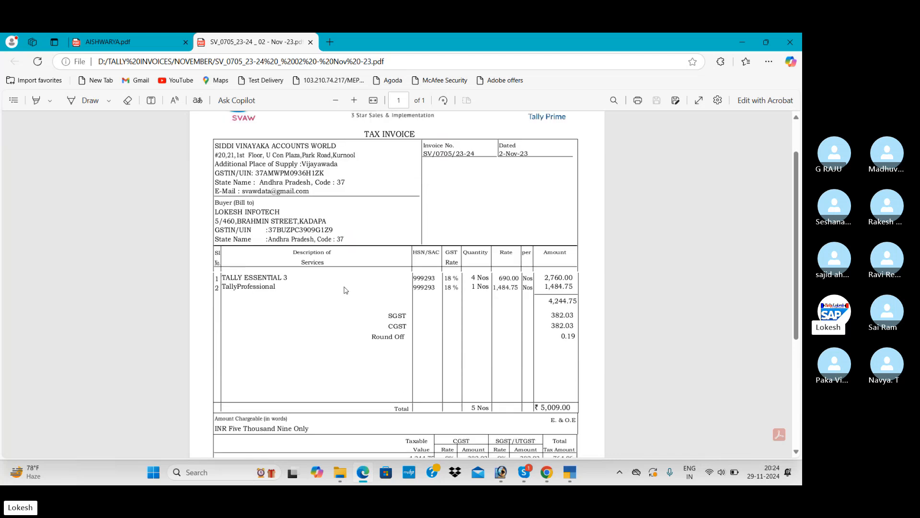
pyautogui.scroll(1, 349, 278)
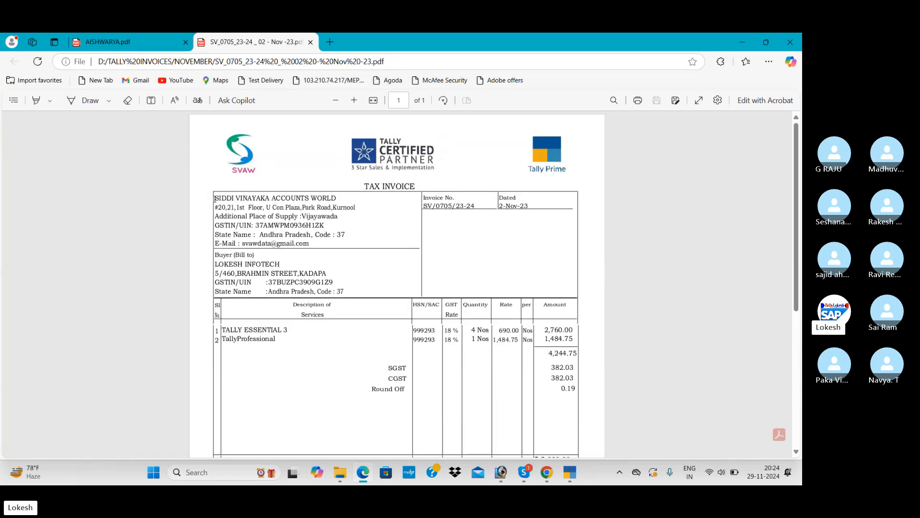
# Copy the supplier's name from the invoice, switch to TallyPrime and start a purchase voucher with supplier invoice number and date left blank
pyautogui.moveTo(215, 198); pyautogui.dragTo(335, 198)
pyautogui.hotkey('ctrl', 'c')
pyautogui.hotkey('alt', 'Tab')
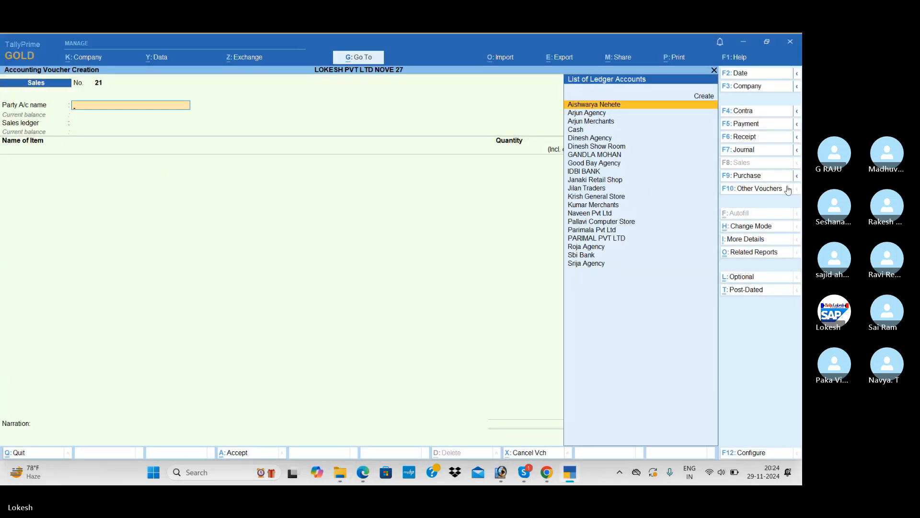
pyautogui.click(751, 176)
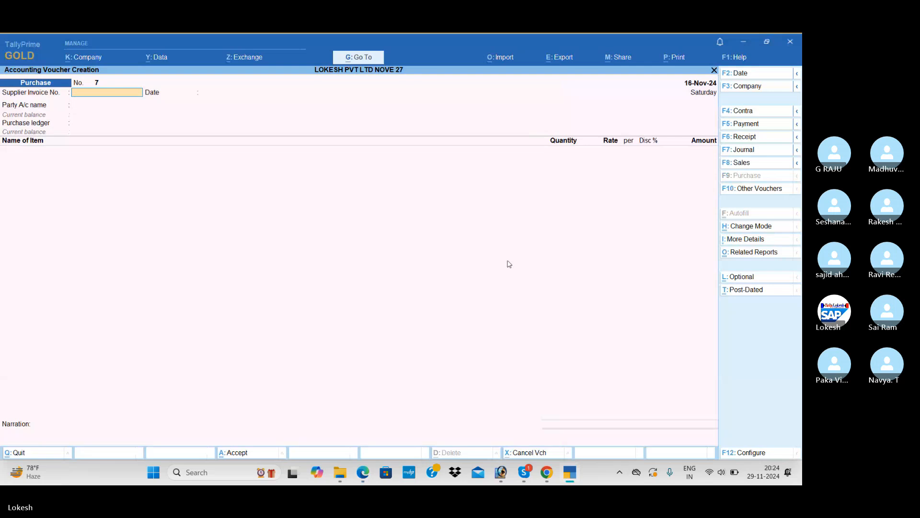
pyautogui.press('Return')
pyautogui.press('Return')
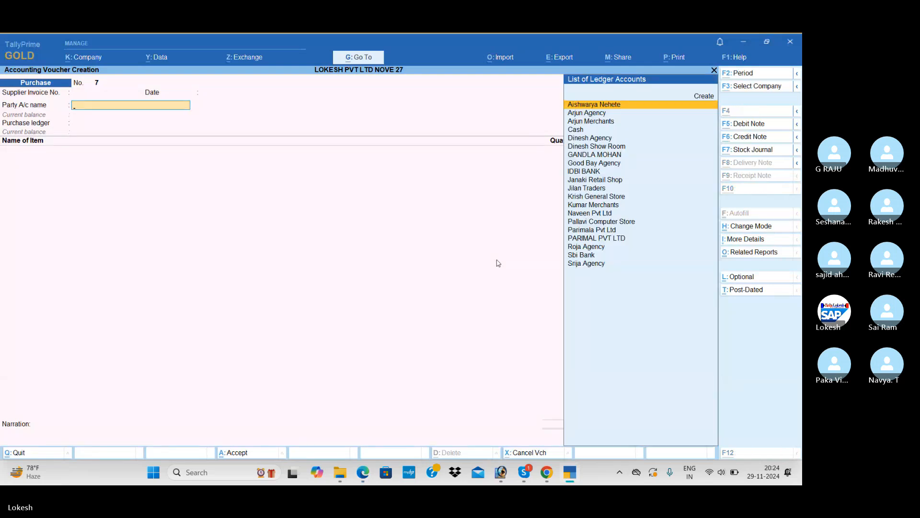
# Create a party ledger named SIDDI VINAYAKA ACCOUNTS WORLD under the Sundry Creditors group
pyautogui.hotkey('alt', 'c')
pyautogui.hotkey('ctrl', 'v')
pyautogui.press('Return')
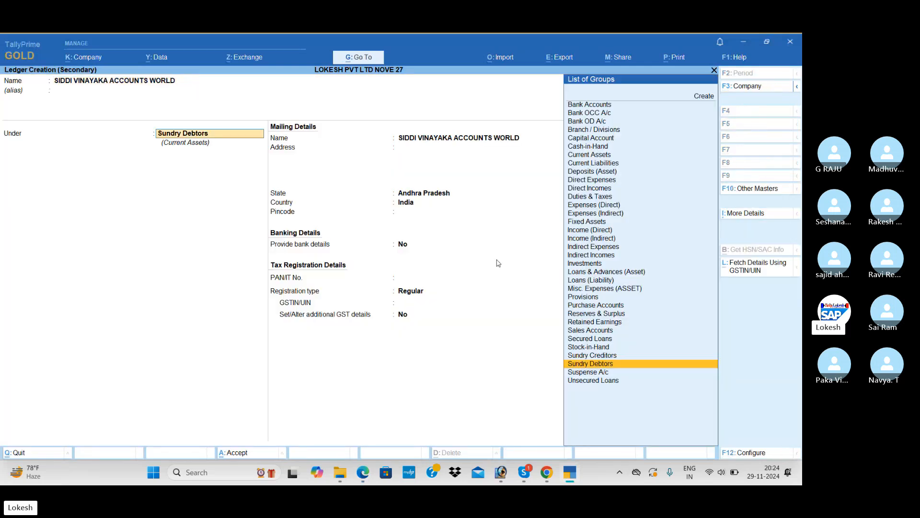
pyautogui.write('sund')
pyautogui.press('Return')
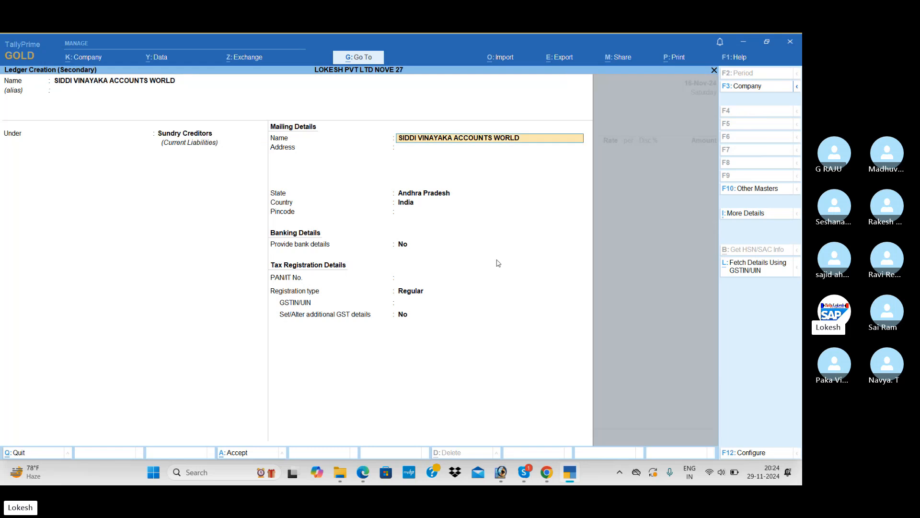
# Copy the supplier's street address from the PDF invoice into the ledger's mailing address in TallyPrime
pyautogui.hotkey('alt', 'Tab')
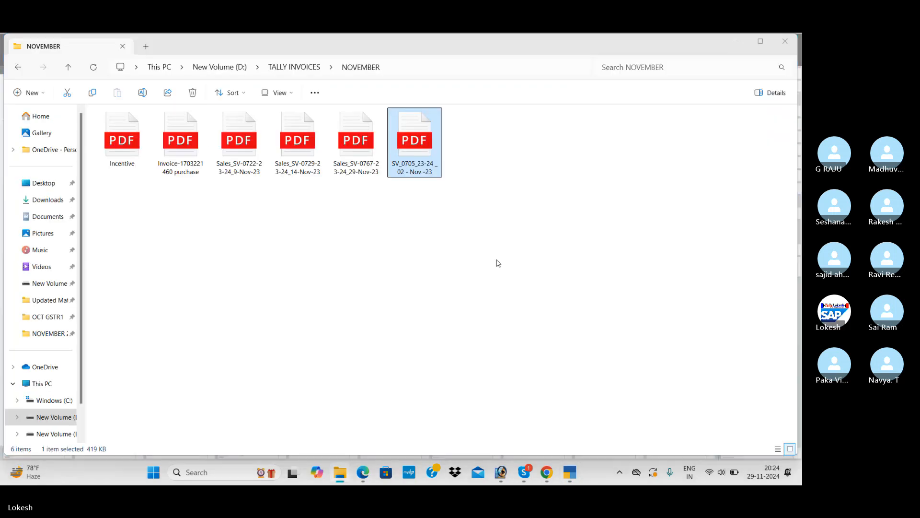
pyautogui.hotkey('alt', 'Tab')
pyautogui.hotkey('alt', 'Tab')
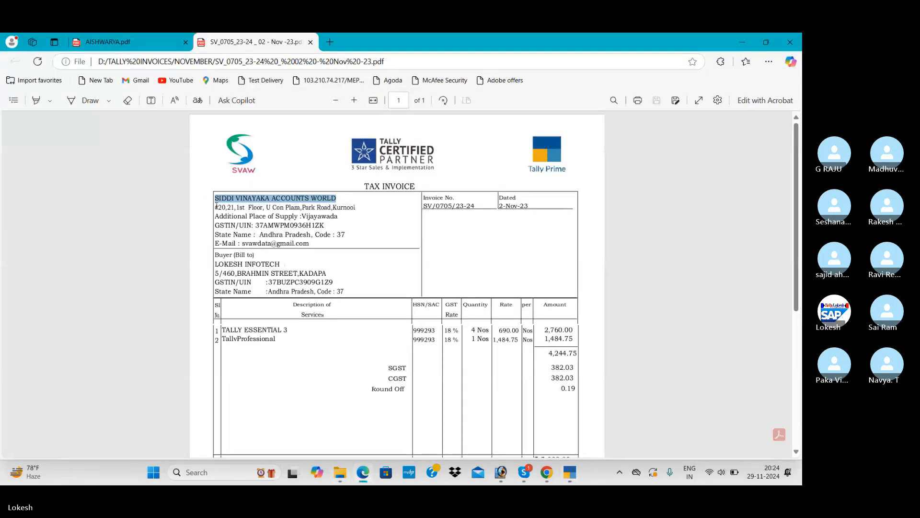
pyautogui.moveTo(215, 207); pyautogui.dragTo(274, 207)
pyautogui.click(216, 207)
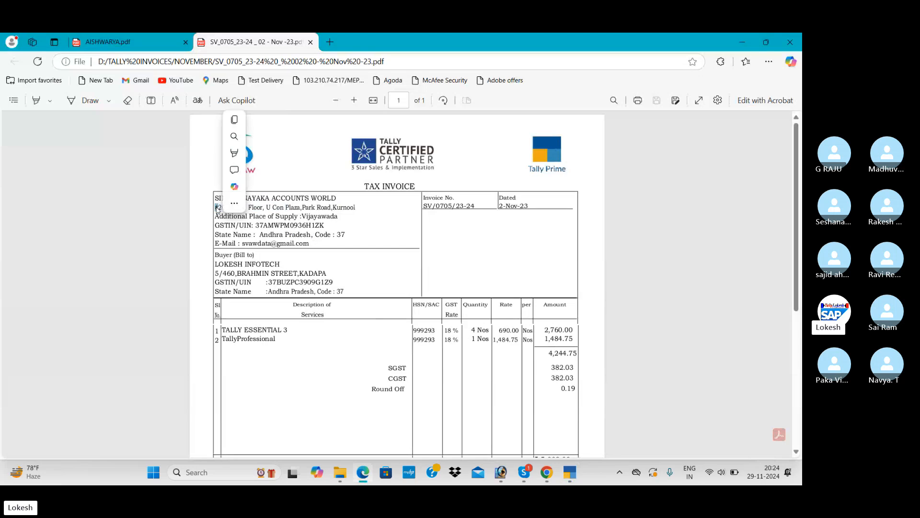
pyautogui.moveTo(216, 207); pyautogui.dragTo(357, 207)
pyautogui.hotkey('ctrl', 'c')
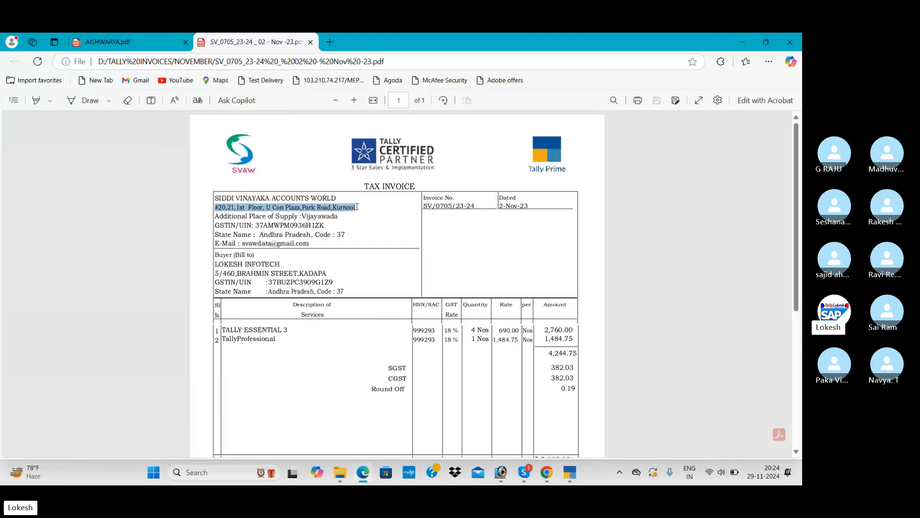
pyautogui.hotkey('alt', 'Tab')
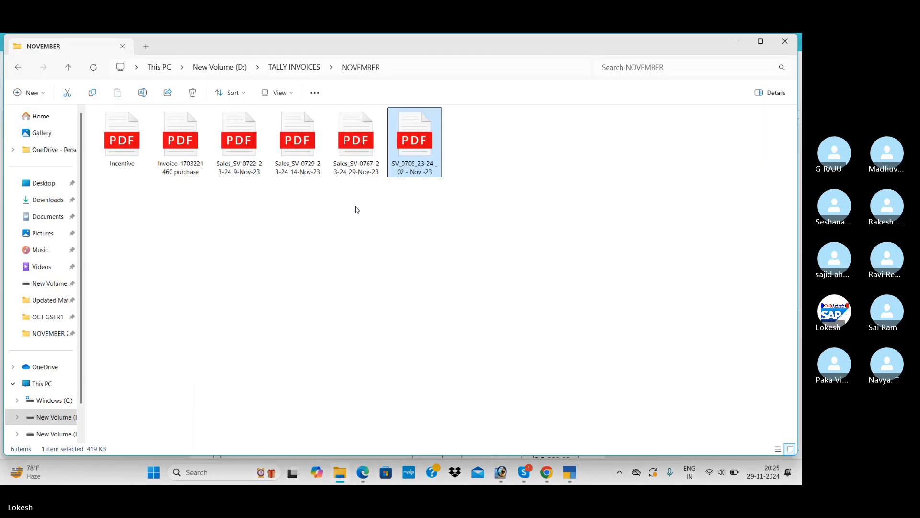
pyautogui.hotkey('alt', 'Tab')
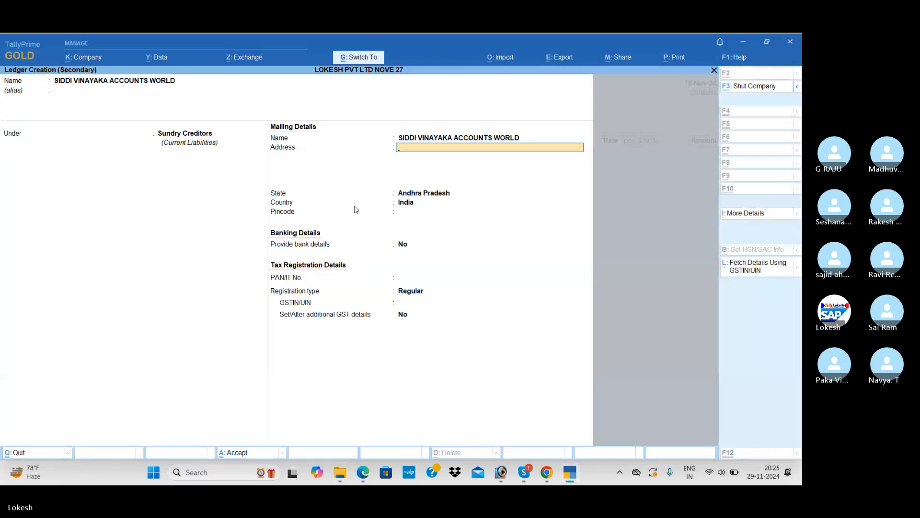
pyautogui.hotkey('ctrl', 'v')
pyautogui.press('Return')
pyautogui.press('BackSpace')
pyautogui.press('BackSpace')
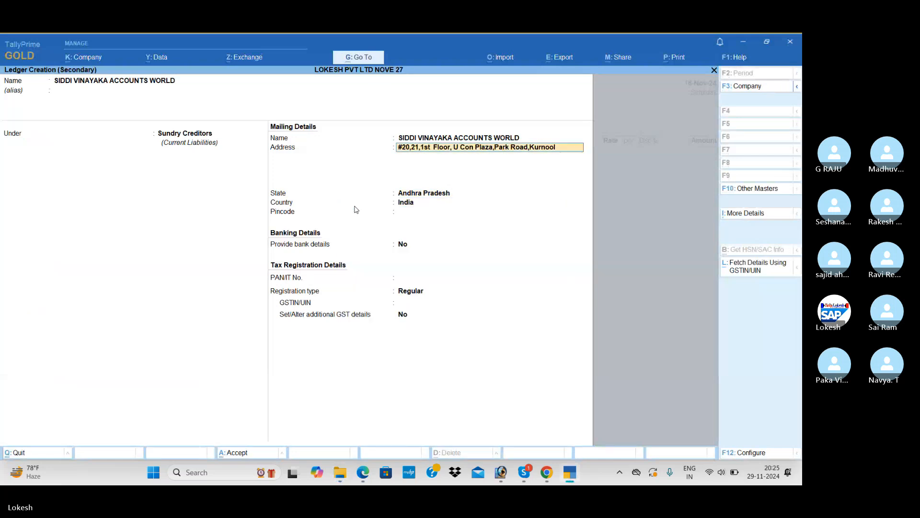
# Copy the invoice's additional place of supply line into the second line of the ledger's mailing address
pyautogui.hotkey('alt', 'Tab')
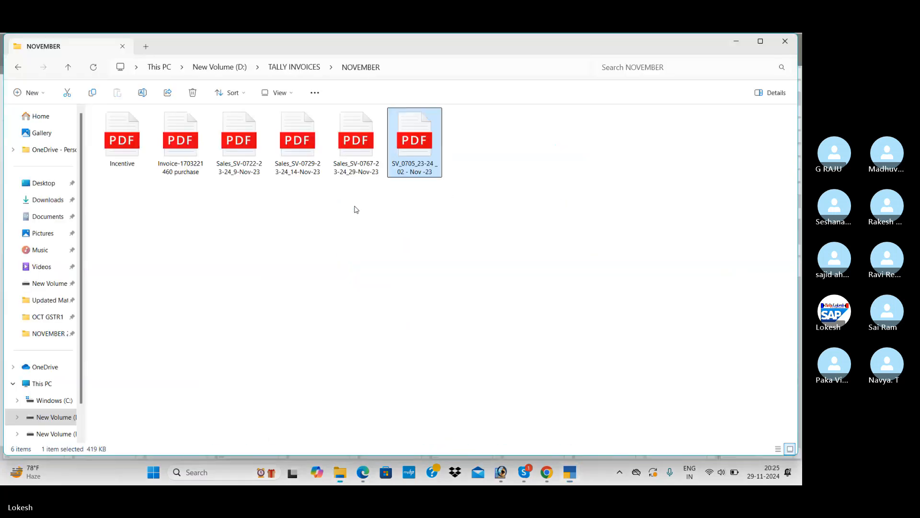
pyautogui.hotkey('alt', 'Tab')
pyautogui.hotkey('alt', 'Tab')
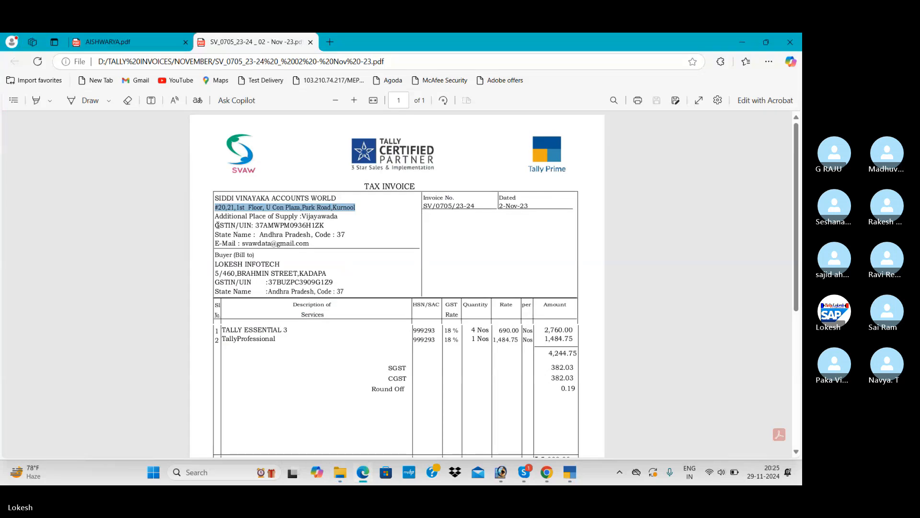
pyautogui.moveTo(216, 217); pyautogui.dragTo(339, 219)
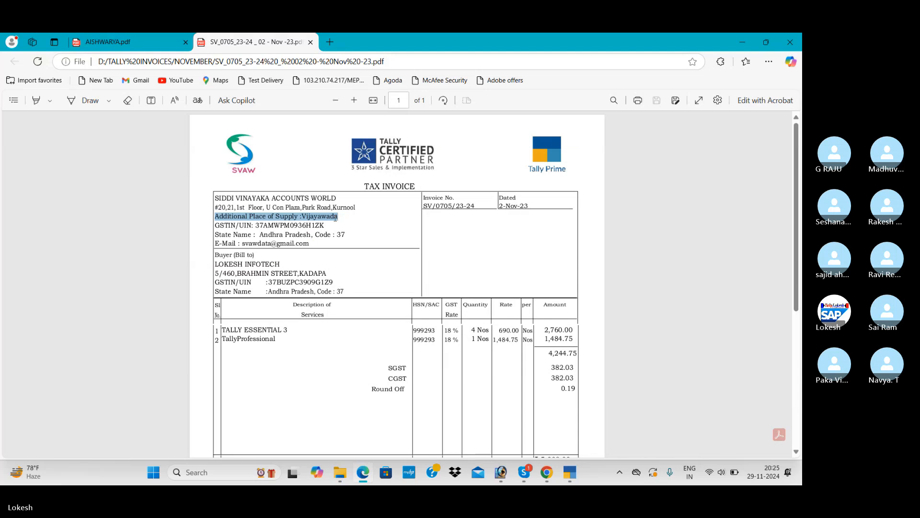
pyautogui.hotkey('alt', 'Tab')
pyautogui.hotkey('ctrl', 'alt', 'v')
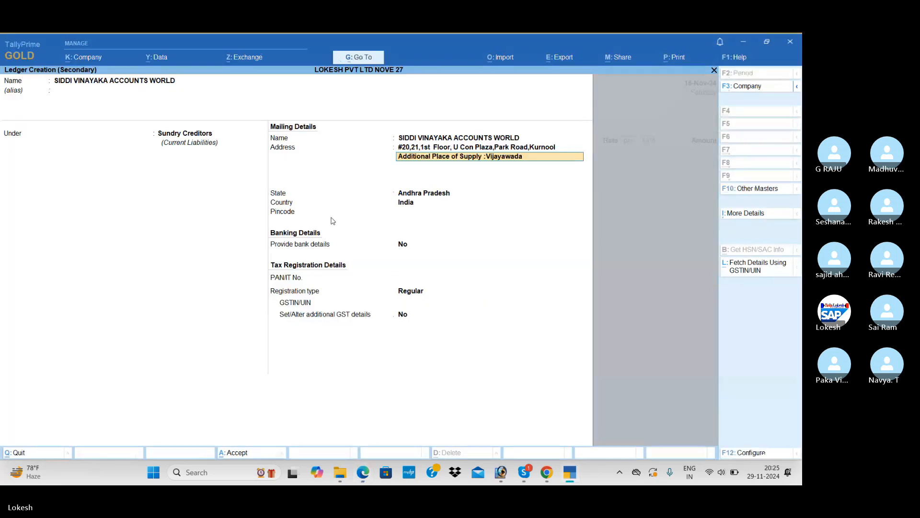
pyautogui.press('Return')
pyautogui.press('Return')
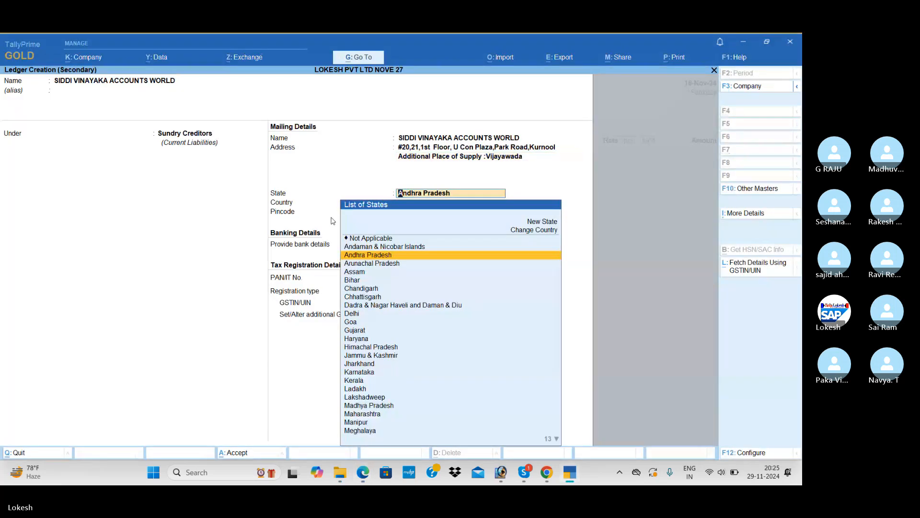
# Keep state Andhra Pradesh and registration type Regular, copy the supplier's GSTIN from the invoice into the ledger and save it
pyautogui.press('Return')
pyautogui.press('Return')
pyautogui.press('Return')
pyautogui.press('Return')
pyautogui.press('Return')
pyautogui.press('Return')
pyautogui.hotkey('alt', 'Tab')
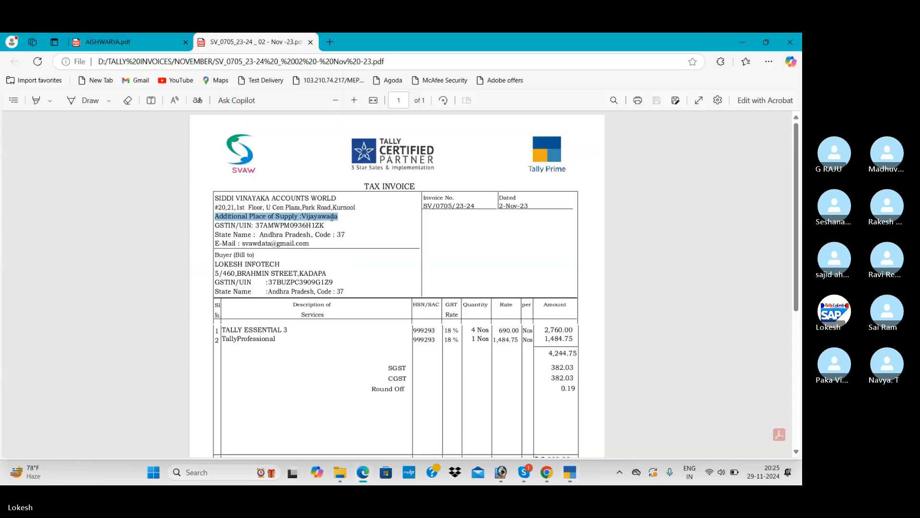
pyautogui.moveTo(256, 225); pyautogui.dragTo(327, 226)
pyautogui.hotkey('ctrl', 'c')
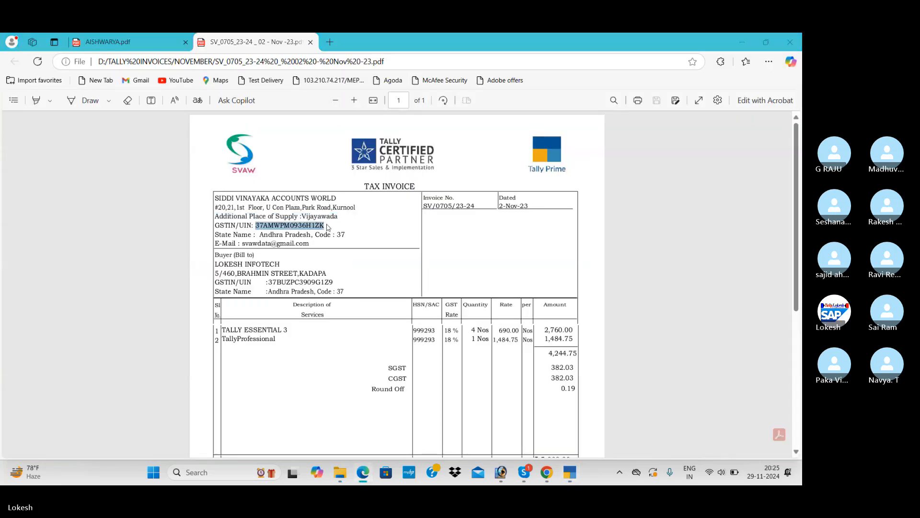
pyautogui.hotkey('alt', 'Tab')
pyautogui.hotkey('ctrl', 'v')
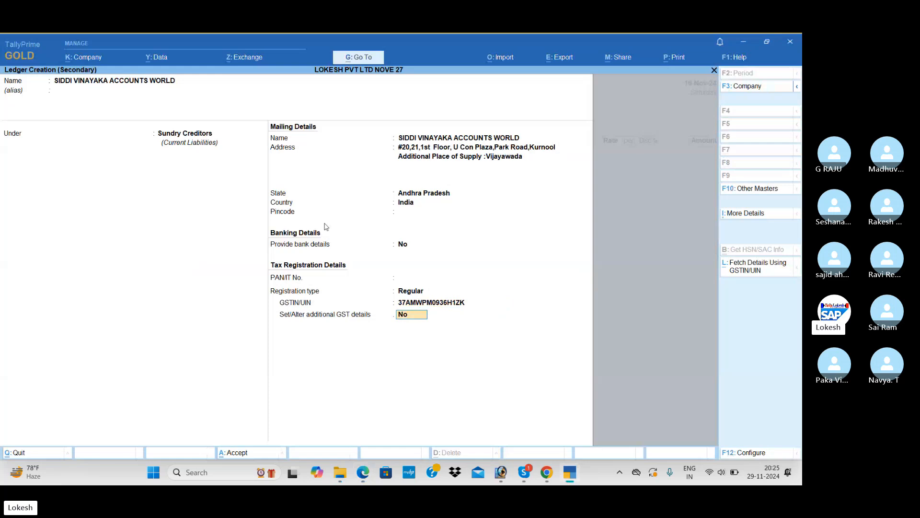
pyautogui.press('Return')
pyautogui.press('Return')
pyautogui.press('Return')
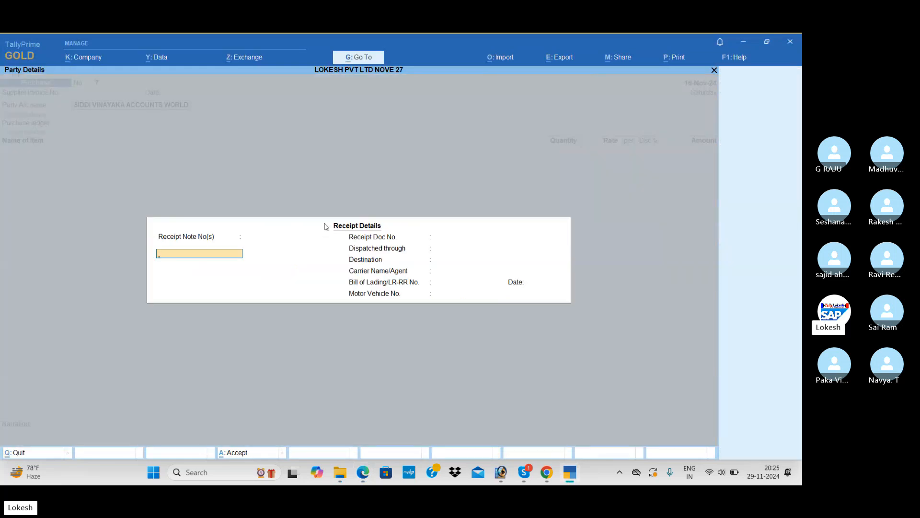
# Accept the receipt and party details without additions and choose Purchase as the voucher's purchase ledger
pyautogui.hotkey('ctrl', 'a')
pyautogui.hotkey('ctrl', 'a')
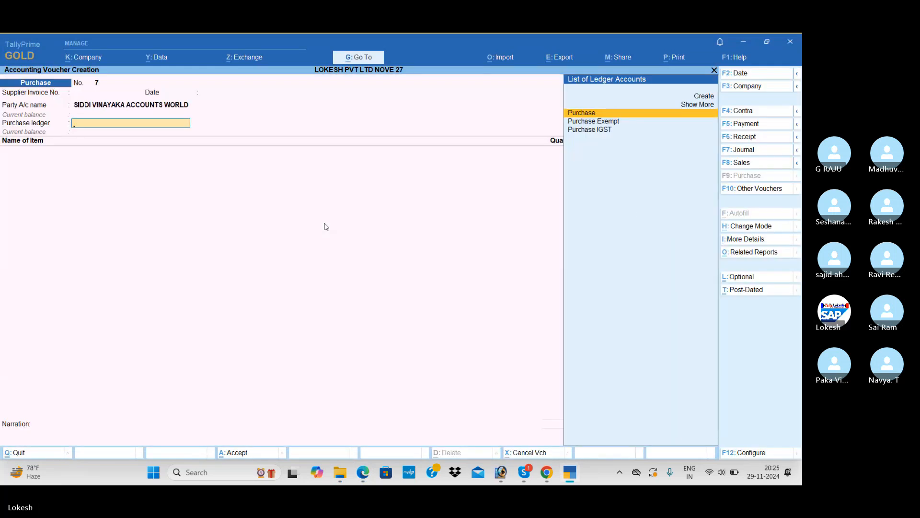
pyautogui.press('Return')
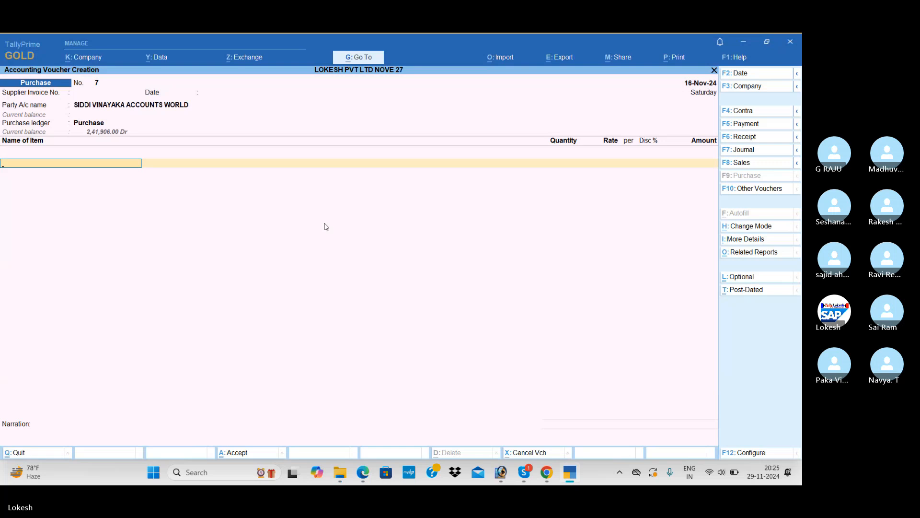
# Create a stock item for the voucher, copying its name TALLY ESSENTIAL 3 from the invoice, and keep it under Primary
pyautogui.hotkey('alt', 'c')
pyautogui.hotkey('alt', 'Tab')
pyautogui.scroll(-3, 265, 246)
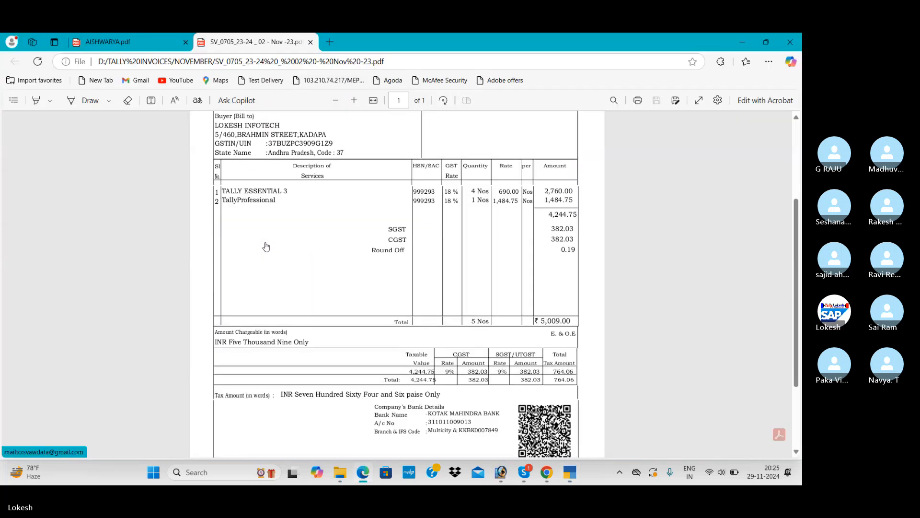
pyautogui.moveTo(222, 172); pyautogui.dragTo(289, 171)
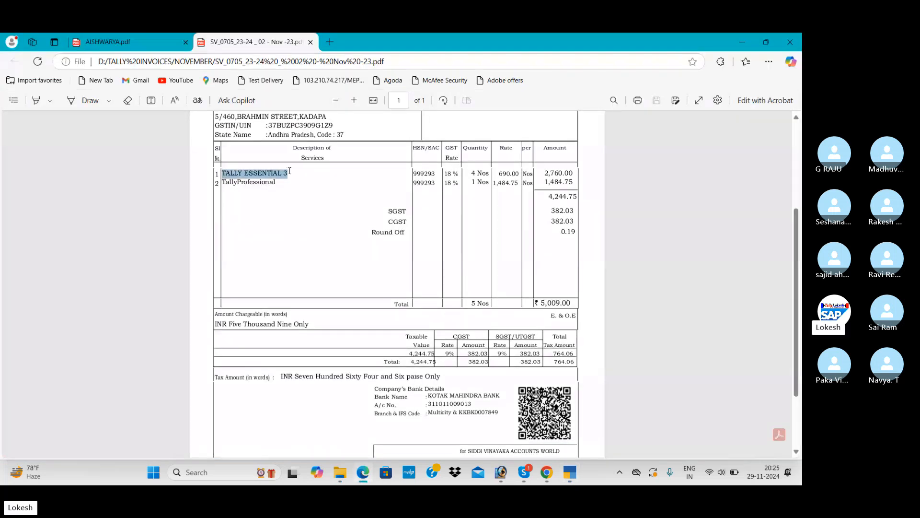
pyautogui.hotkey('ctrl', 'c')
pyautogui.hotkey('alt', 'Tab')
pyautogui.hotkey('ctrl', 'v')
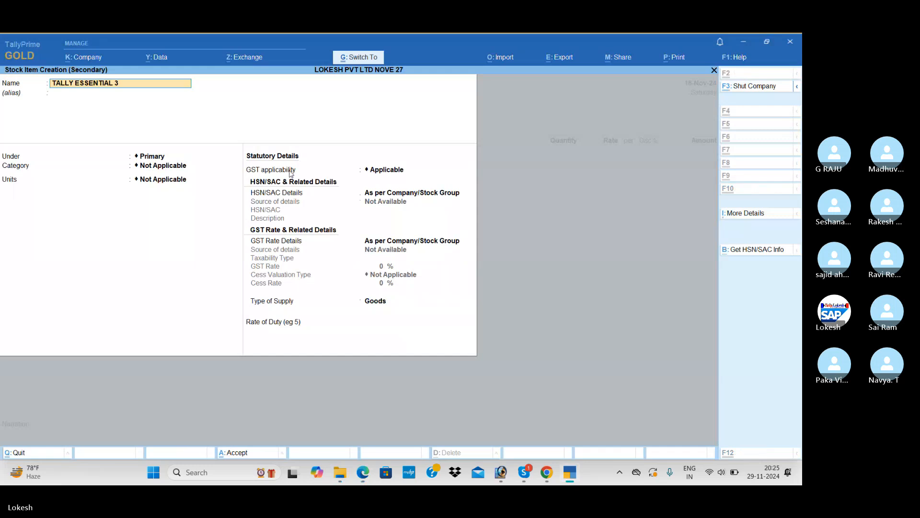
pyautogui.press('Return')
pyautogui.press('Return')
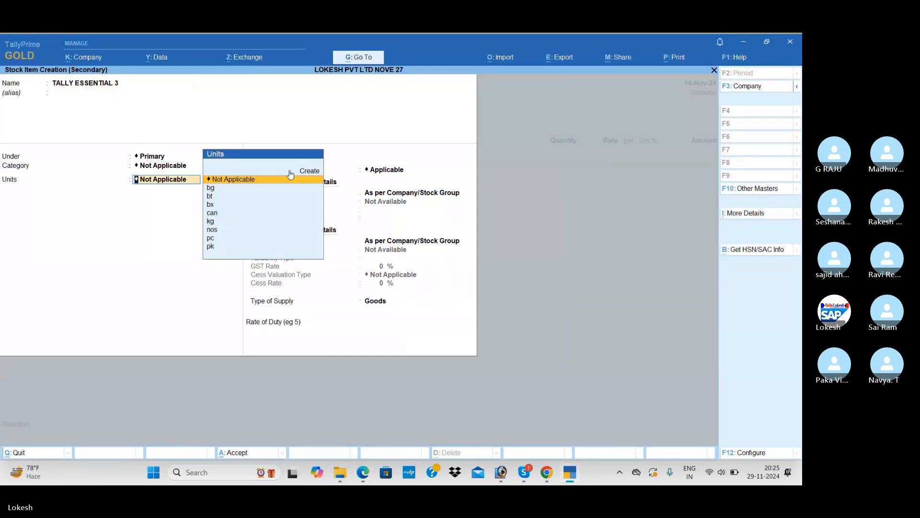
# Set the new stock item's unit to nos
pyautogui.press('Down')
pyautogui.press('Down')
pyautogui.press('Down')
pyautogui.press('Down')
pyautogui.press('Down')
pyautogui.press('Down')
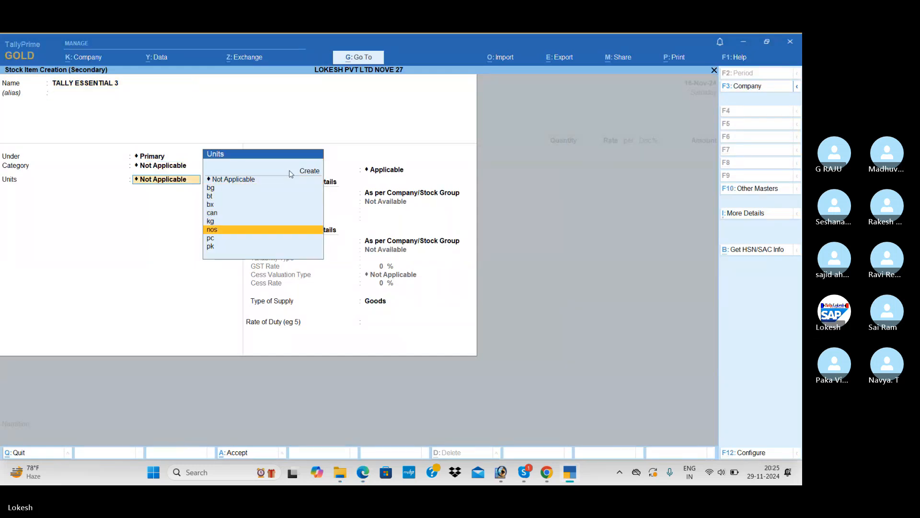
pyautogui.press('Return')
# Specify the HSN/SAC details for TALLY ESSENTIAL 3 directly in the item, copying code 999293 from the invoice
pyautogui.press('Return')
pyautogui.press('Return')
pyautogui.press('Down')
pyautogui.press('Return')
pyautogui.hotkey('alt', 'Tab')
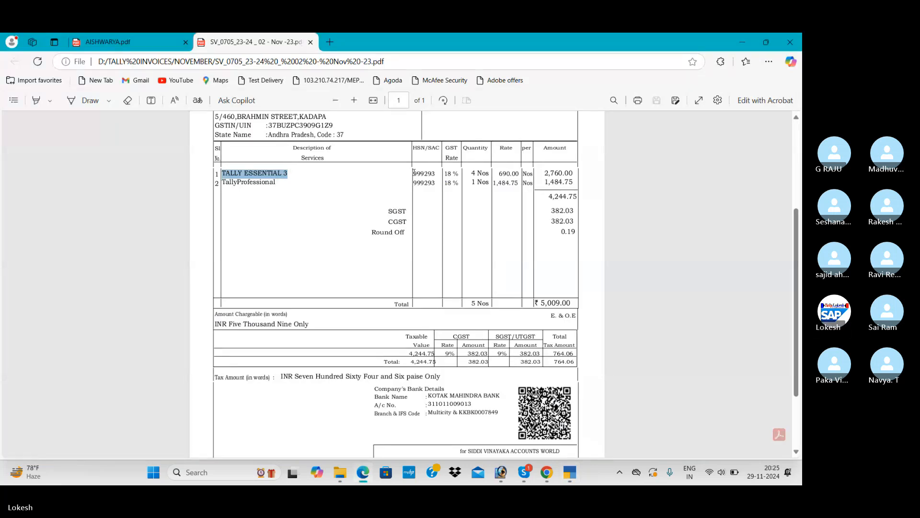
pyautogui.moveTo(414, 172); pyautogui.dragTo(436, 173)
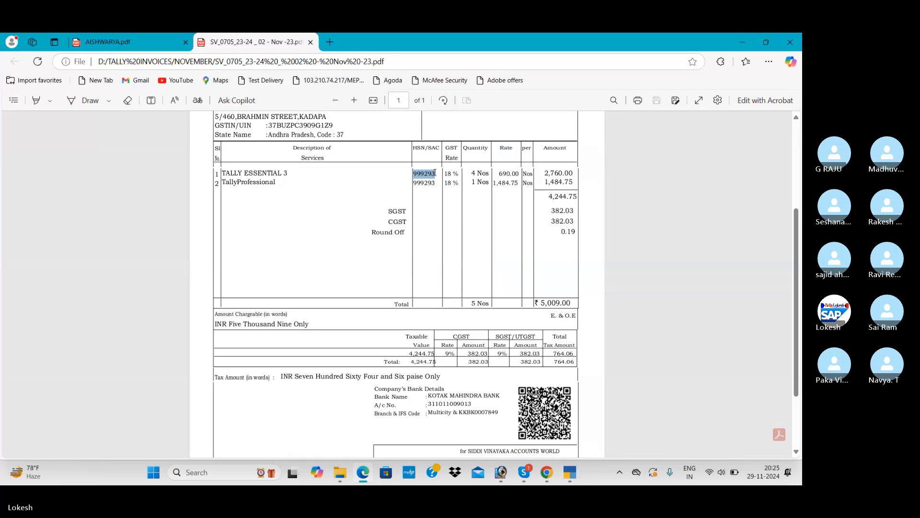
pyautogui.hotkey('ctrl', 'c')
pyautogui.hotkey('alt', 'Tab')
pyautogui.hotkey('ctrl', 'v')
pyautogui.press('Return')
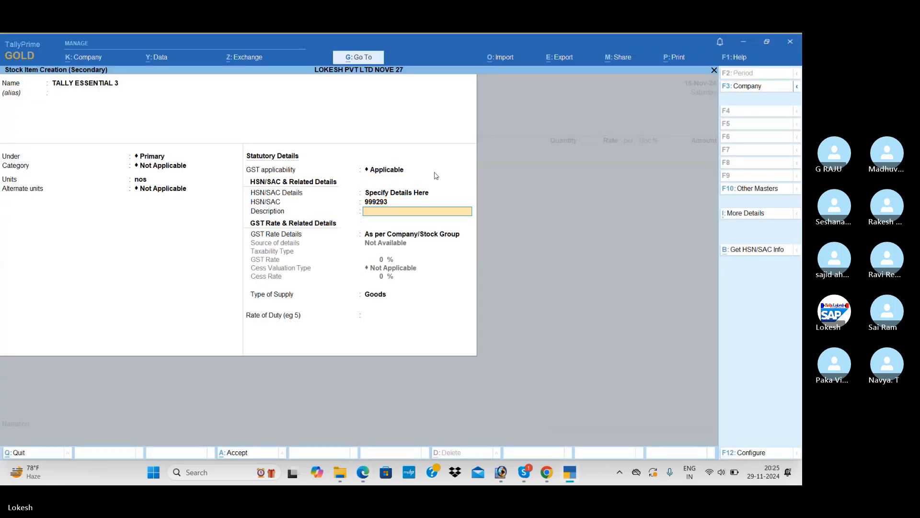
# Specify the item's GST rate details here as Taxable at 18%, keep the type of supply as Goods and save the stock item
pyautogui.press('Return')
pyautogui.press('Down')
pyautogui.press('Return')
pyautogui.press('Return')
pyautogui.hotkey('alt', 'Tab')
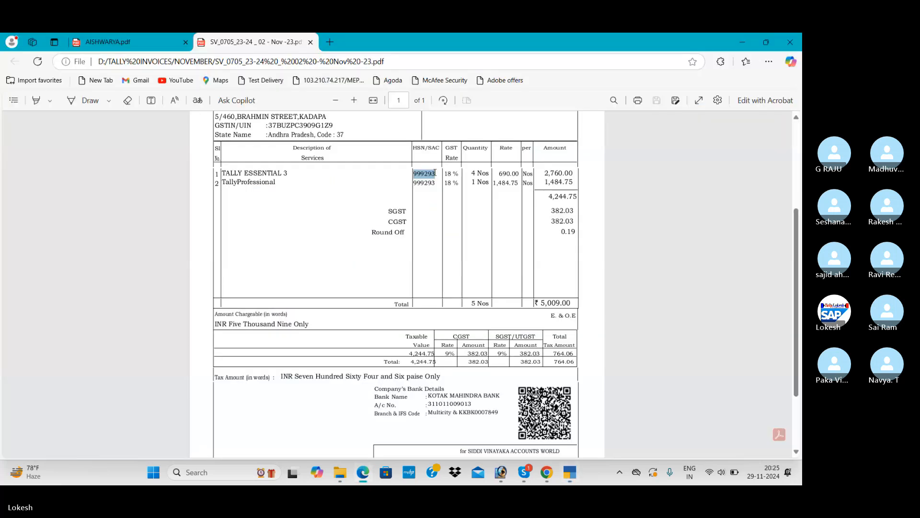
pyautogui.hotkey('alt', 'Tab')
pyautogui.write('18')
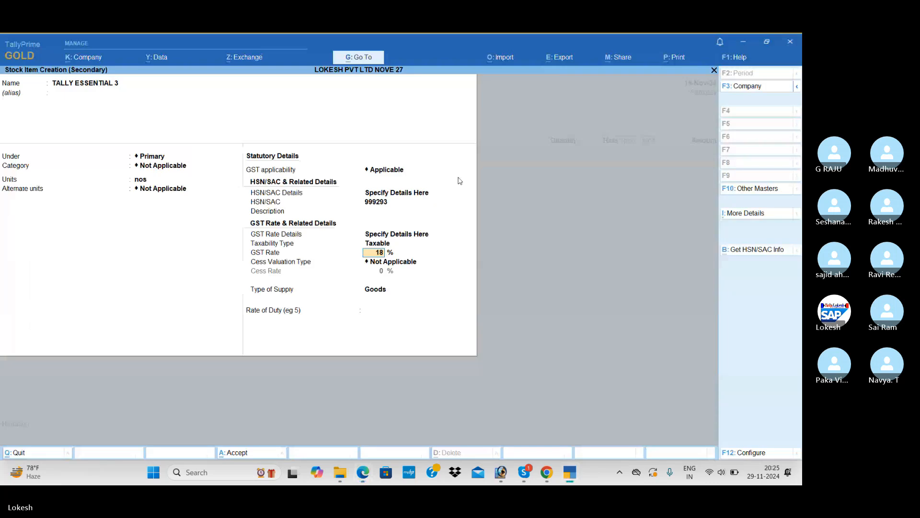
pyautogui.press('Return')
pyautogui.press('Return')
pyautogui.press('Return')
pyautogui.press('Return')
pyautogui.press('Return')
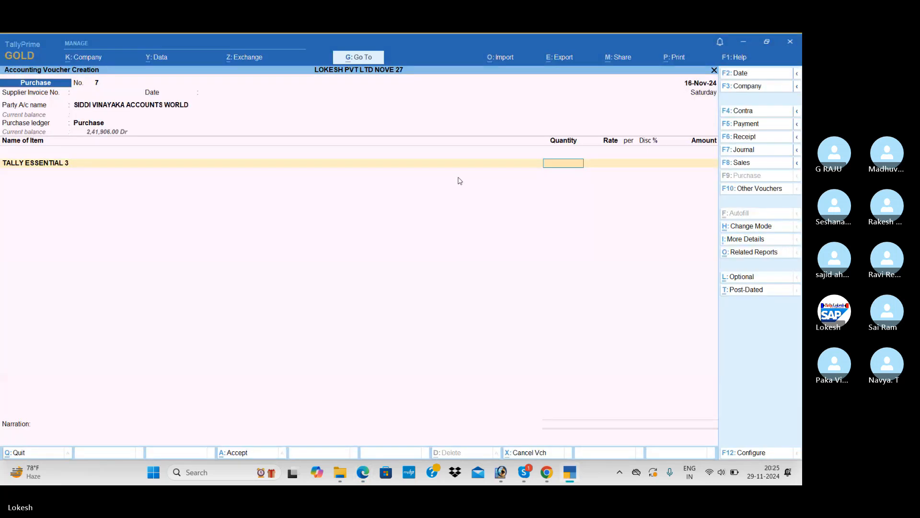
# Enter quantity 4 nos and rate 690 for TALLY ESSENTIAL 3 as on the invoice, and complete the item line
pyautogui.hotkey('alt', 'Tab')
pyautogui.hotkey('alt', 'Tab')
pyautogui.write('4')
pyautogui.press('Return')
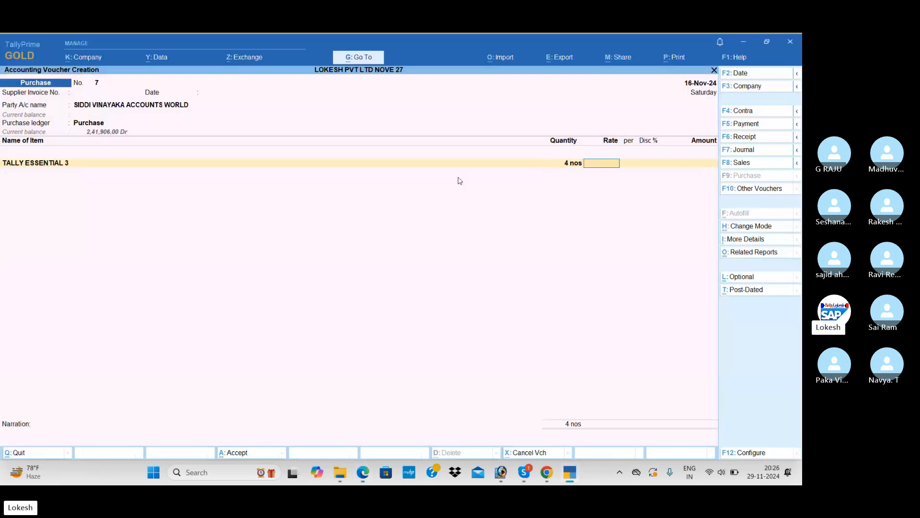
pyautogui.hotkey('alt', 'Tab')
pyautogui.hotkey('alt', 'Tab')
pyautogui.write('690')
pyautogui.press('Return')
pyautogui.press('Return')
pyautogui.press('Return')
pyautogui.press('Return')
# Create a second stock item for the voucher, copying its name TallyProfessional from the invoice, and keep it under Primary
pyautogui.hotkey('alt', 'c')
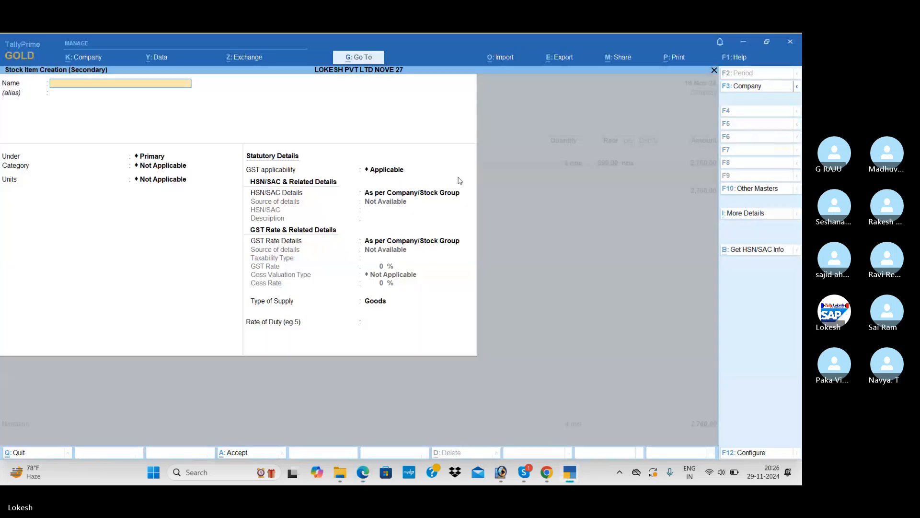
pyautogui.hotkey('alt', 'Tab')
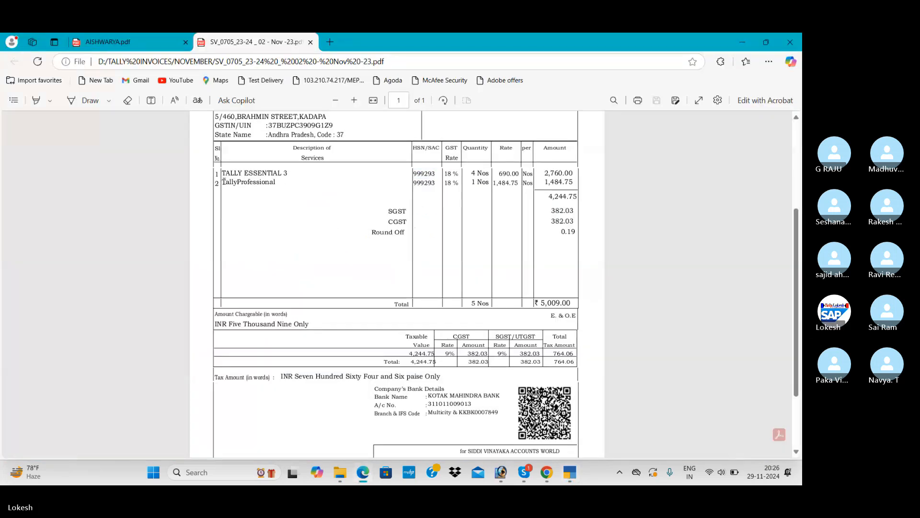
pyautogui.moveTo(223, 183); pyautogui.dragTo(277, 182)
pyautogui.hotkey('ctrl', 'c')
pyautogui.hotkey('alt', 'Tab')
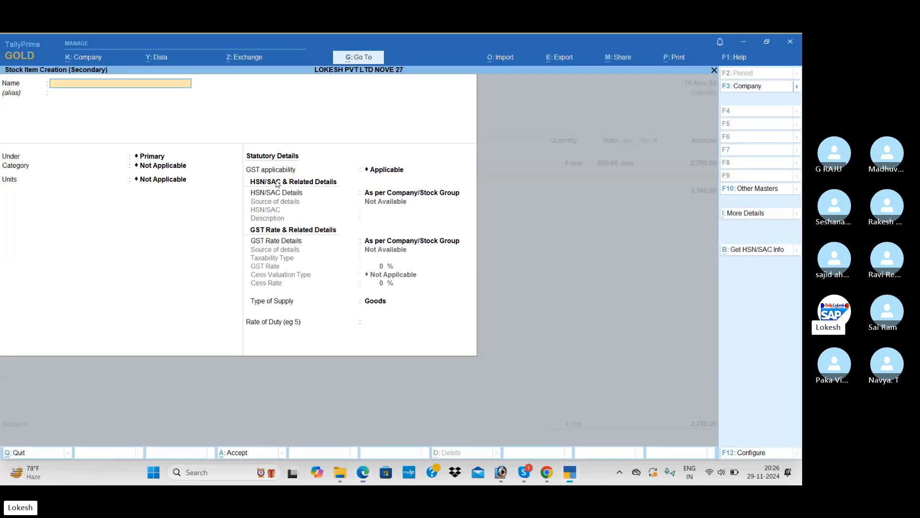
pyautogui.hotkey('ctrl', 'v')
pyautogui.press('Return')
pyautogui.press('Return')
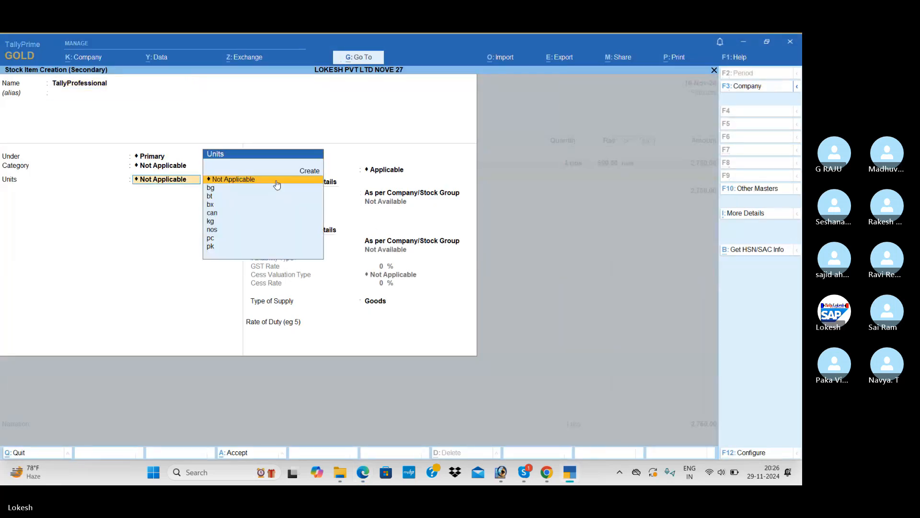
# Set the TallyProfessional item's unit to can
pyautogui.press('Down')
pyautogui.press('Down')
pyautogui.press('Down')
pyautogui.press('Down')
pyautogui.press('Down')
pyautogui.press('Up')
pyautogui.press('Return')
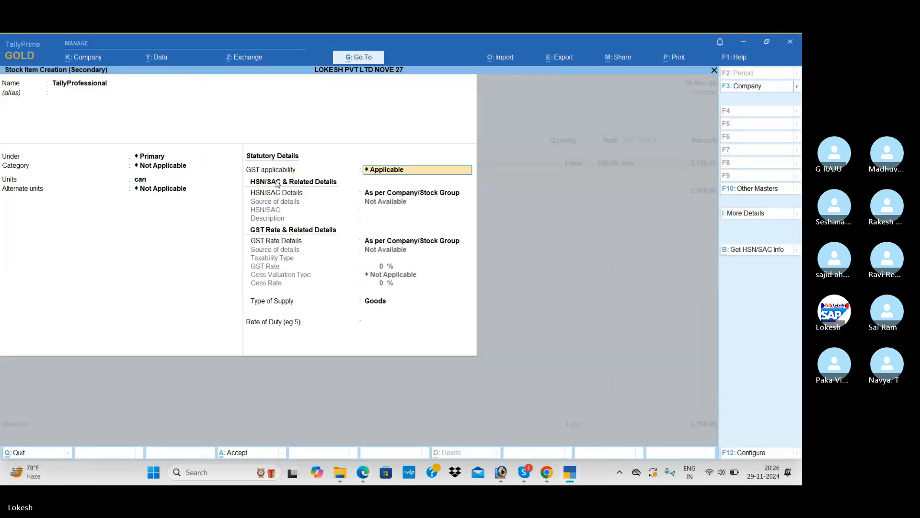
# Specify the HSN/SAC details for TallyProfessional directly in the item, copying code 999293 from the invoice's second line
pyautogui.press('Return')
pyautogui.press('Down')
pyautogui.press('Return')
pyautogui.hotkey('alt', 'Tab')
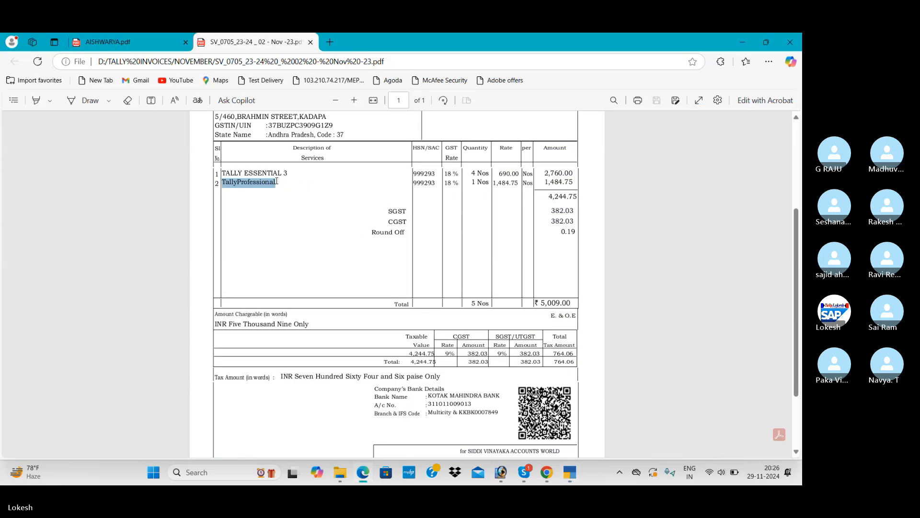
pyautogui.moveTo(414, 184); pyautogui.dragTo(436, 189)
pyautogui.hotkey('ctrl', 'c')
pyautogui.hotkey('alt', 'Tab')
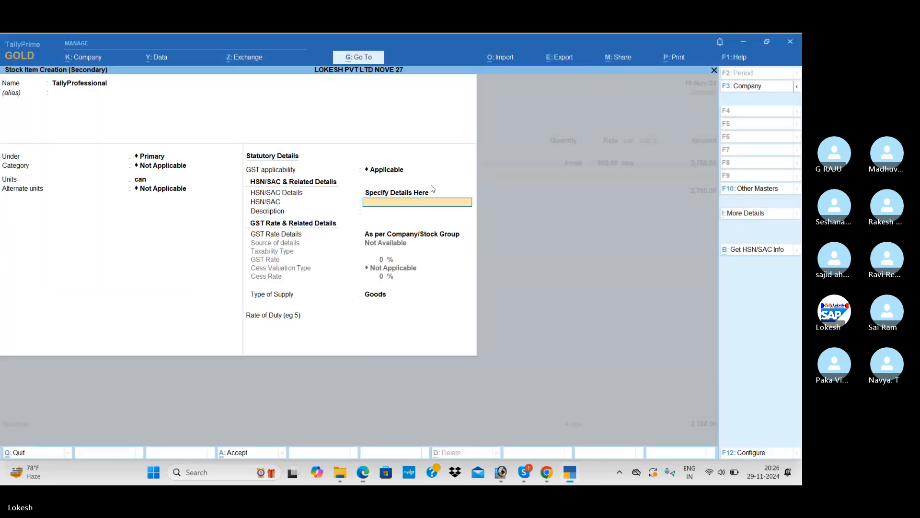
pyautogui.hotkey('ctrl', 'v')
pyautogui.press('Return')
# Specify TallyProfessional's GST rate details here as Taxable at 18% and save the stock item
pyautogui.press('Down')
pyautogui.press('Return')
pyautogui.press('Return')
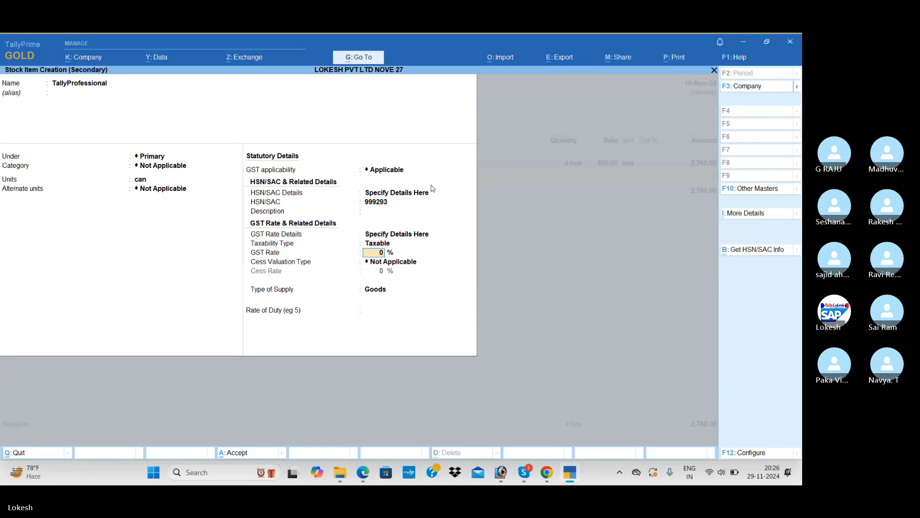
pyautogui.write('18')
pyautogui.press('Return')
pyautogui.press('Return')
pyautogui.press('Return')
pyautogui.press('Return')
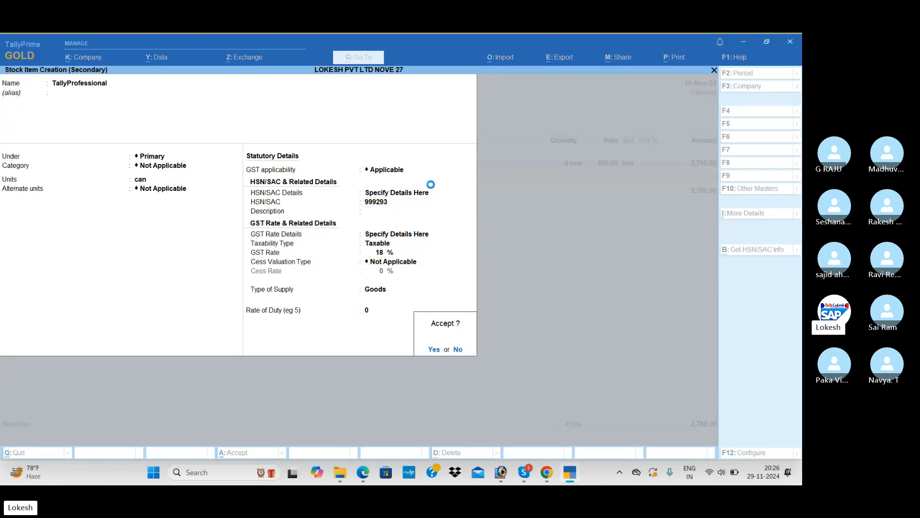
pyautogui.press('Return')
# Enter quantity 1 and rate 1484.75 for TallyProfessional as on the invoice
pyautogui.hotkey('alt', 'Tab')
pyautogui.hotkey('alt', 'Tab')
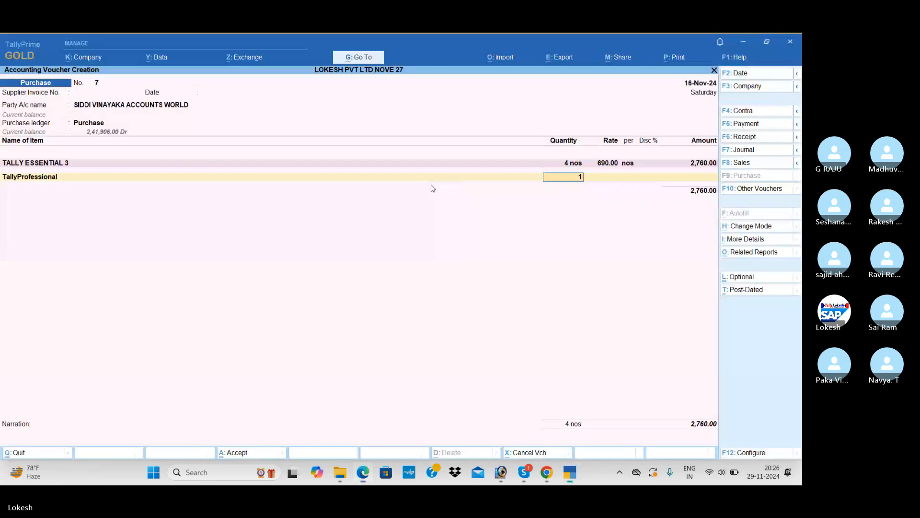
pyautogui.write('1')
pyautogui.press('Return')
pyautogui.hotkey('alt', 'Tab')
pyautogui.hotkey('alt', 'Tab')
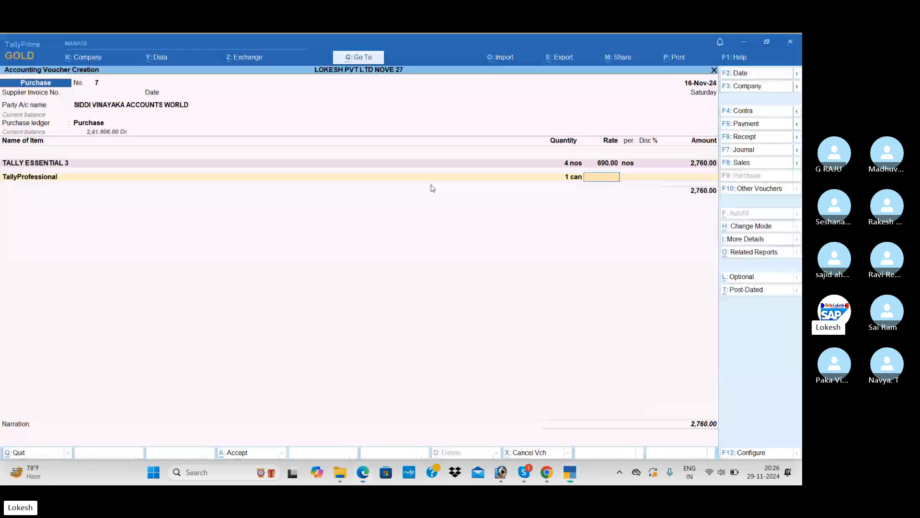
pyautogui.write('1484.')
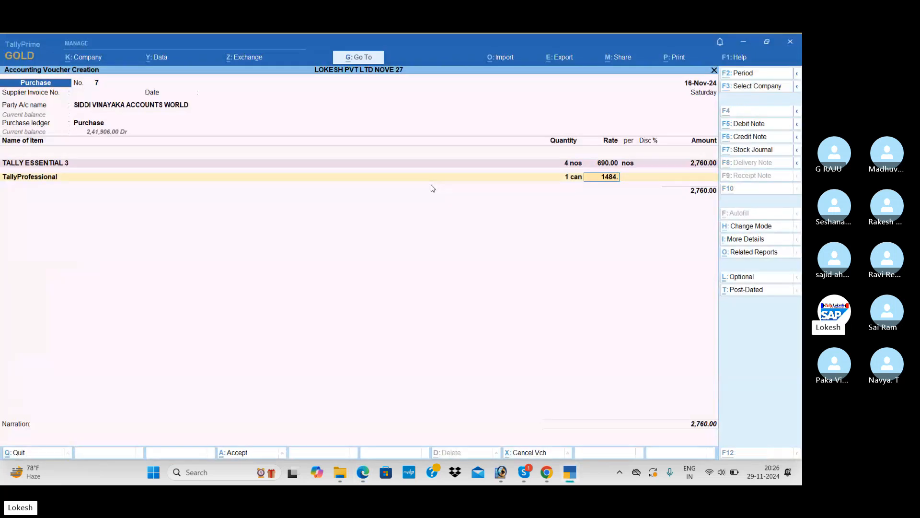
pyautogui.hotkey('alt', 'Tab')
pyautogui.hotkey('alt', 'Tab')
pyautogui.write('75')
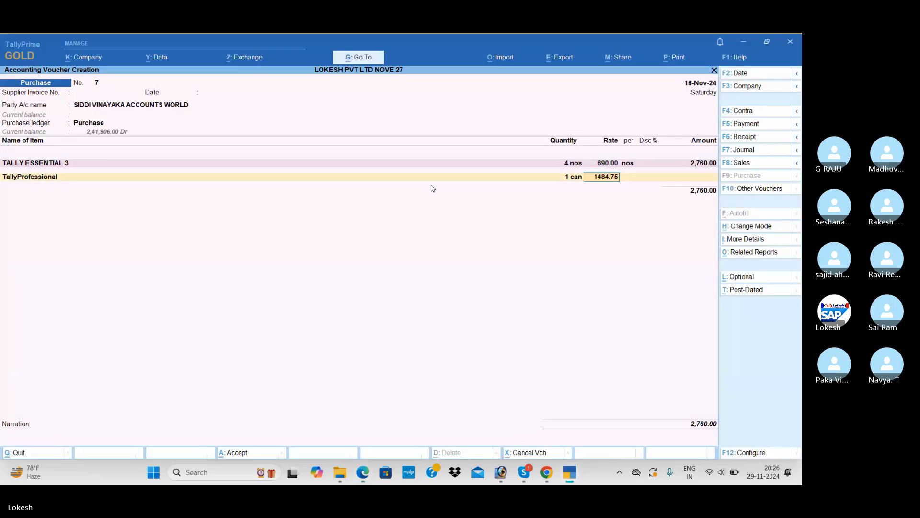
pyautogui.press('Return')
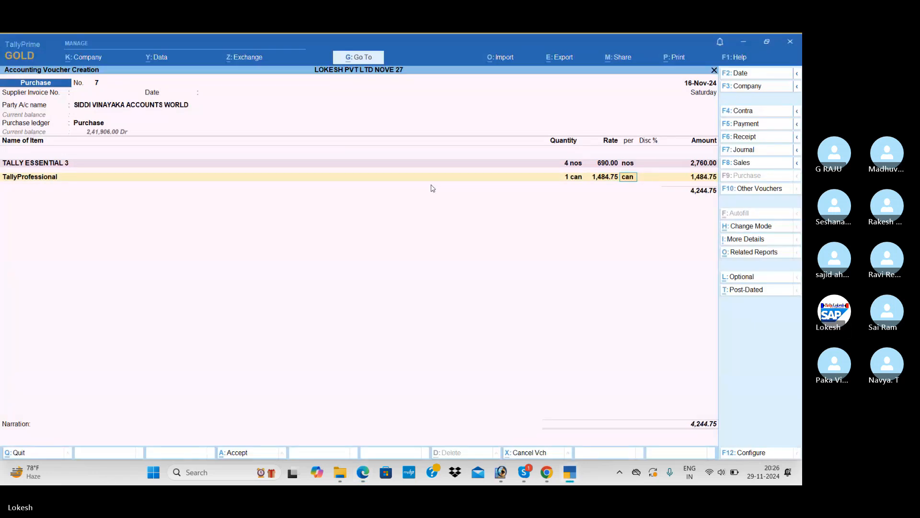
# Compare the unit with the invoice, open the TallyProfessional stock item for alteration from the voucher, change its unit to nos and save it
pyautogui.hotkey('alt', 'Tab')
pyautogui.hotkey('alt', 'Tab')
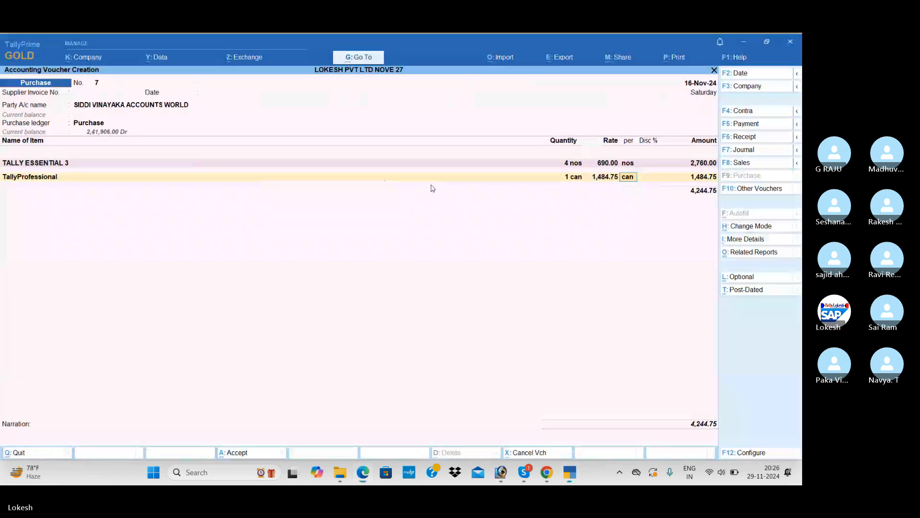
pyautogui.press('BackSpace')
pyautogui.press('BackSpace')
pyautogui.press('BackSpace')
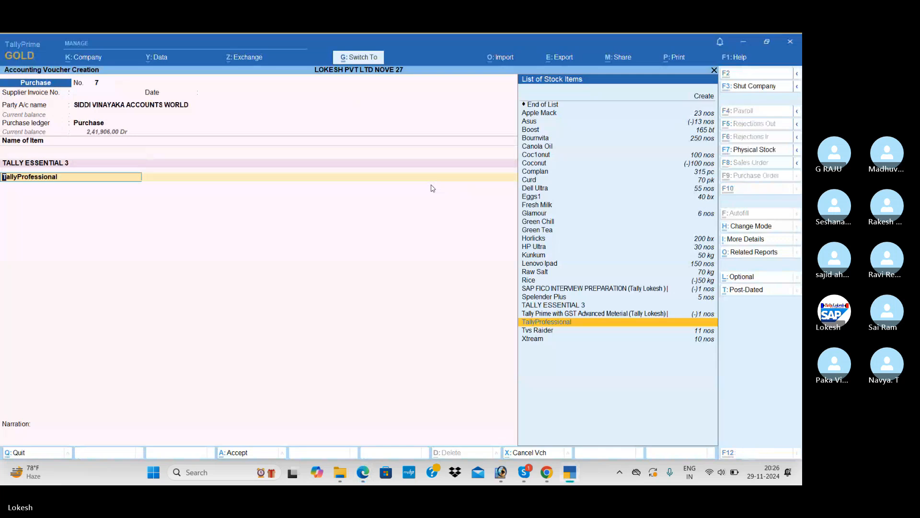
pyautogui.hotkey('ctrl', 'Return')
pyautogui.press('Return')
pyautogui.press('Return')
pyautogui.press('Return')
pyautogui.press('Down')
pyautogui.press('Down')
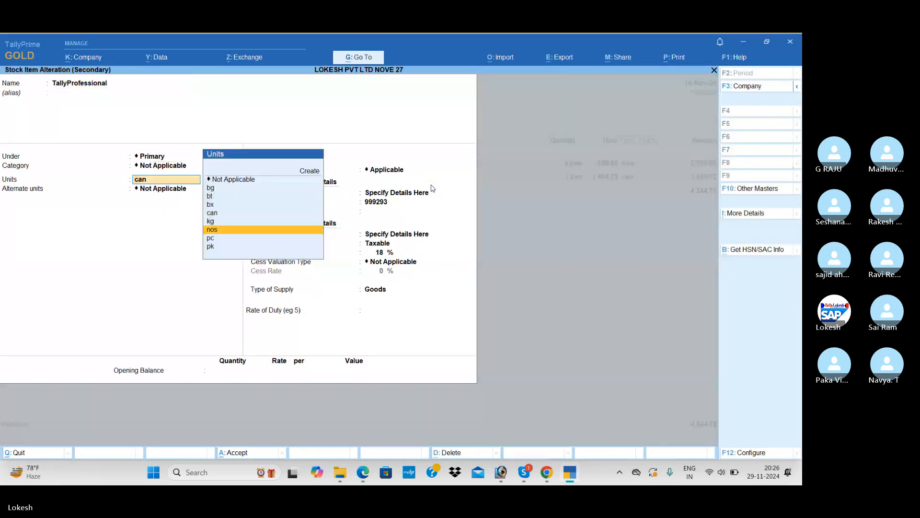
pyautogui.press('Return')
pyautogui.press('Return')
pyautogui.hotkey('ctrl', 'a')
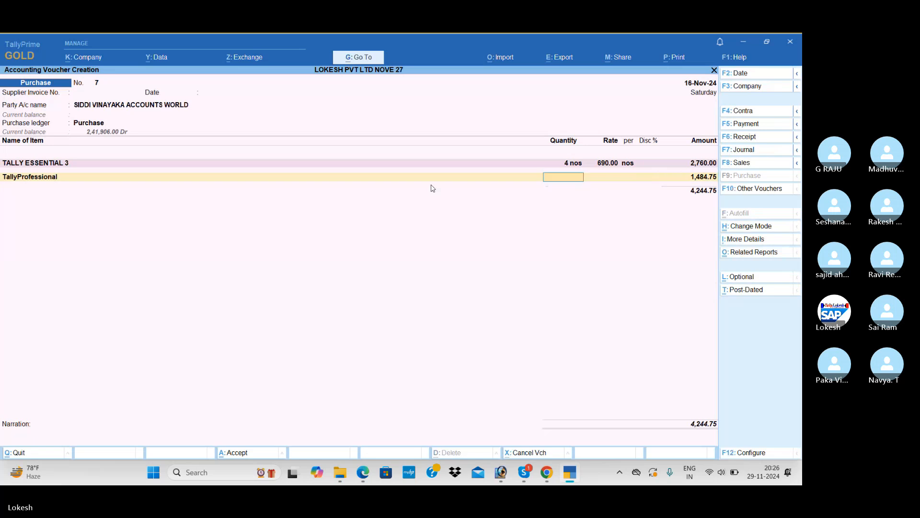
# Keep TallyProfessional's quantity of 1 nos and rate of 1,484.75 after checking the invoice, and end the item list
pyautogui.press('Return')
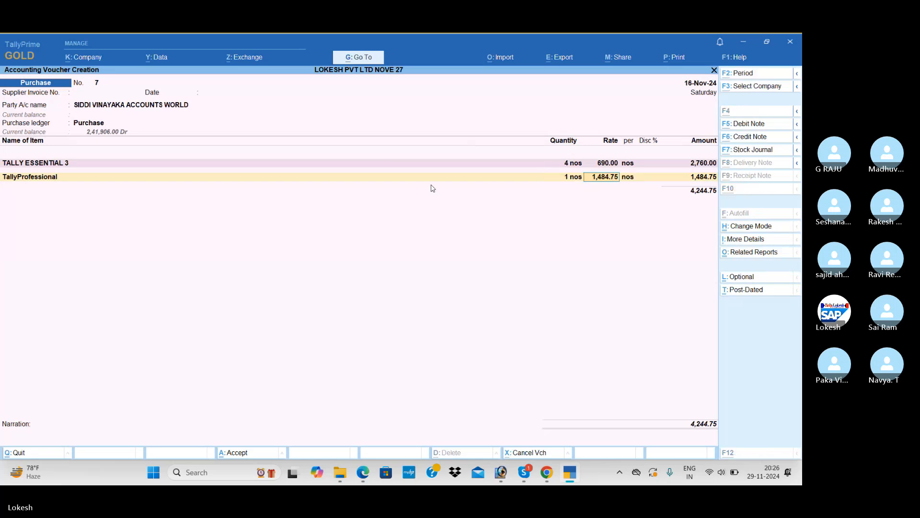
pyautogui.hotkey('alt', 'Tab')
pyautogui.hotkey('alt', 'Tab')
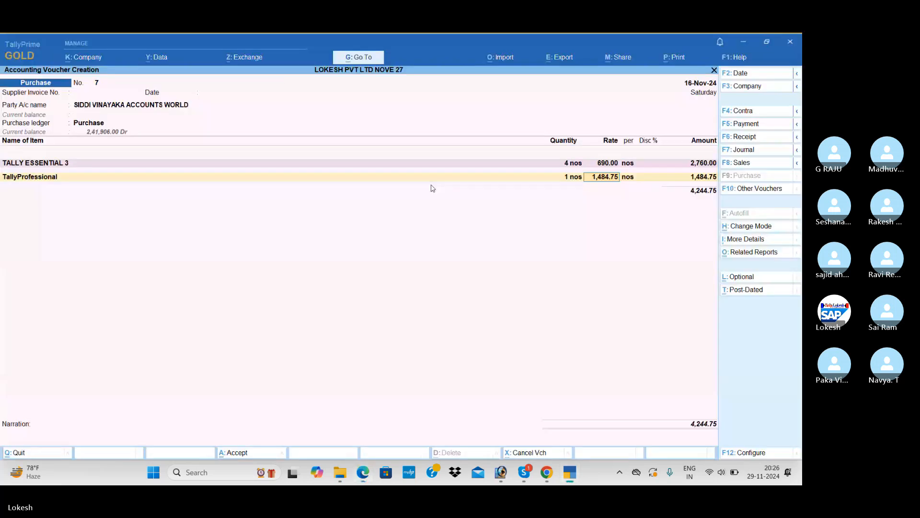
pyautogui.press('Return')
pyautogui.press('Return')
pyautogui.press('Return')
pyautogui.press('Return')
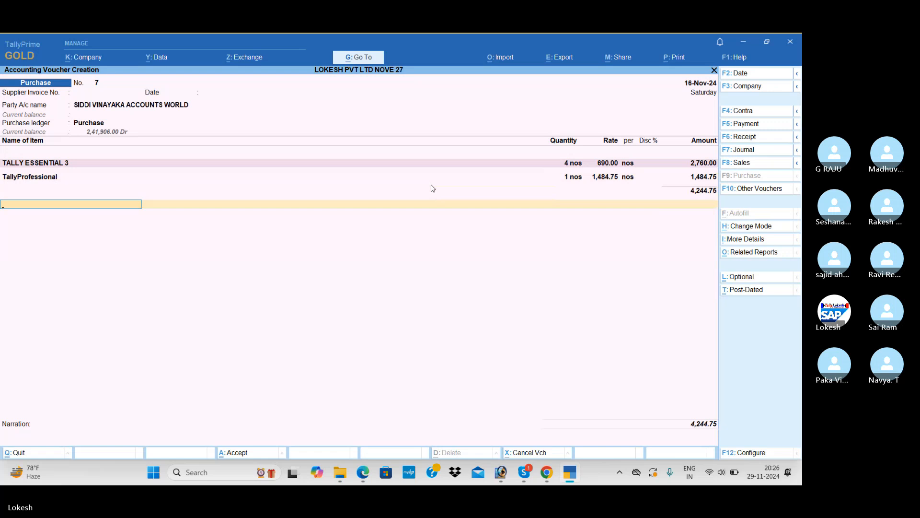
# Add the CGST and SGST tax ledgers below the items
pyautogui.write('cg')
pyautogui.press('Return')
pyautogui.write('sg')
pyautogui.press('Return')
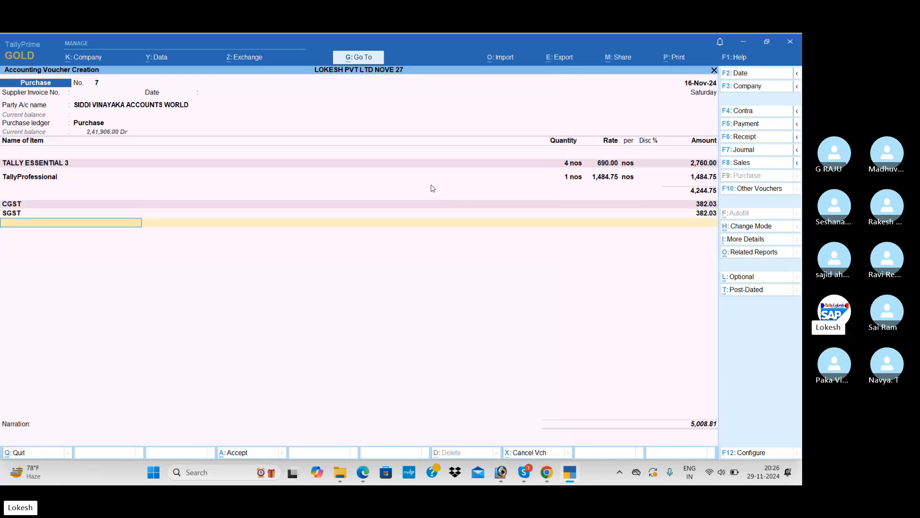
# Compare the voucher total with the invoice and add the Round Off ledger with amount 0.19 below SGST
pyautogui.hotkey('alt', 'Tab')
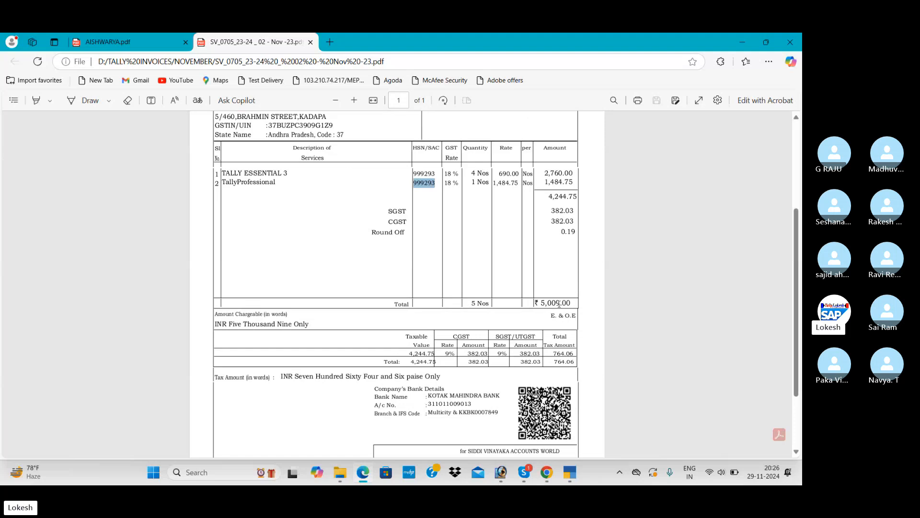
pyautogui.hotkey('alt', 'Tab')
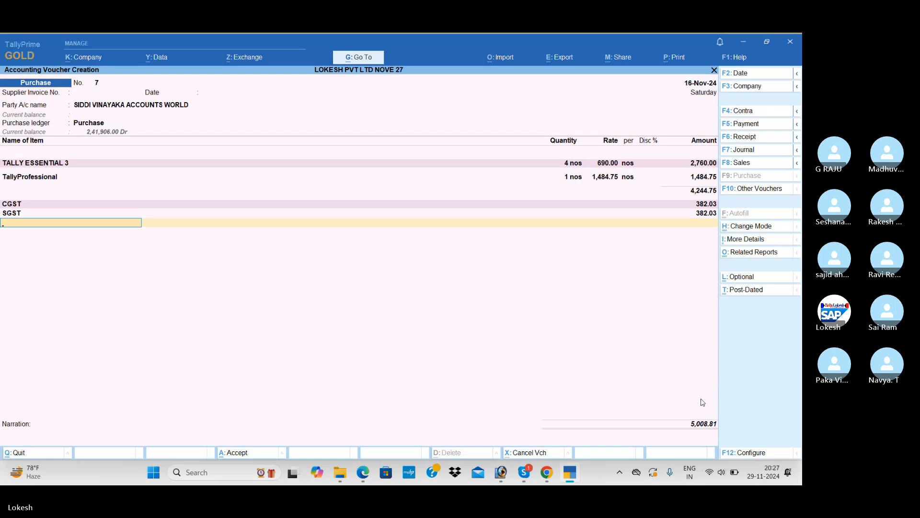
pyautogui.hotkey('alt', 'Tab')
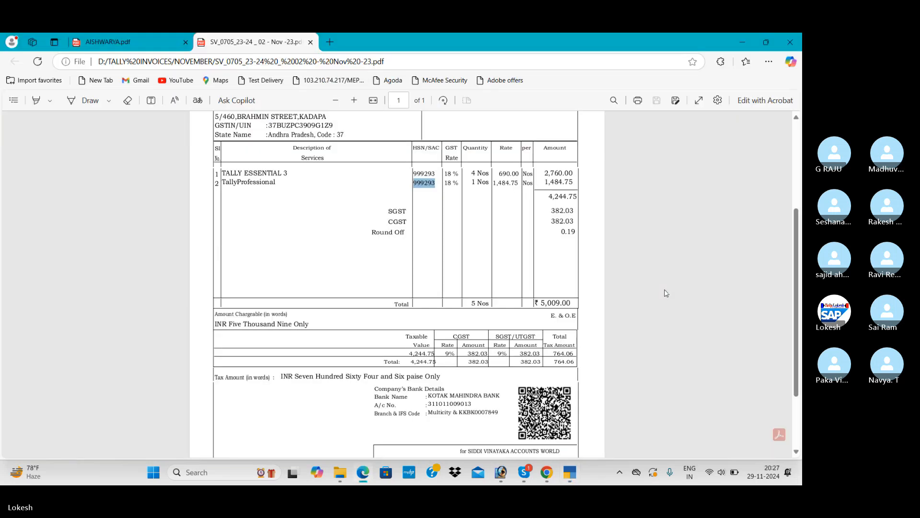
pyautogui.hotkey('alt', 'Tab')
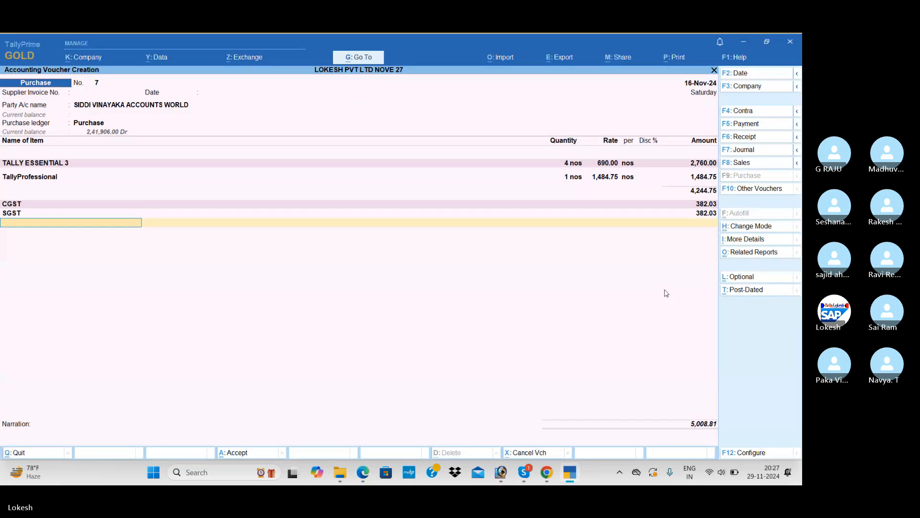
pyautogui.write('RO')
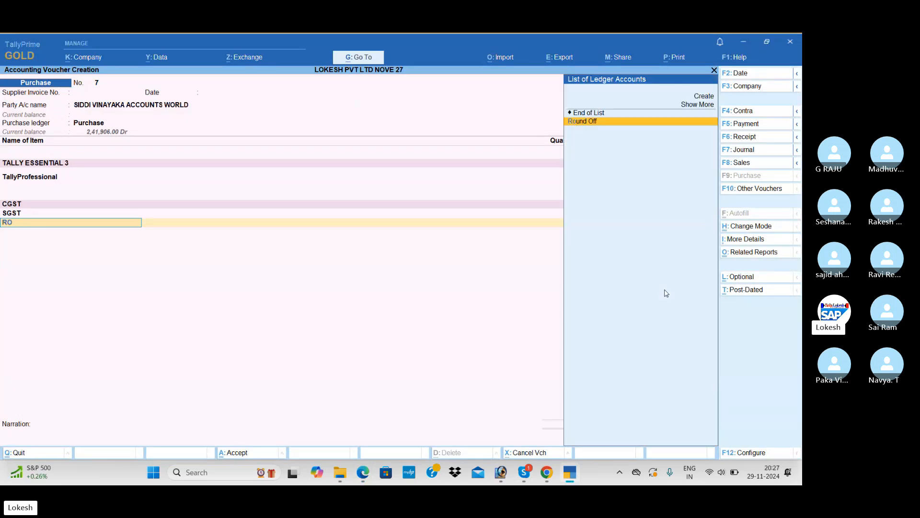
pyautogui.press('Return')
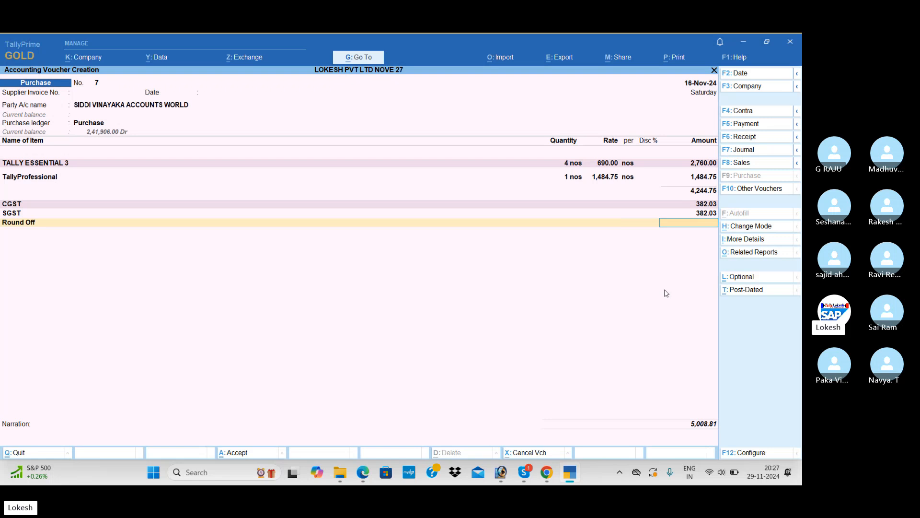
pyautogui.write('0.19')
pyautogui.press('Return')
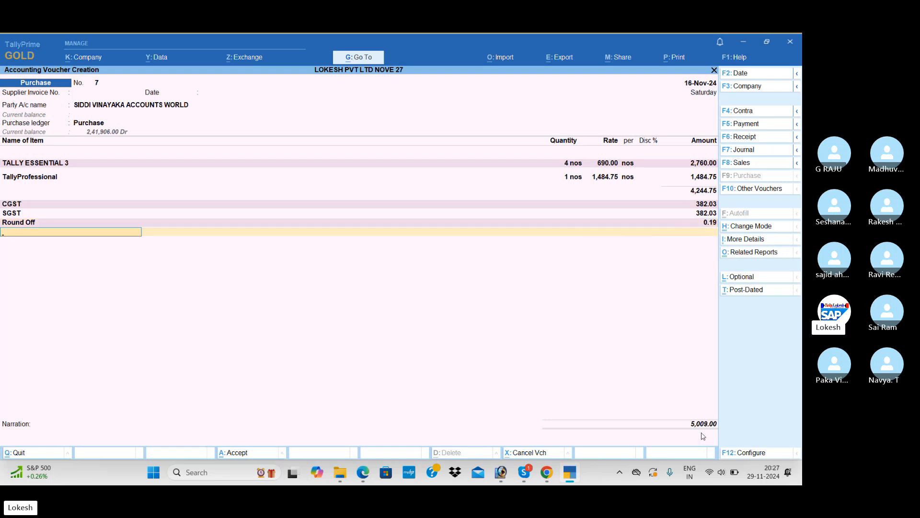
# Check the voucher total against the invoice total, then end the ledger list and leave the narration blank
pyautogui.hotkey('alt', 'Tab')
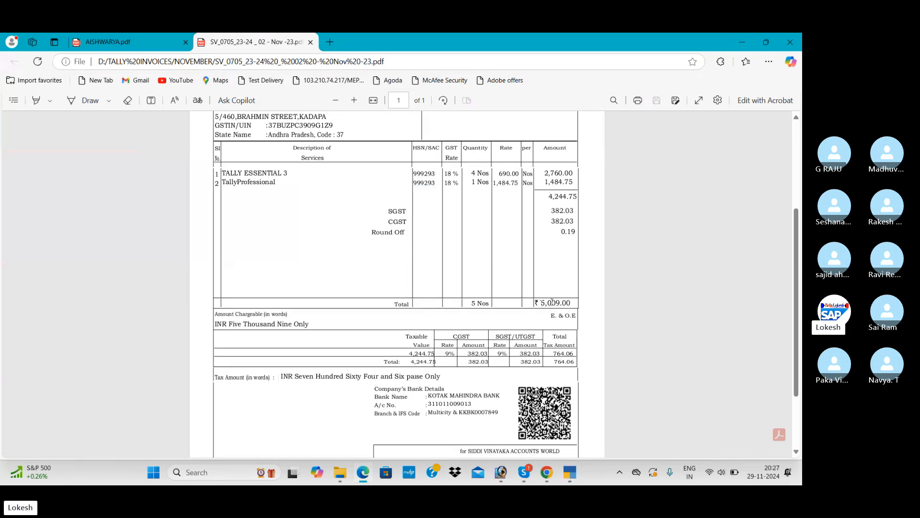
pyautogui.moveTo(540, 303); pyautogui.dragTo(571, 300)
pyautogui.hotkey('alt', 'Tab')
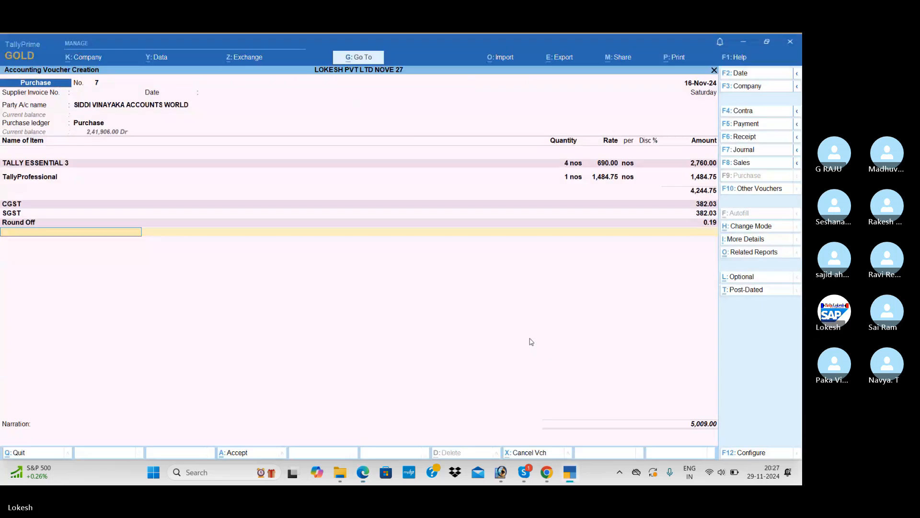
pyautogui.press('Return')
pyautogui.press('Return')
pyautogui.press('Return')
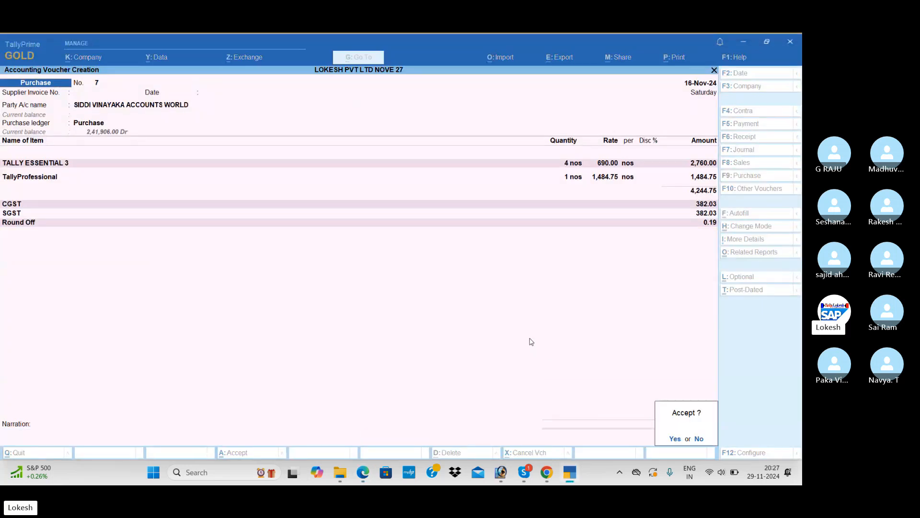
# Copy the invoice number from the tax invoice PDF and paste it as the purchase voucher's supplier invoice number
pyautogui.hotkey('alt', 'Tab')
pyautogui.scroll(5, 312, 218)
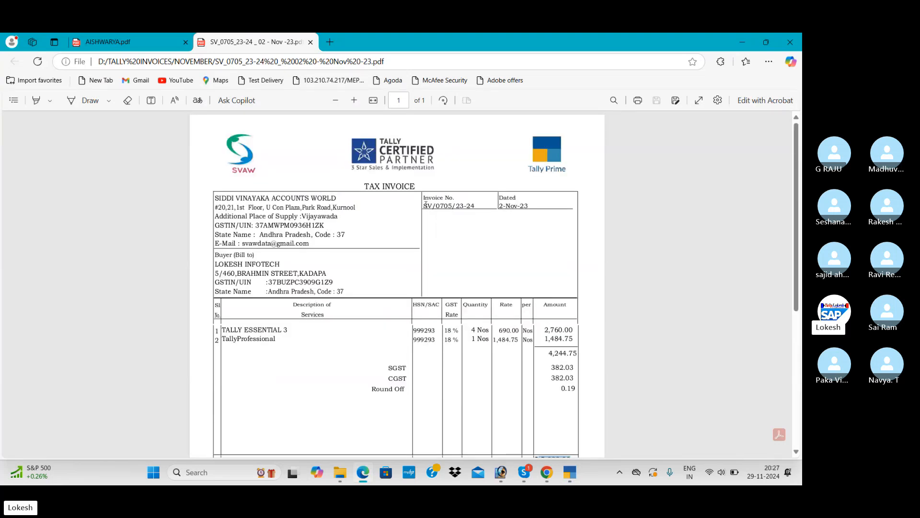
pyautogui.moveTo(425, 205); pyautogui.dragTo(474, 207)
pyautogui.hotkey('ctrl', 'c')
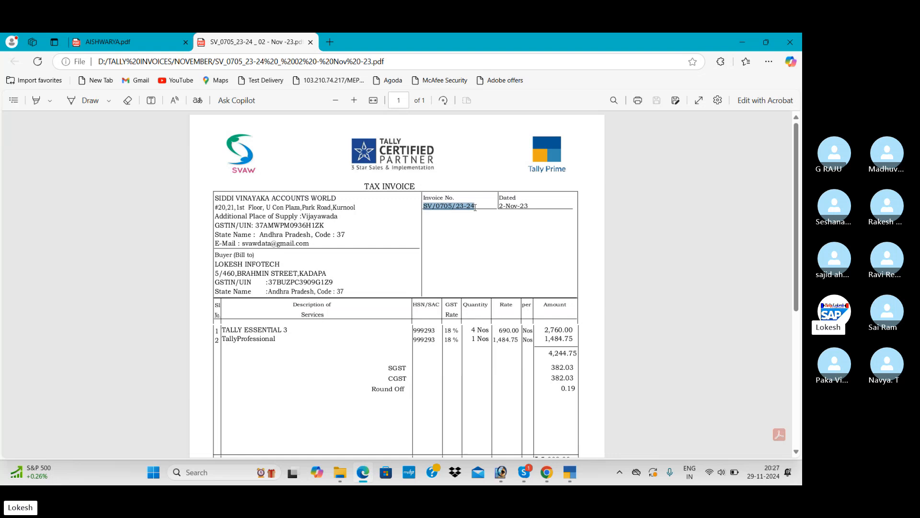
pyautogui.hotkey('alt', 'Tab')
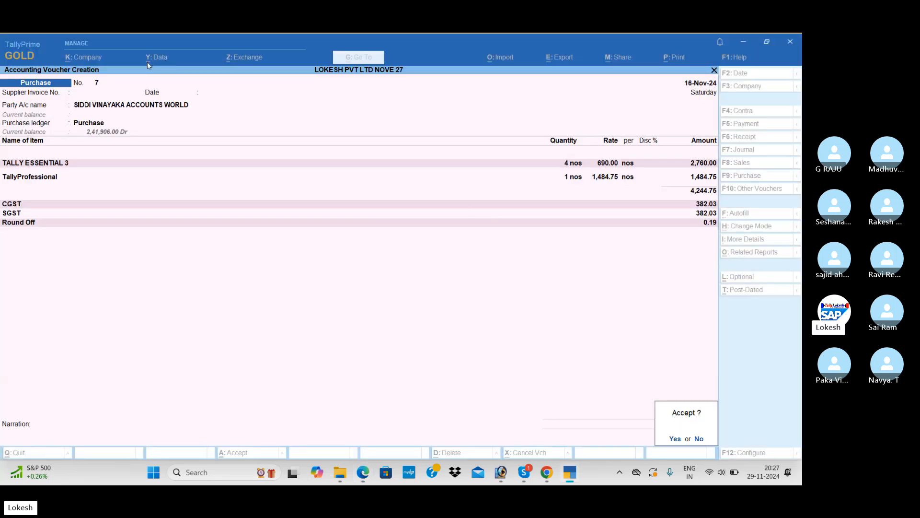
pyautogui.press('Escape')
pyautogui.click(82, 96)
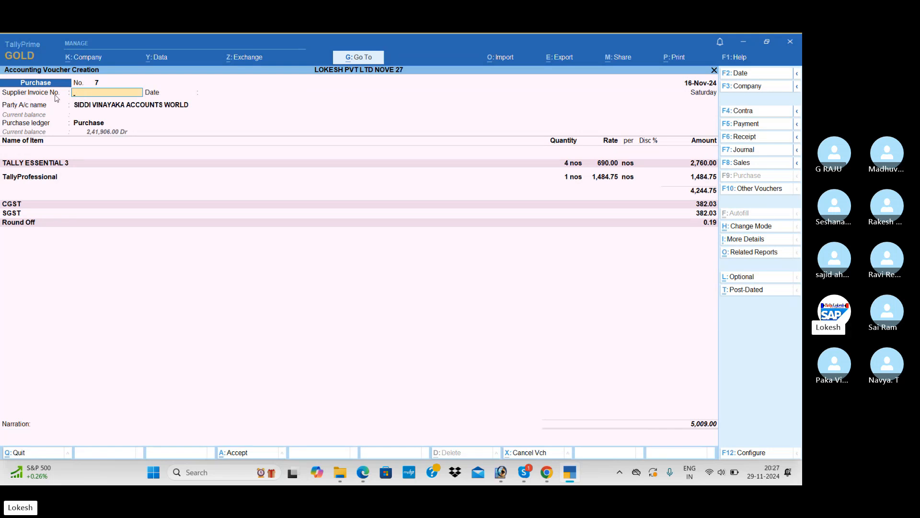
pyautogui.hotkey('alt', 'Tab')
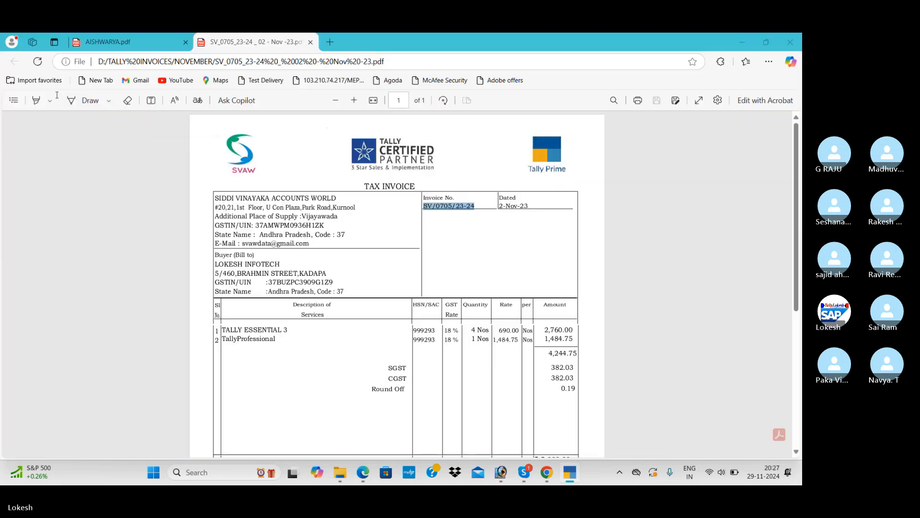
pyautogui.hotkey('alt', 'Tab')
pyautogui.hotkey('ctrl', 'v')
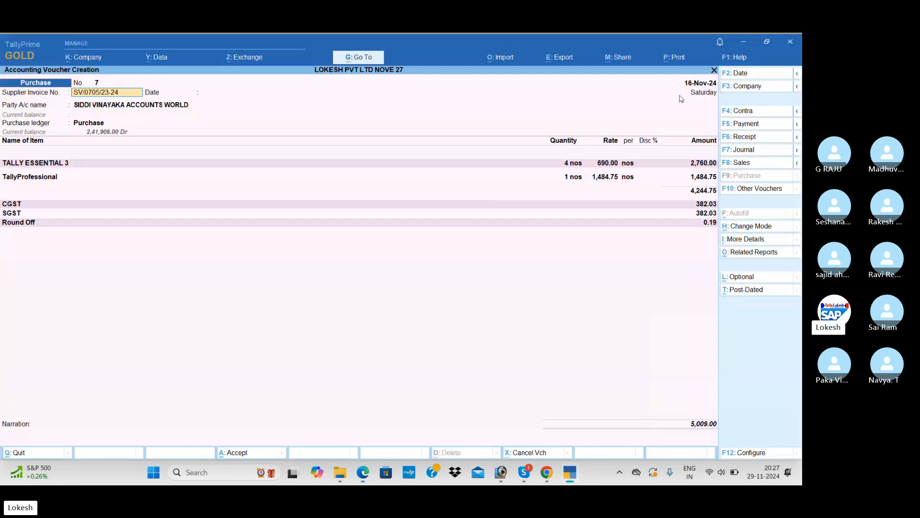
# Set the voucher date to 2-11 and save the purchase voucher
pyautogui.click(737, 76)
pyautogui.write('2')
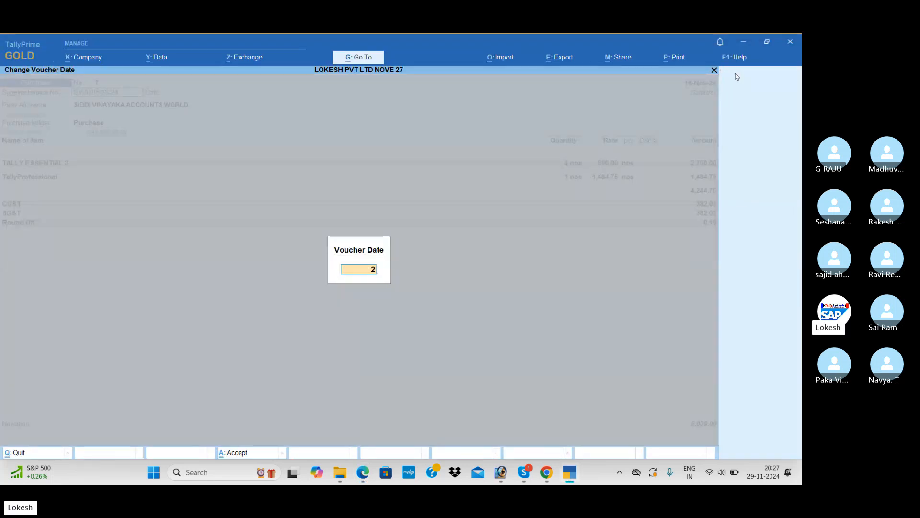
pyautogui.write('-11')
pyautogui.press('Return')
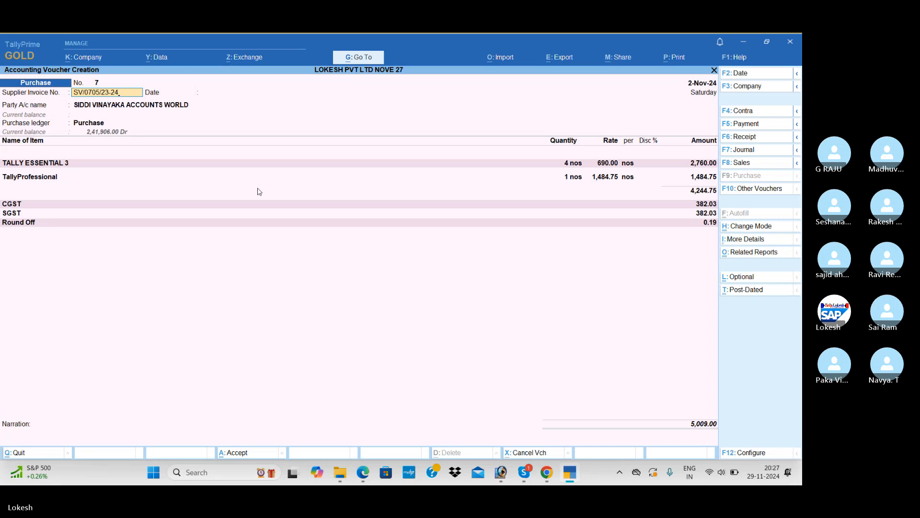
pyautogui.press('ctrl')
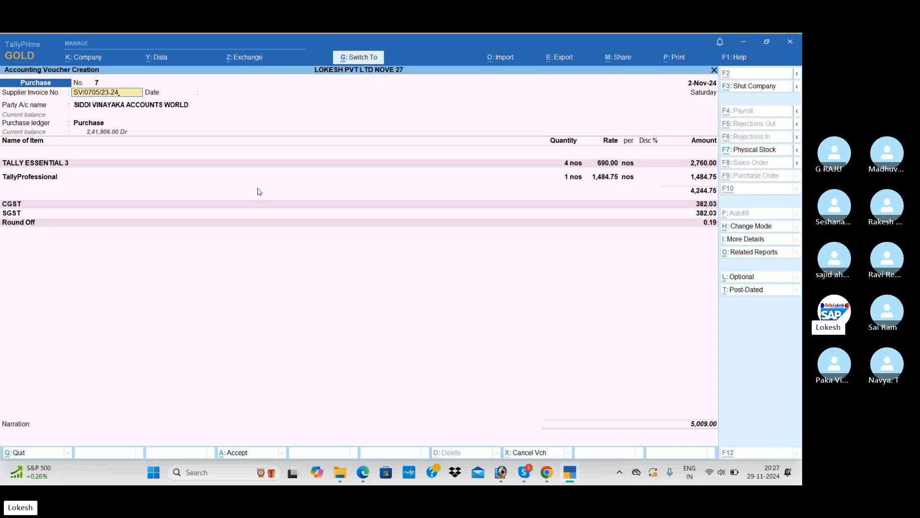
pyautogui.hotkey('ctrl', 'a')
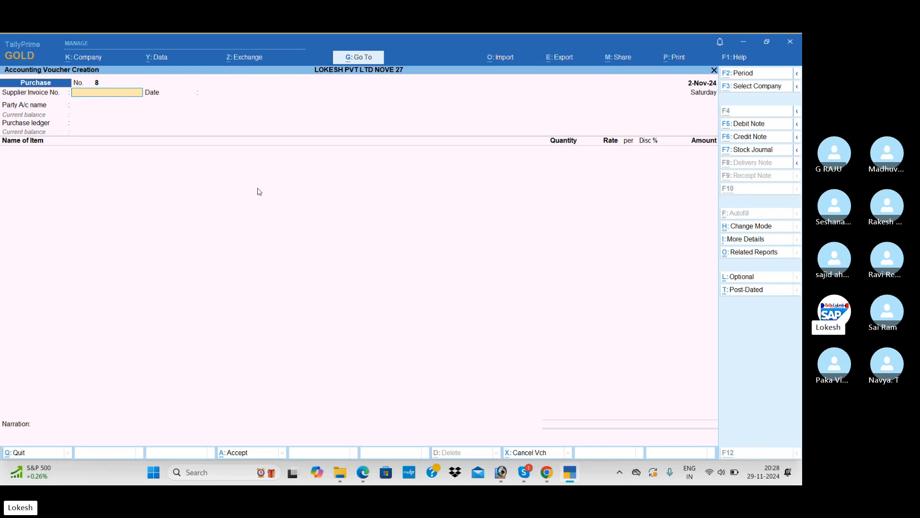
# Look over the recorded tax invoice, close the browser window with the invoice PDFs and switch to the Skype call
pyautogui.hotkey('alt', 'Tab')
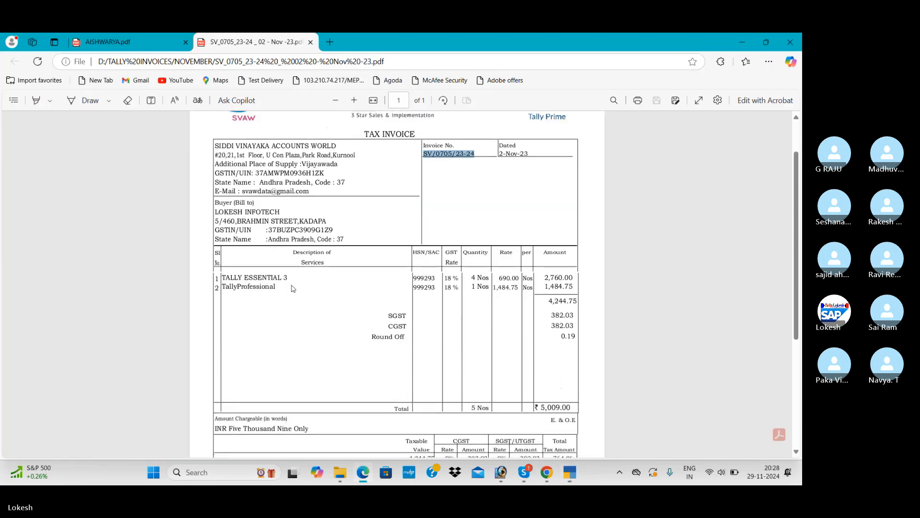
pyautogui.scroll(-3, 302, 281)
pyautogui.scroll(-1, 308, 273)
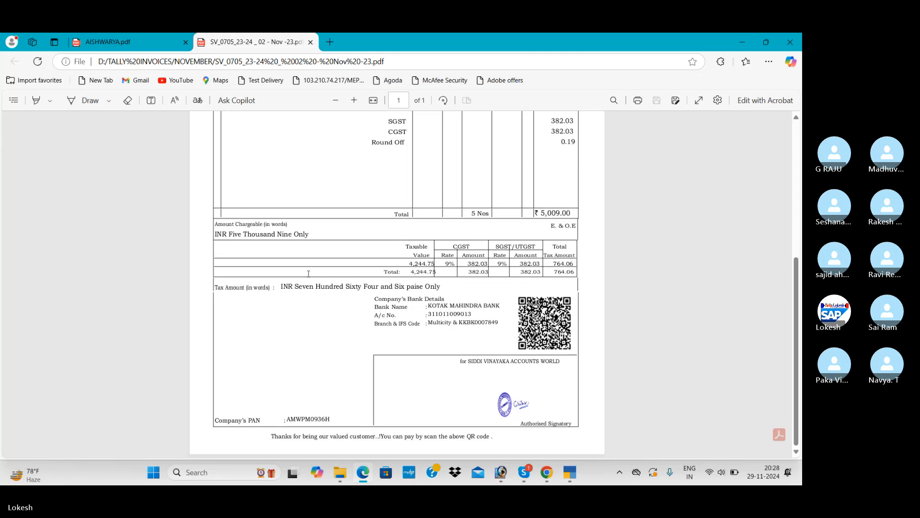
pyautogui.scroll(3, 308, 274)
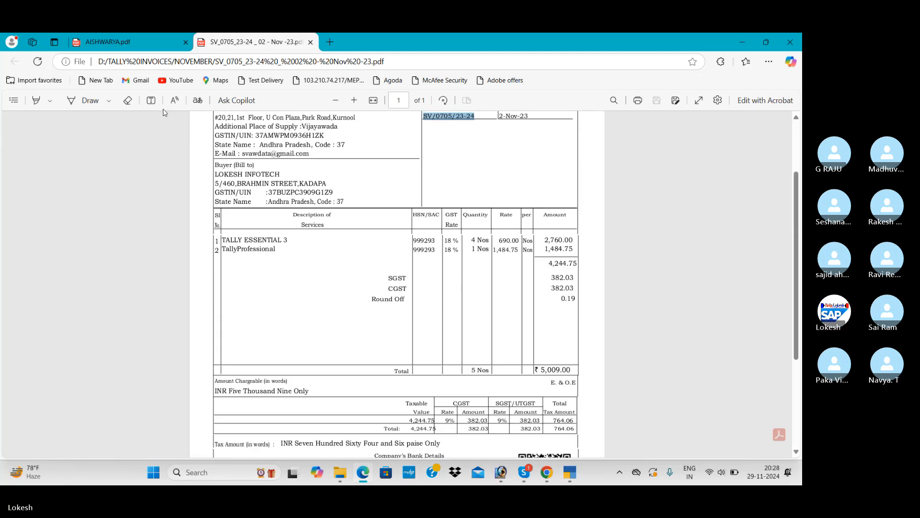
pyautogui.click(792, 40)
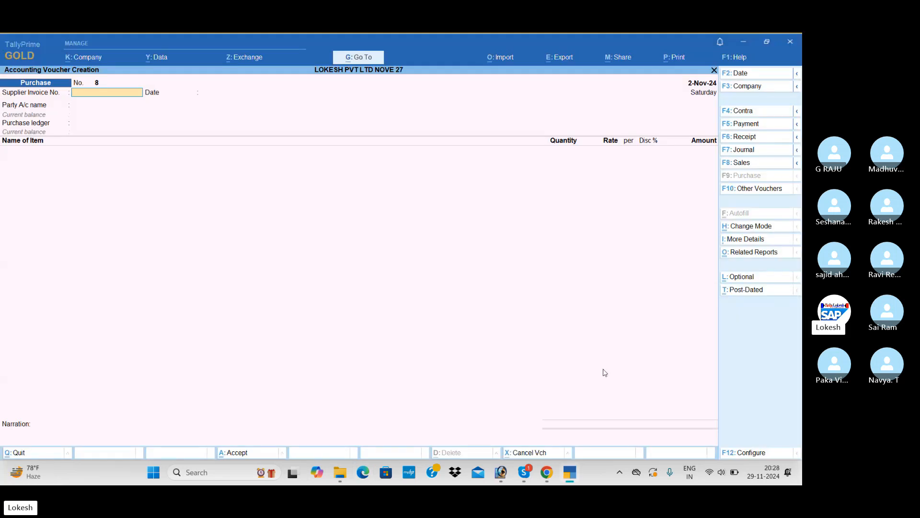
pyautogui.moveTo(525, 472)
pyautogui.click(528, 436)
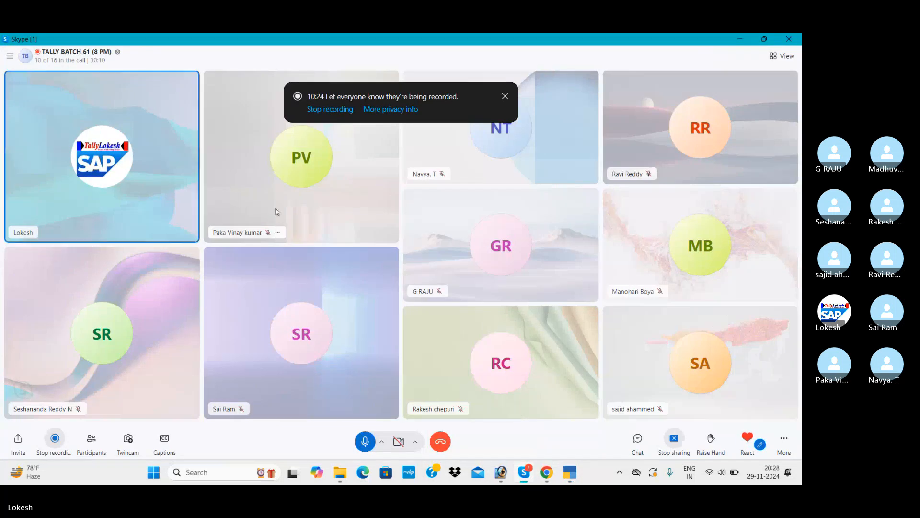